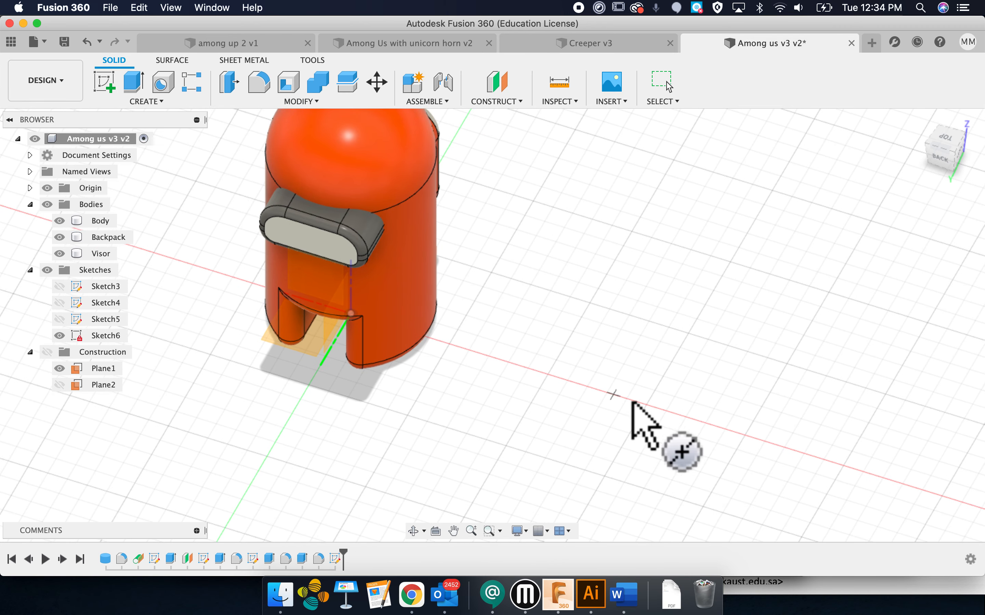
Create a solid cylinder beside the orange character as a new body, 30 mm in diameter and 75 mm high.
left_click(646, 406)
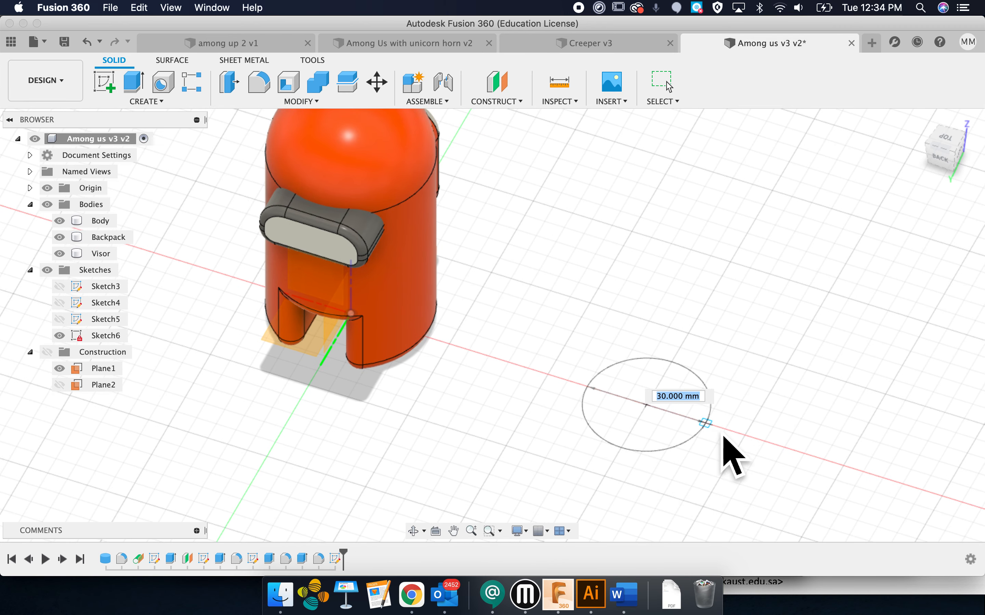
type("30")
key("Return")
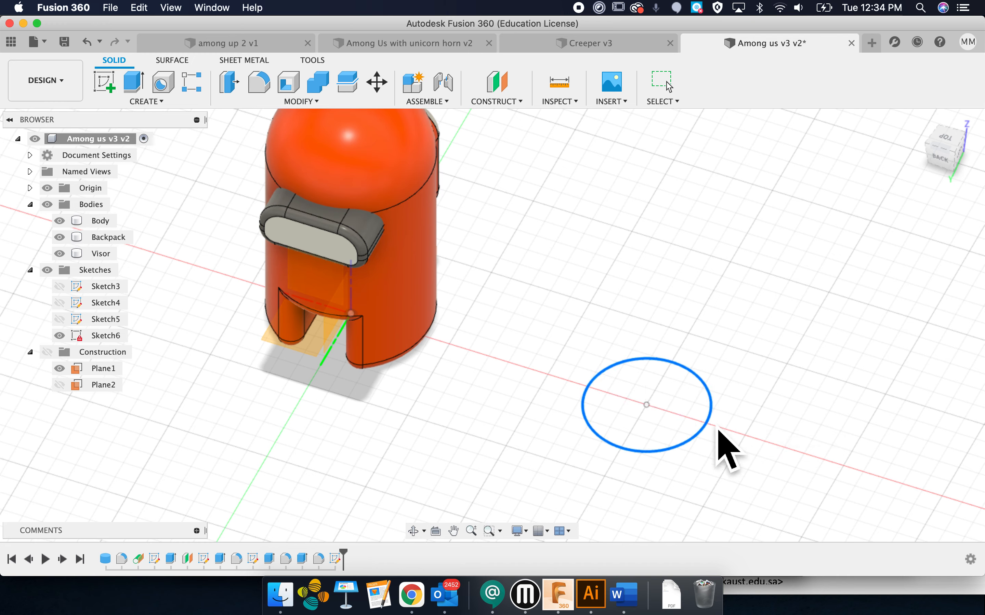
left_click_drag(674, 413, 681, 226)
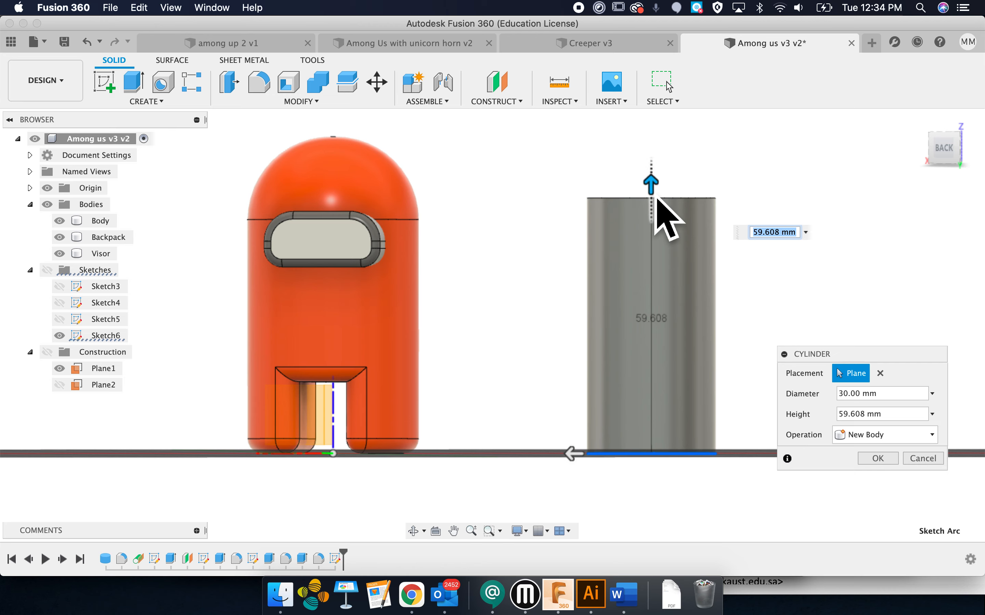
left_click_drag(660, 191, 660, 132)
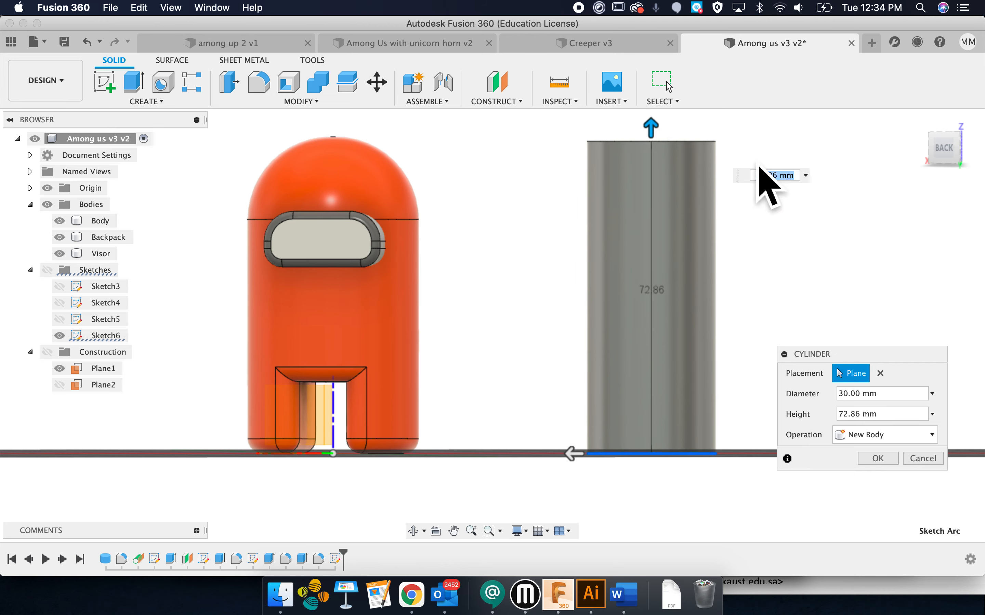
key("Return")
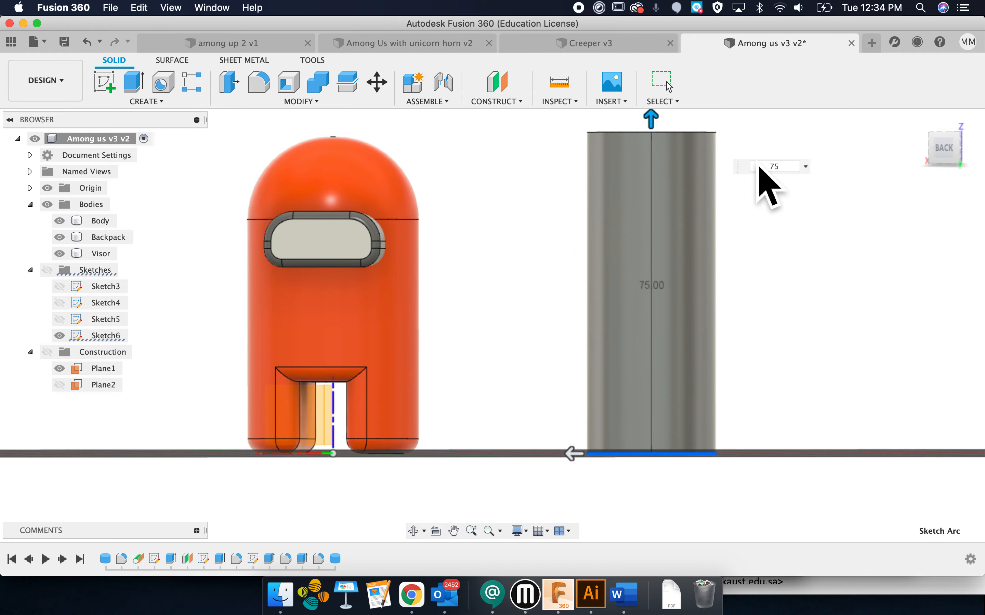
scroll(766, 228, "up", 3, "shift")
scroll(766, 228, "down", 5, "shift")
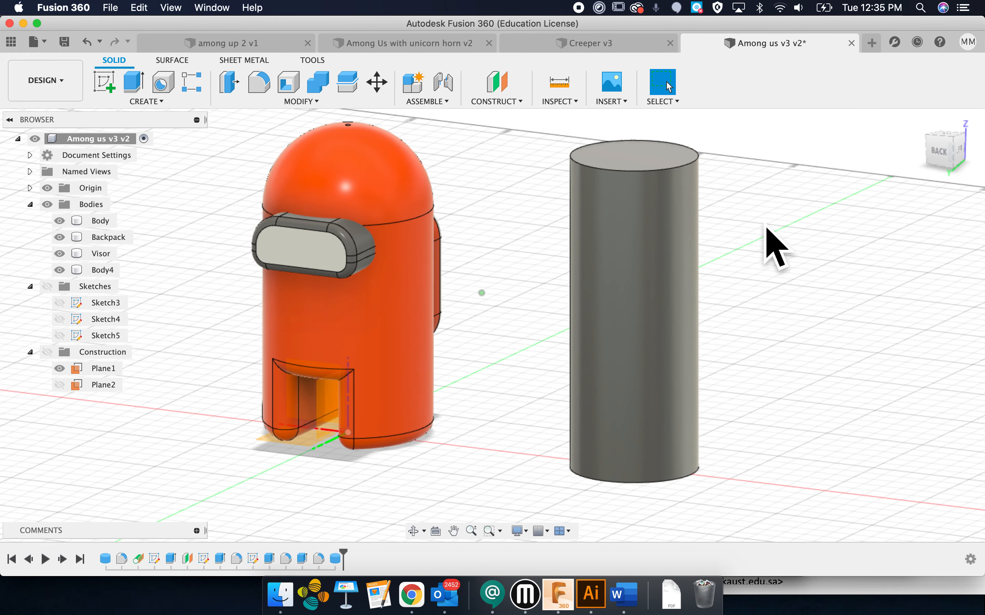
scroll(766, 228, "up", 3, "shift")
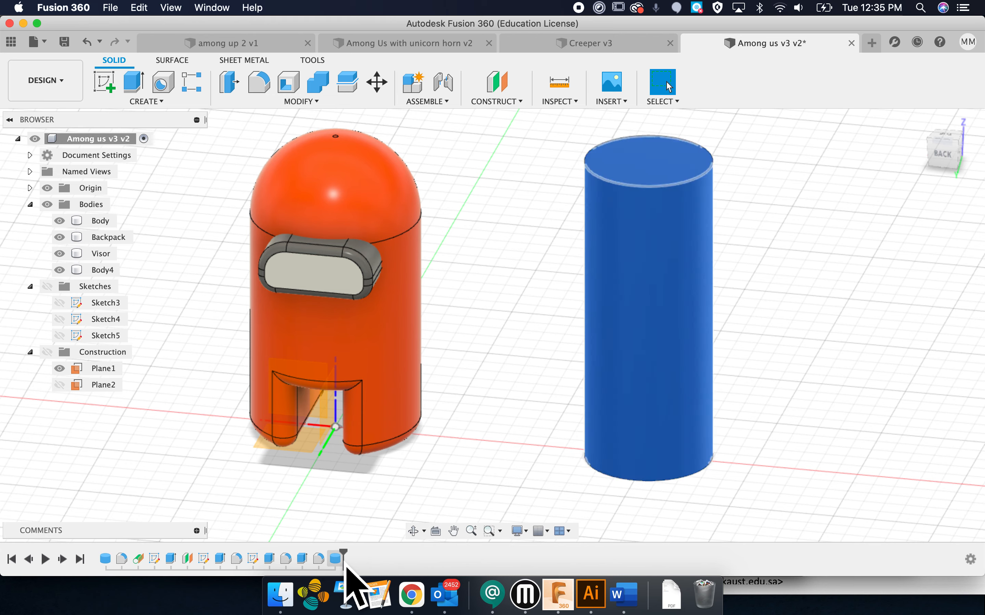
Edit the new cylinder feature and set its diameter to 40 mm.
double_click(336, 558)
left_click_drag(609, 485, 558, 456)
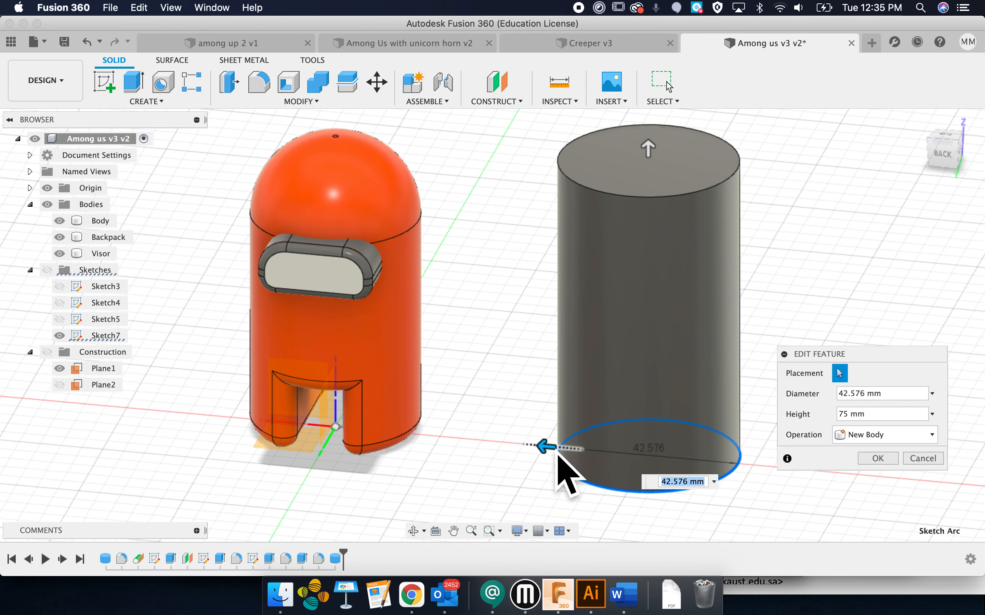
key("Return")
scroll(574, 449, "down", 5, "shift")
scroll(573, 449, "up", 5, "shift")
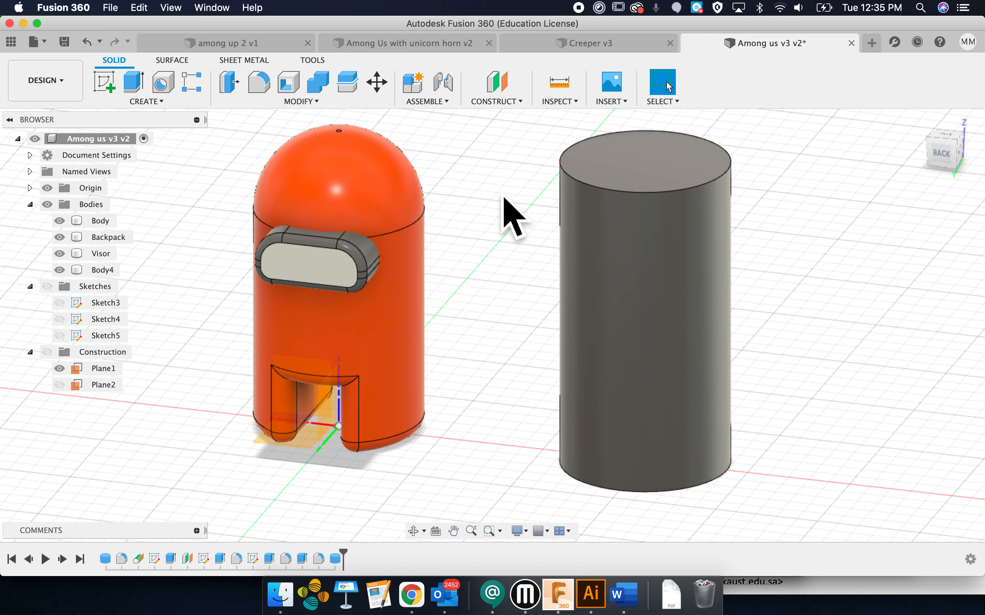
Fillet the cylinder's top edge with a radius of about 19.6 mm to form a dome.
left_click(265, 87)
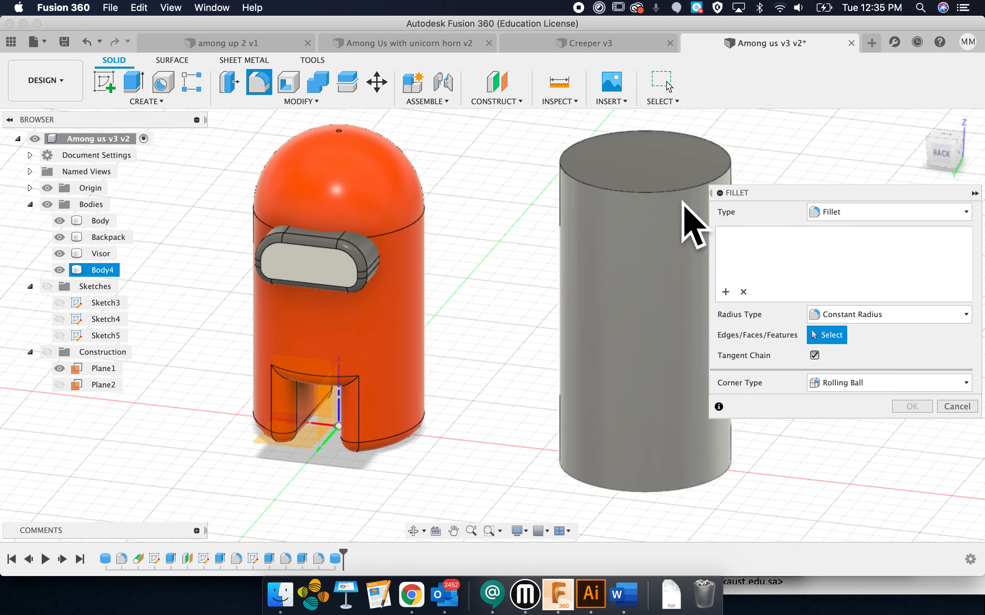
left_click(671, 173)
left_click_drag(676, 191, 699, 240)
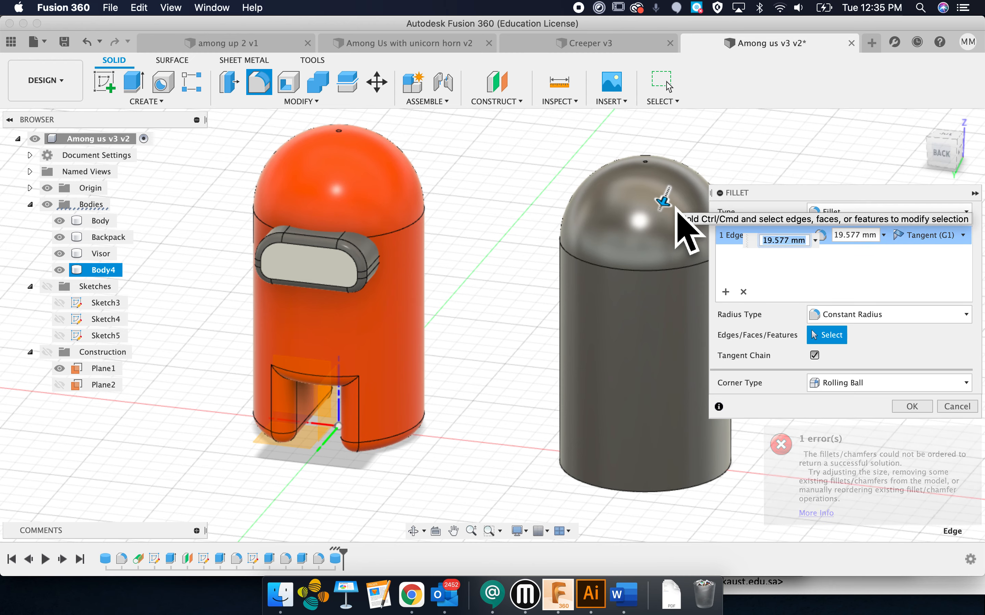
key("Return")
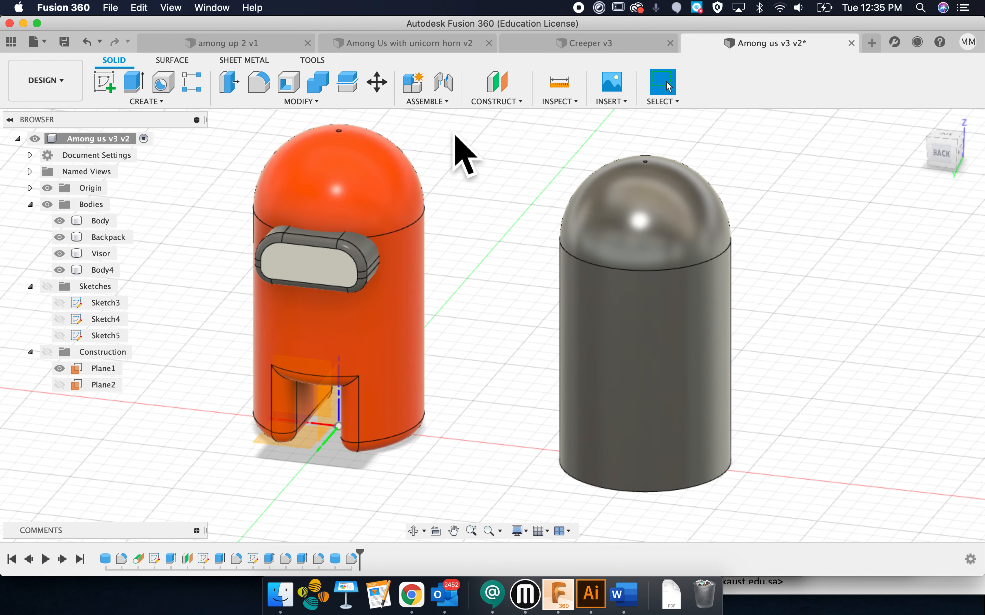
Construct a tangent plane on the gray cylinder's side wall at an angle of about 2.4 degrees, facing the backpack side.
left_click(495, 107)
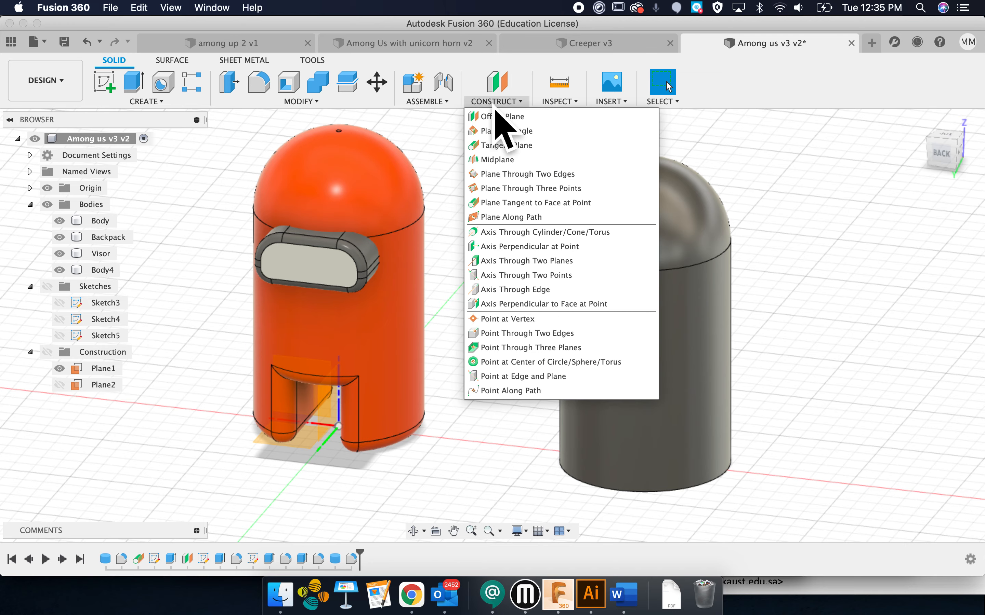
left_click(519, 150)
scroll(839, 260, "right", 10, "shift")
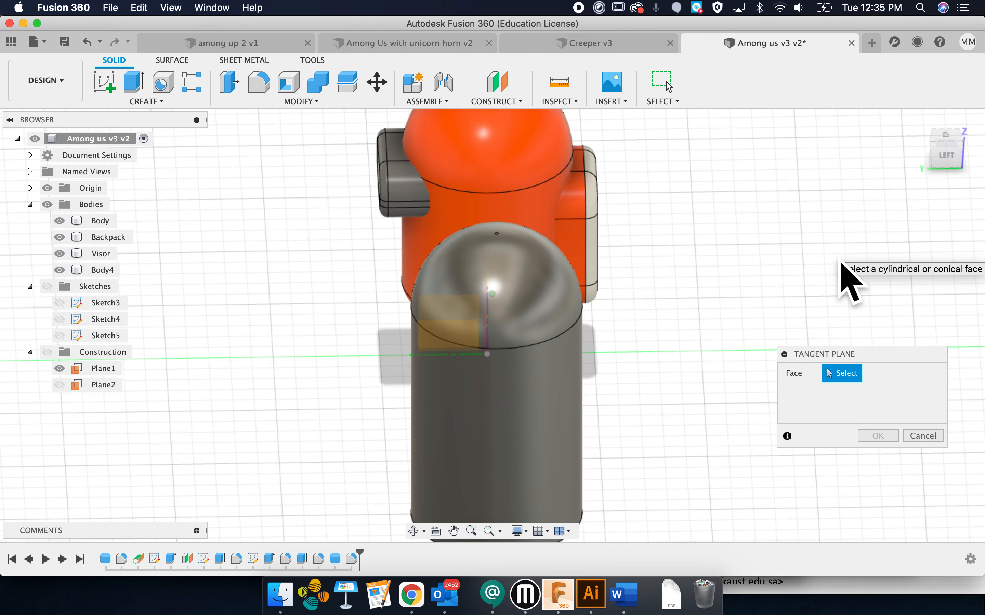
scroll(840, 260, "right", 4, "shift")
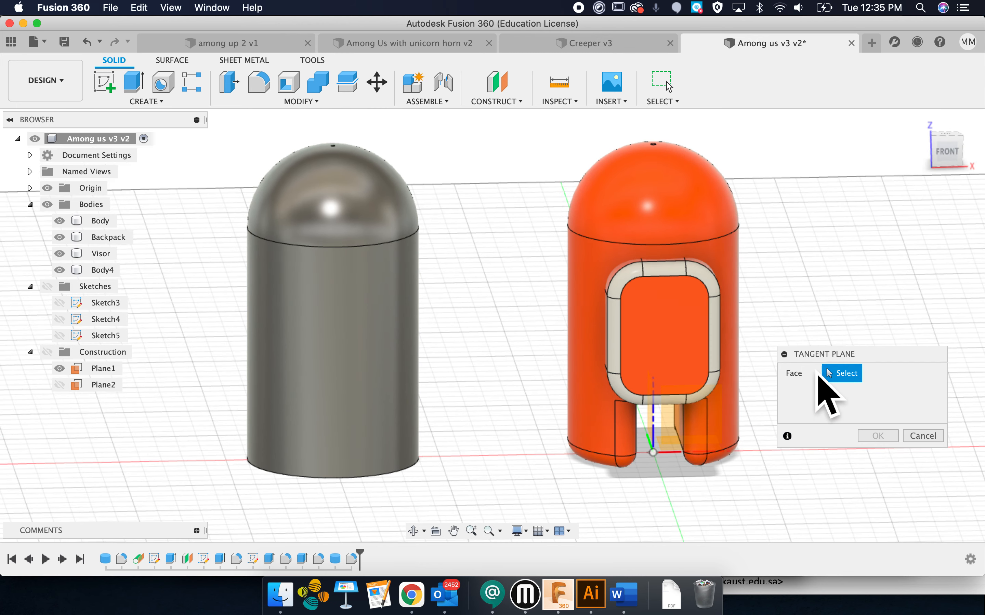
left_click(346, 344)
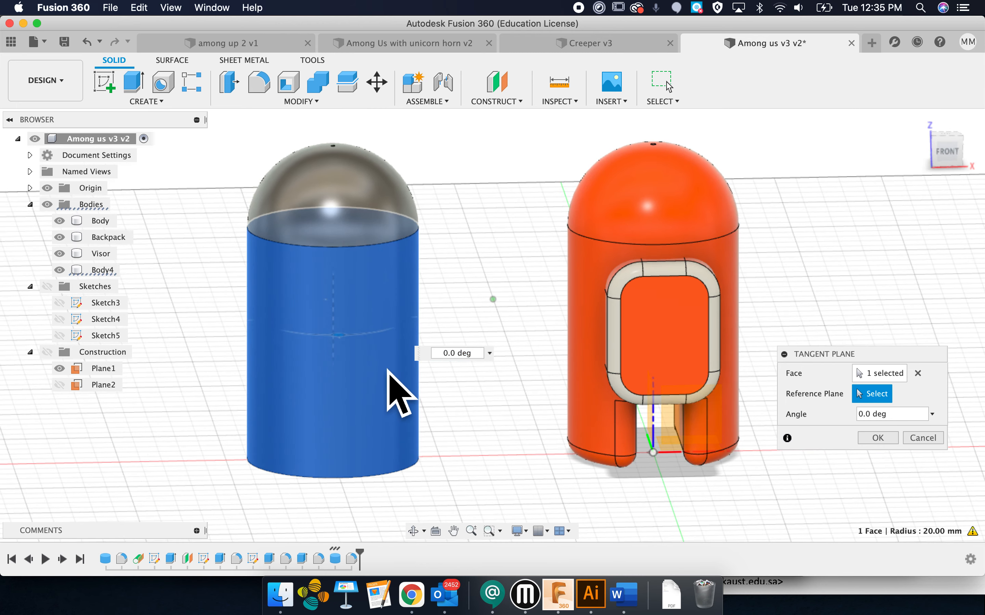
scroll(387, 370, "left", 10, "shift")
mouse_move(470, 411)
left_mouse_down()
mouse_move(478, 447)
mouse_move(496, 436)
mouse_move(471, 411)
left_mouse_up()
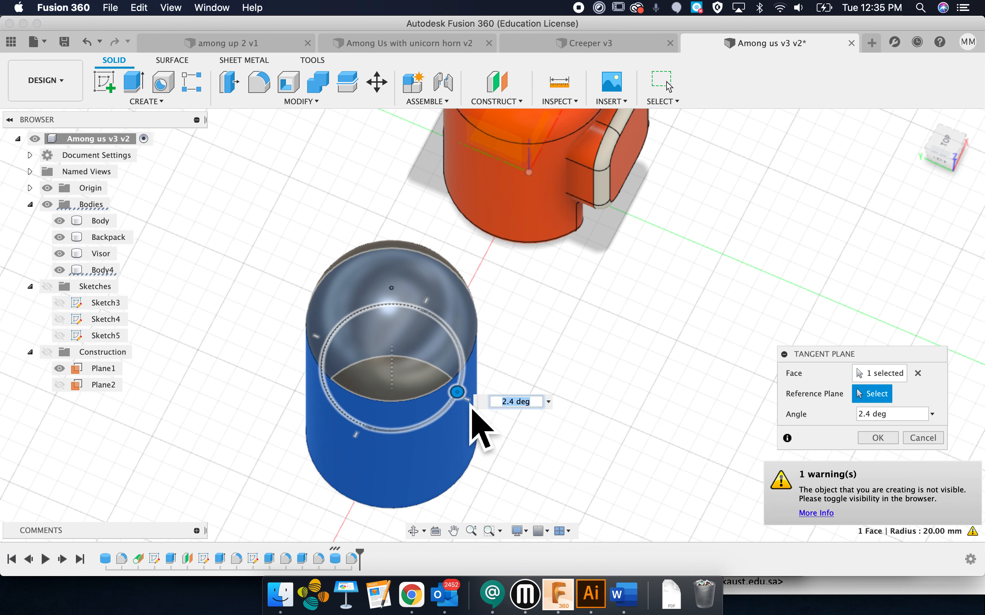
left_click(878, 438)
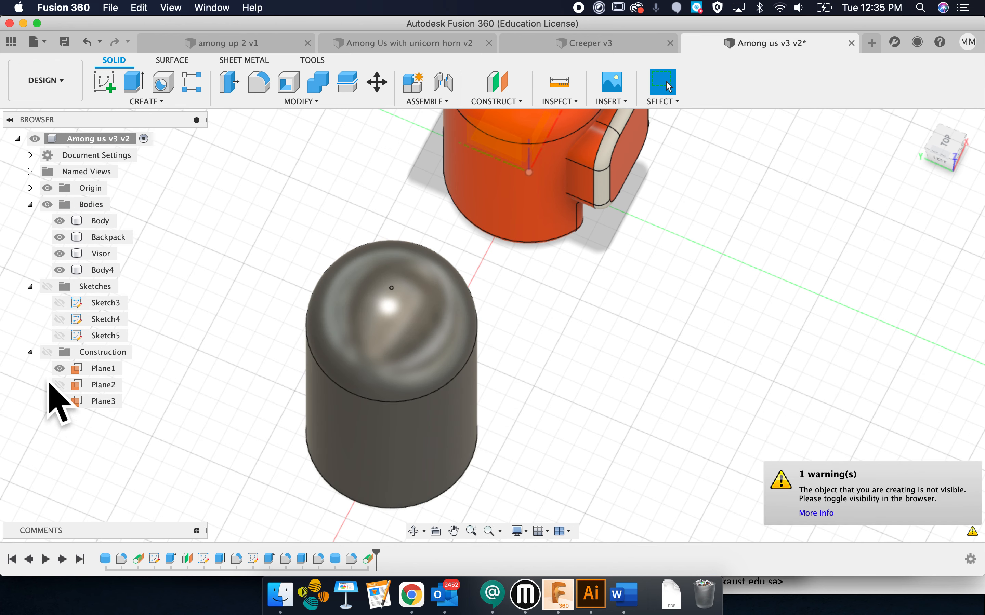
Make the Construction folder, Plane2 and the sketches Sketch3, Sketch4 and Sketch5 visible.
left_click(47, 352)
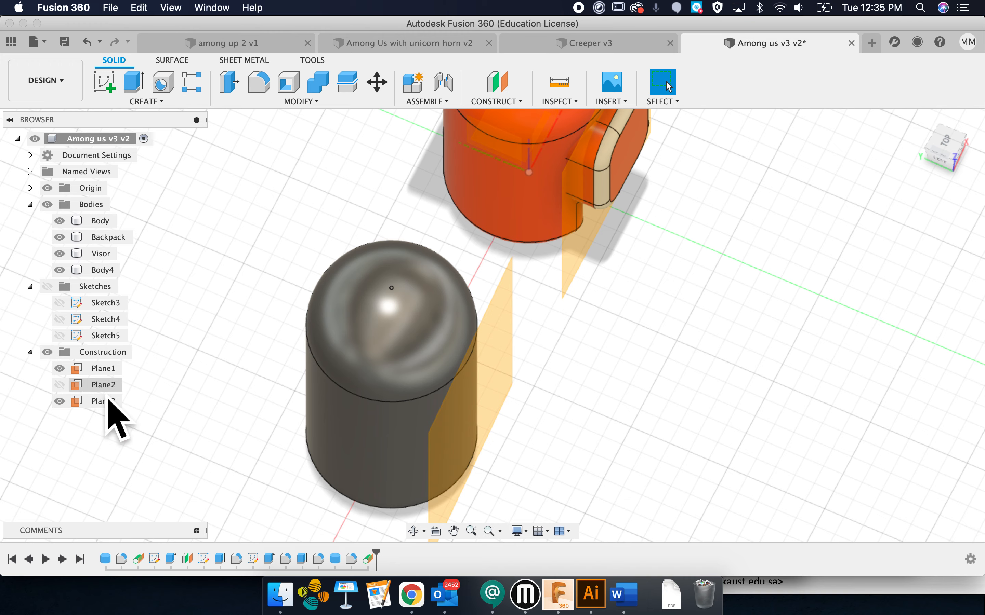
left_click(615, 393)
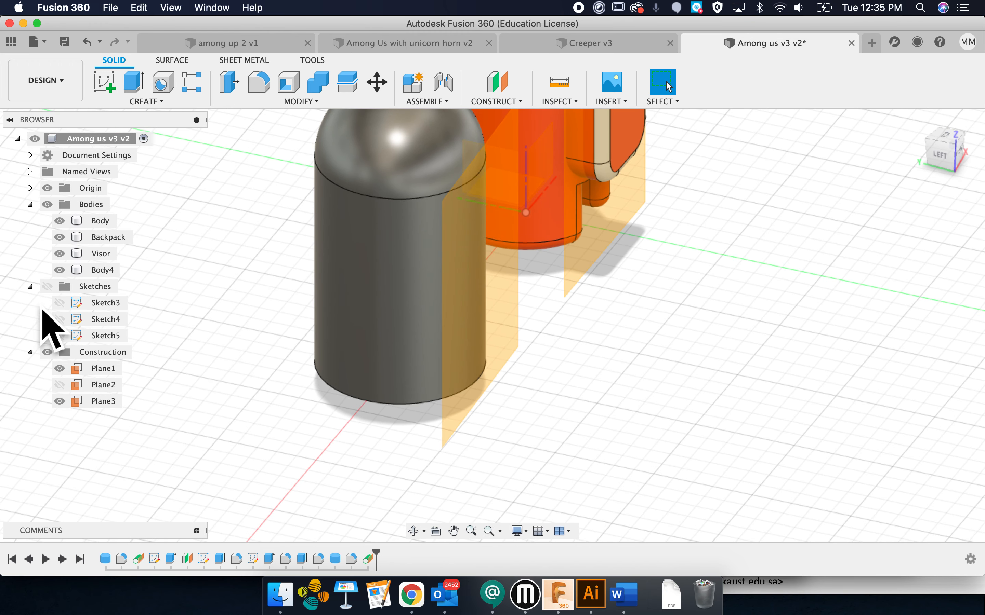
left_click(59, 384)
left_click(59, 336)
left_click(60, 319)
left_click(60, 303)
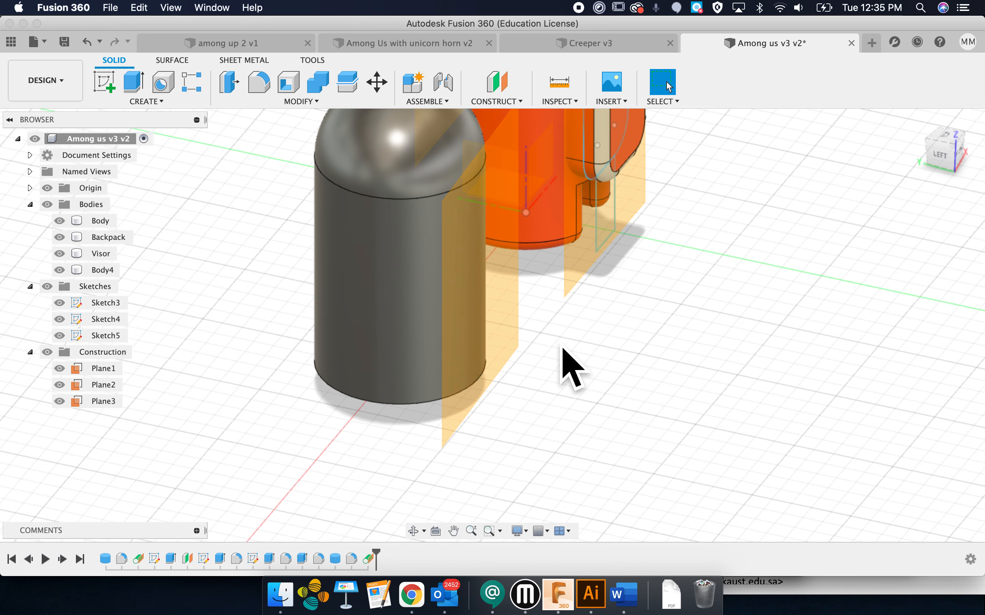
Sketch an upright rectangle about 30 mm tall on the gray cylinder's tangent plane and shift its left edge slightly outward.
scroll(561, 348, "right", 10, "shift")
scroll(562, 348, "up", 4)
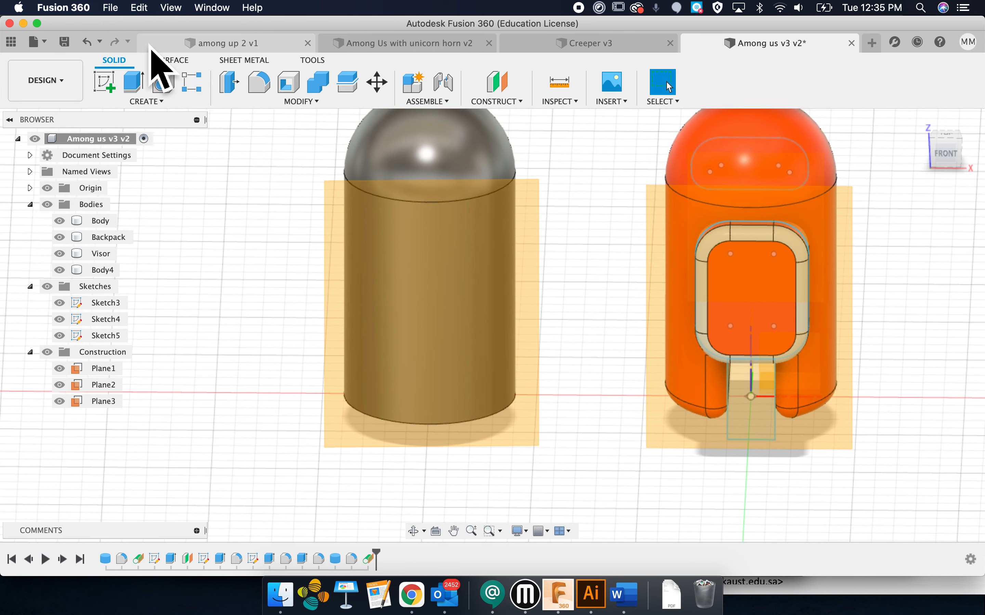
left_click(107, 84)
left_click(443, 248)
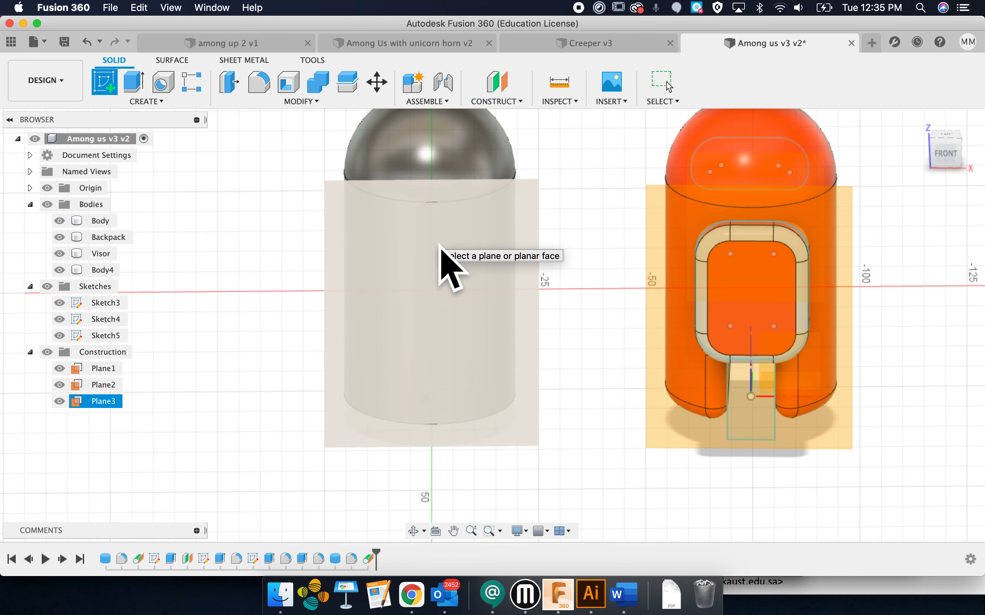
left_click(443, 249)
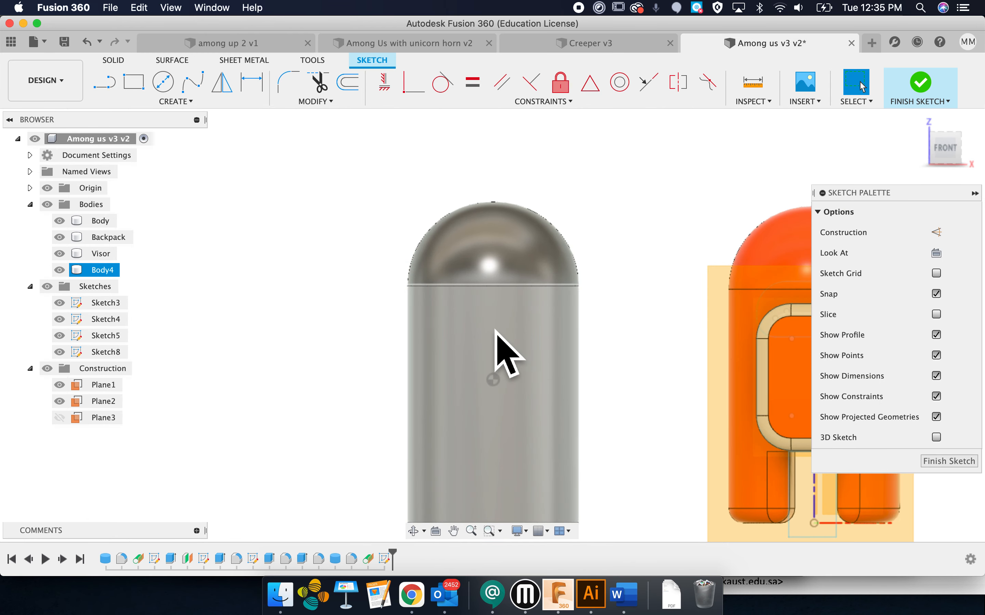
left_click(134, 82)
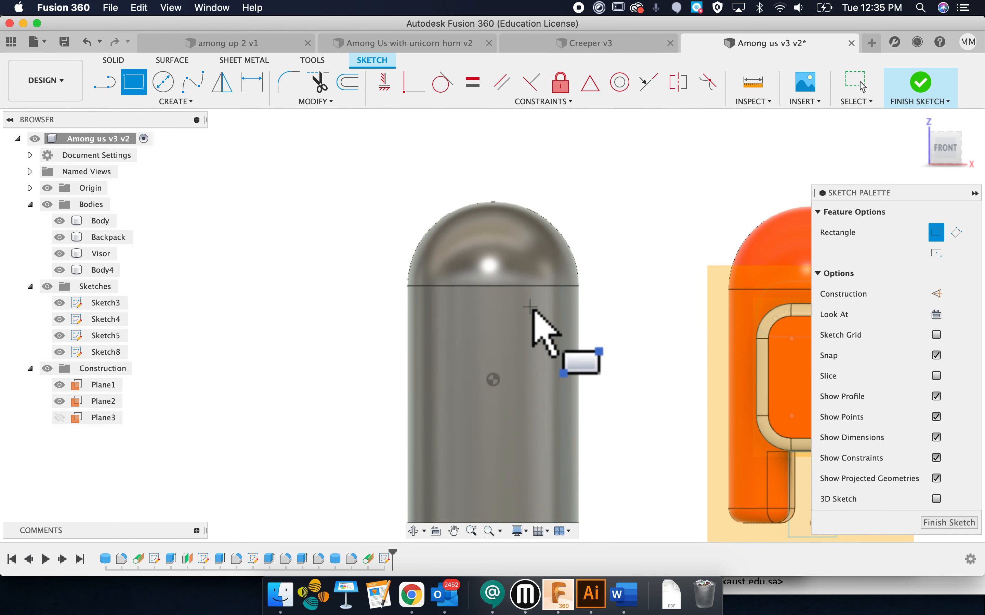
left_click(451, 314)
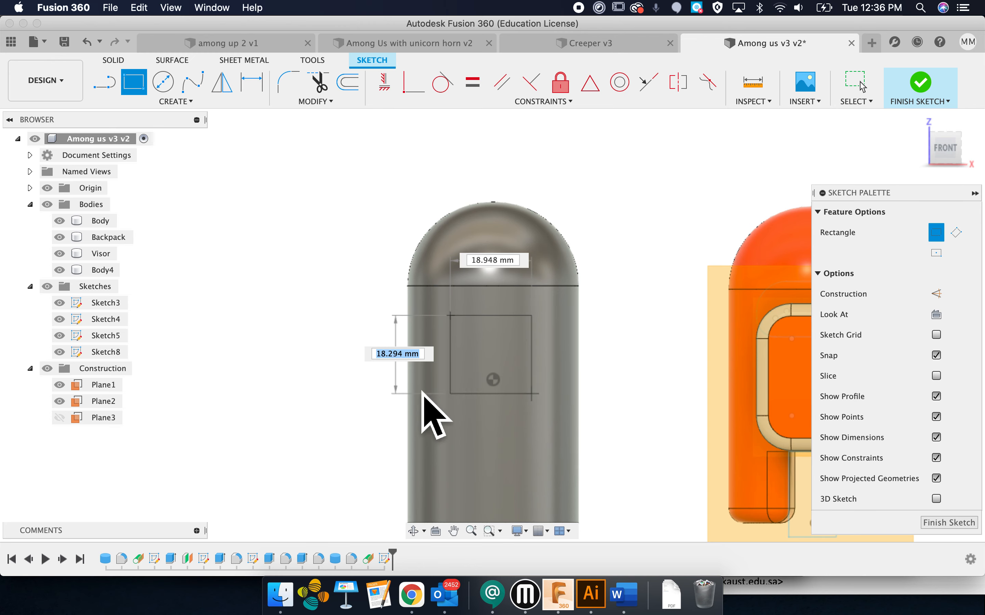
left_click(553, 452)
key("Escape")
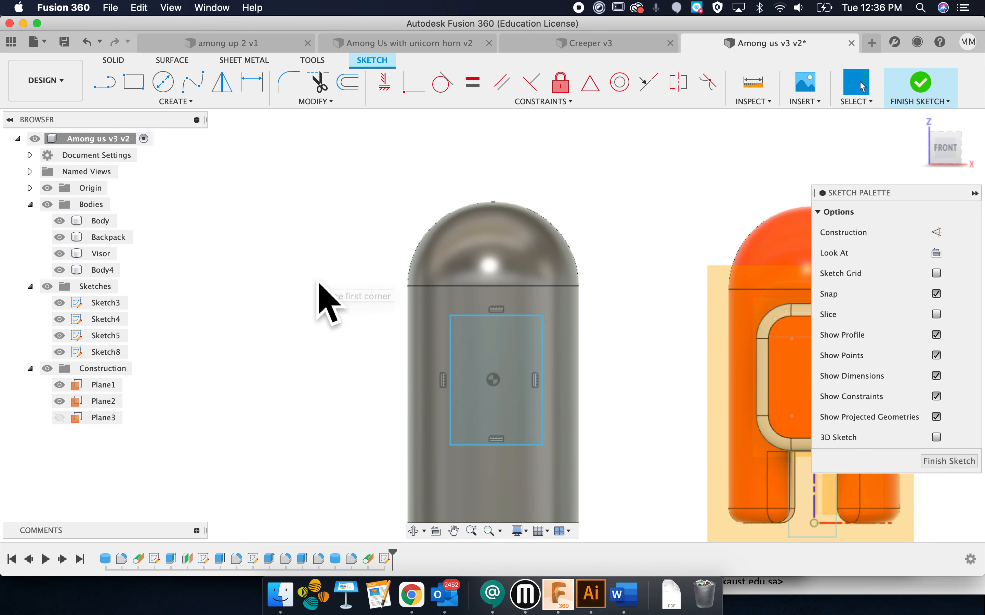
left_click(454, 366)
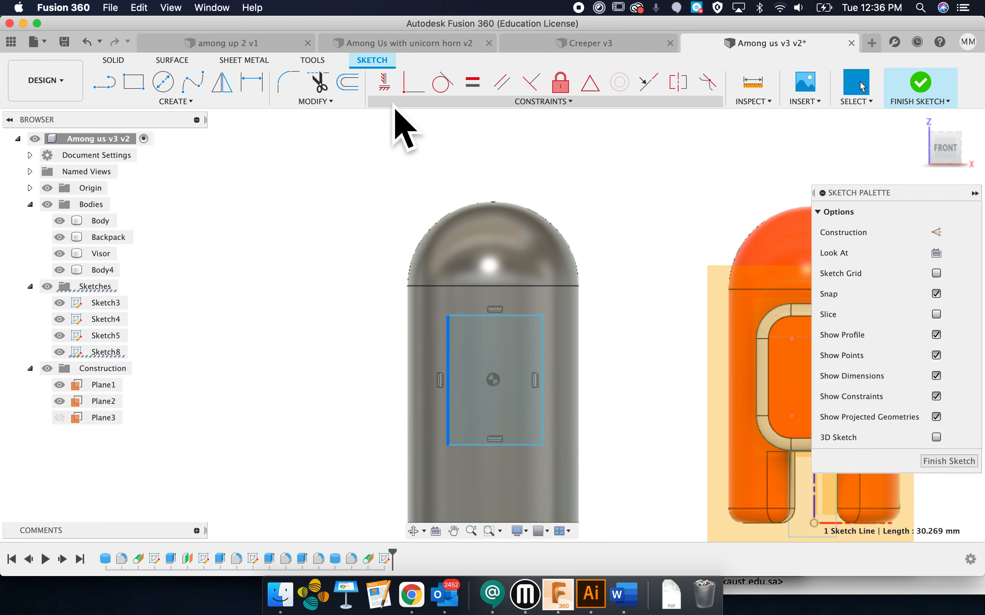
Round all four corners of the rectangle with sketch fillets of about 7.5 mm radius and finish the sketch.
left_click(293, 95)
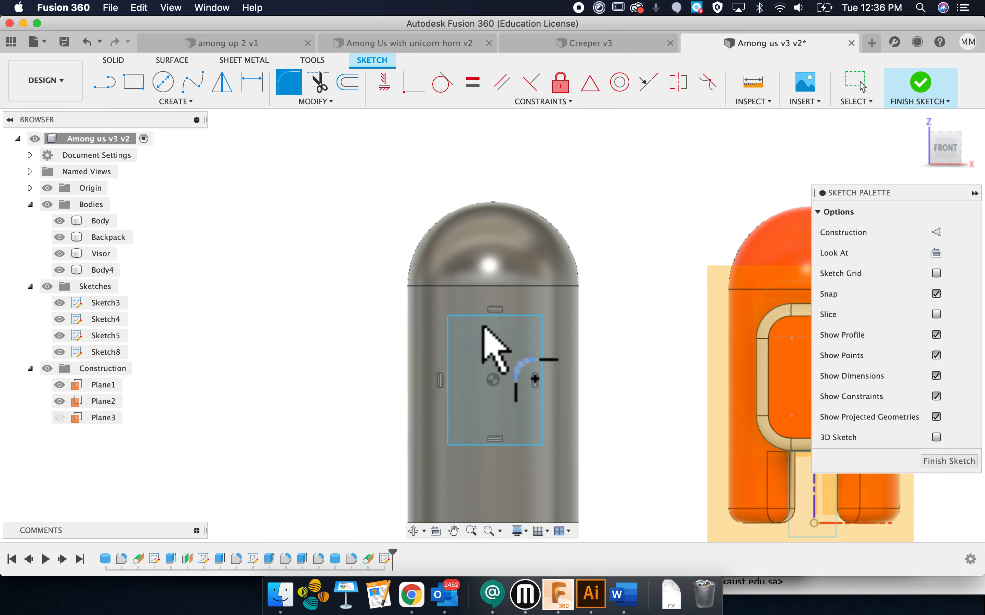
left_click(447, 316)
left_click(542, 317)
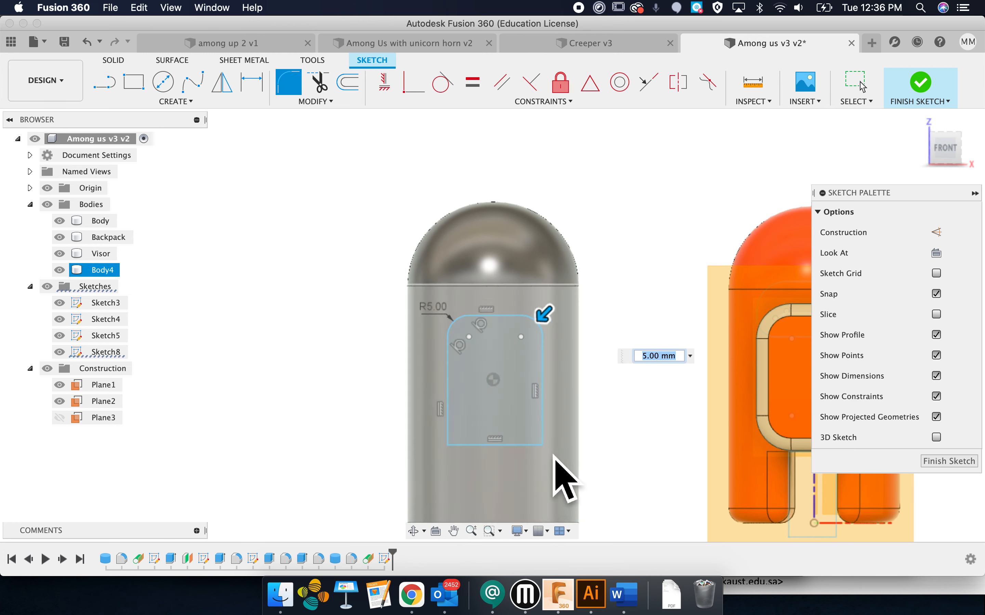
left_click(552, 452)
left_click(451, 447)
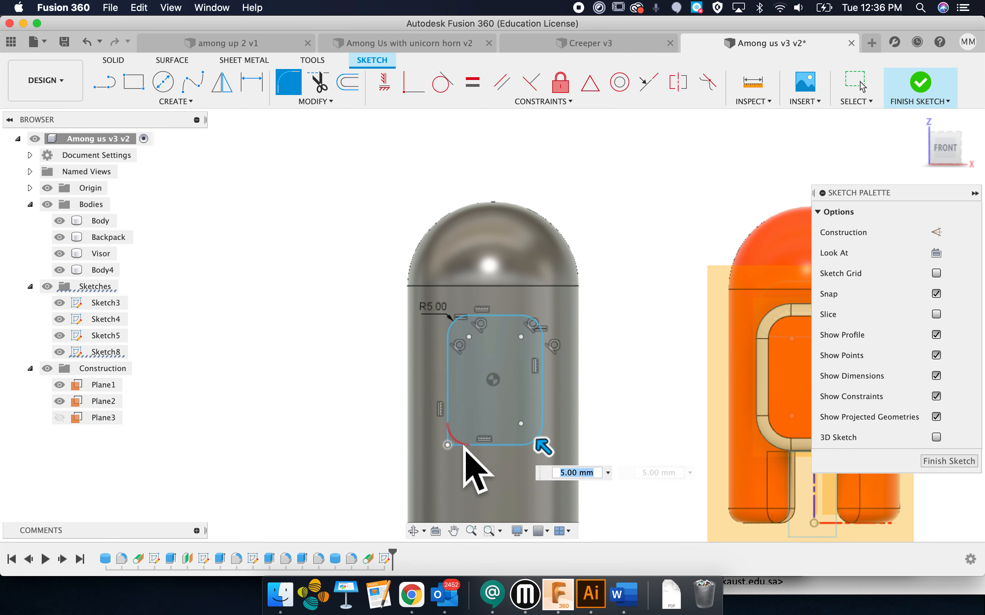
left_click_drag(445, 447, 480, 485)
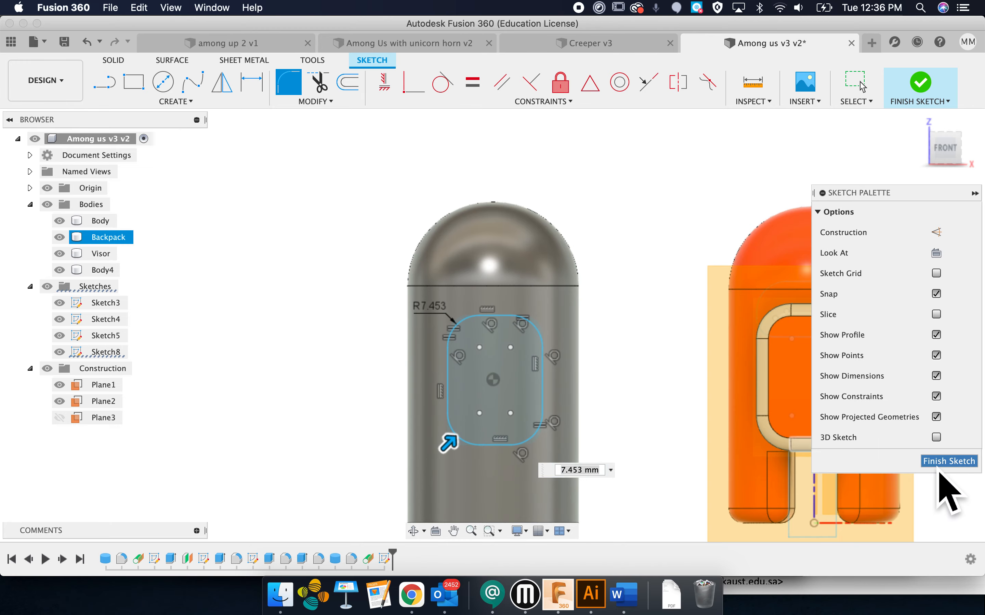
left_click(940, 467)
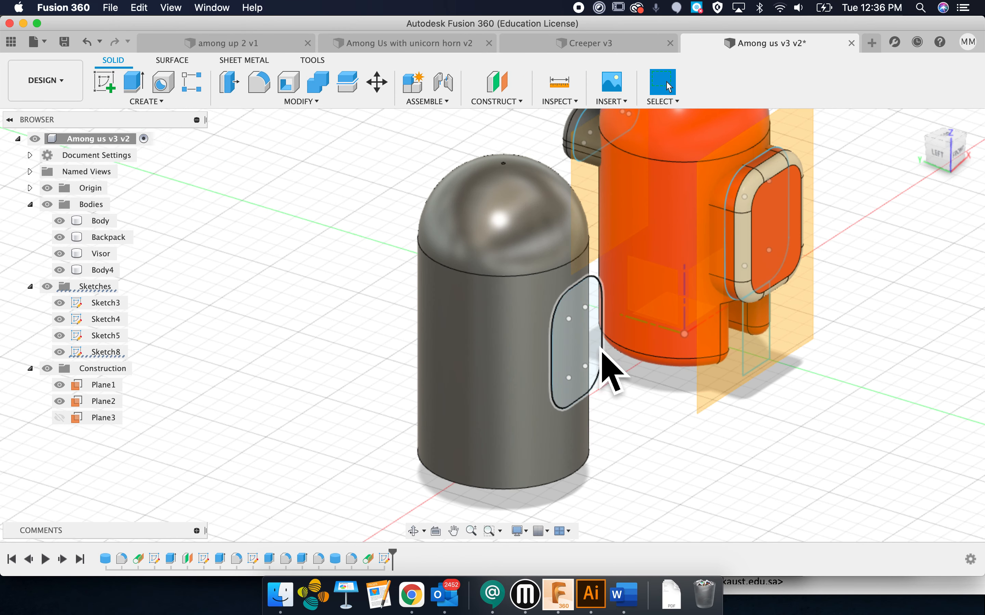
Extrude the rounded rectangle on two sides, about 8.4 mm outward and 7.6 mm into the gray cylinder, as a new body.
left_click(592, 352)
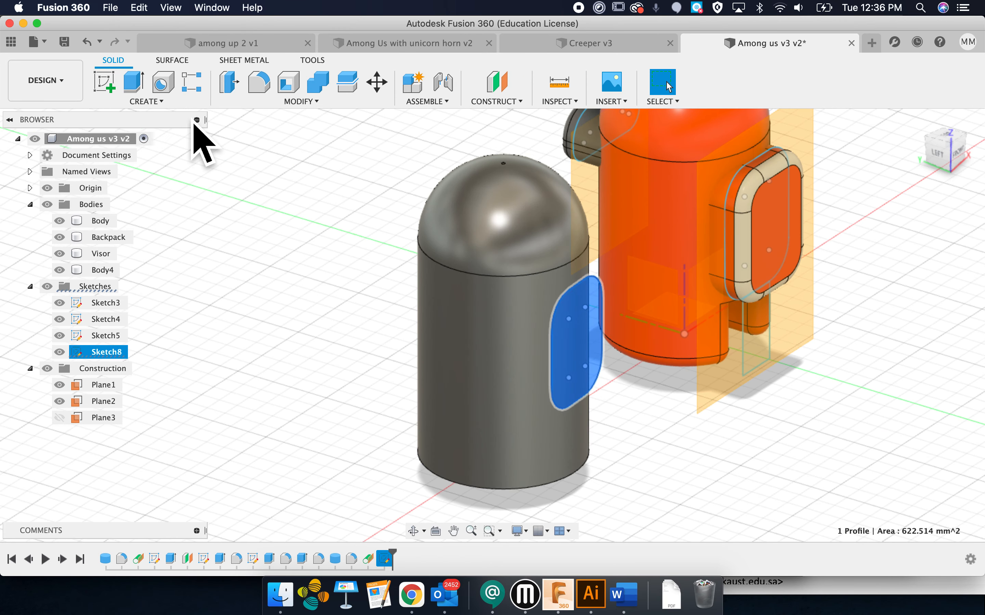
left_click(139, 92)
left_click_drag(593, 352, 692, 391)
left_click(908, 414)
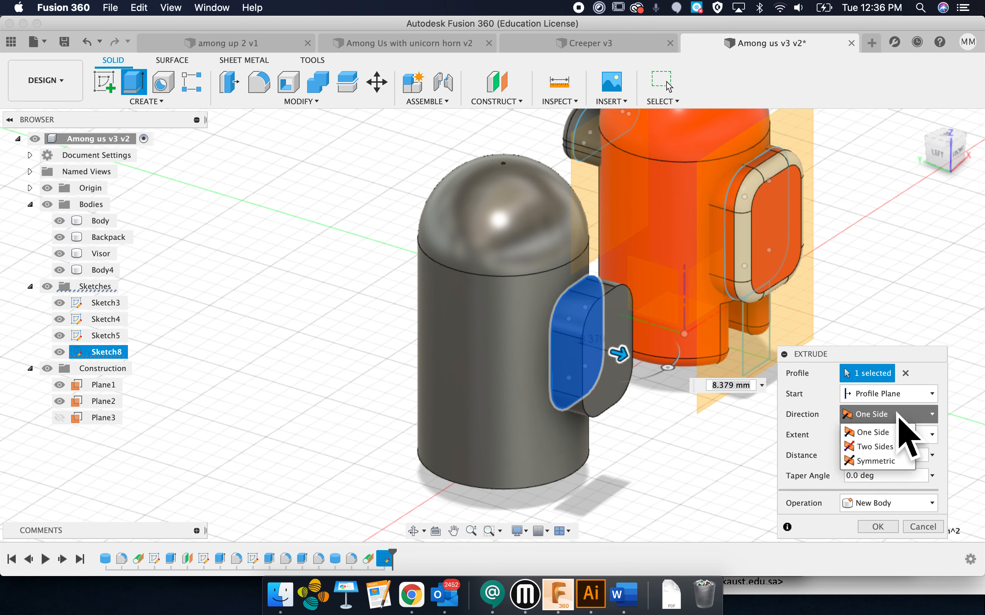
left_click(887, 447)
mouse_move(569, 345)
left_mouse_down()
mouse_move(542, 346)
mouse_move(576, 362)
left_mouse_up()
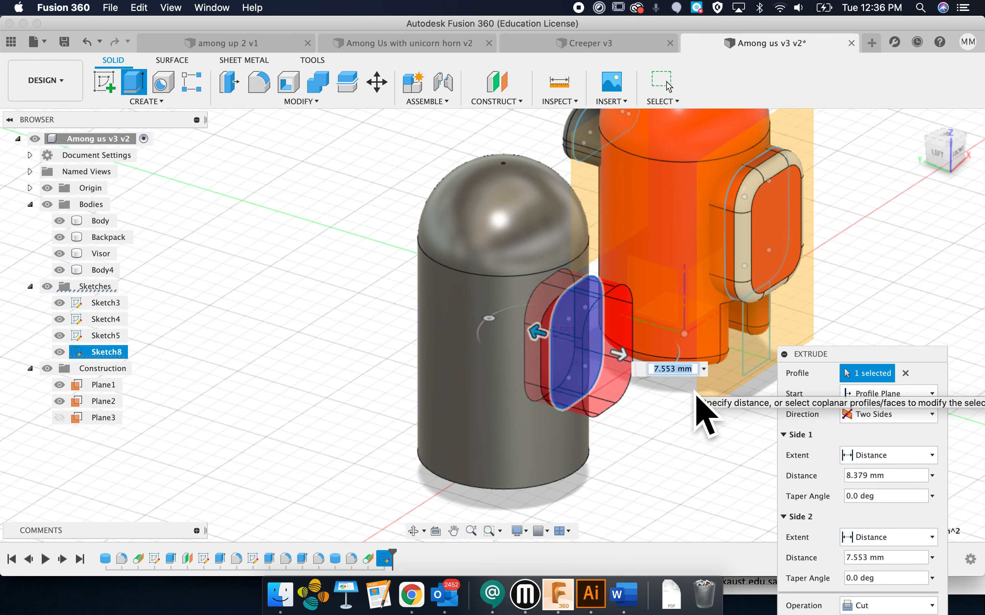
left_click_drag(847, 357, 786, 168)
left_click(834, 423)
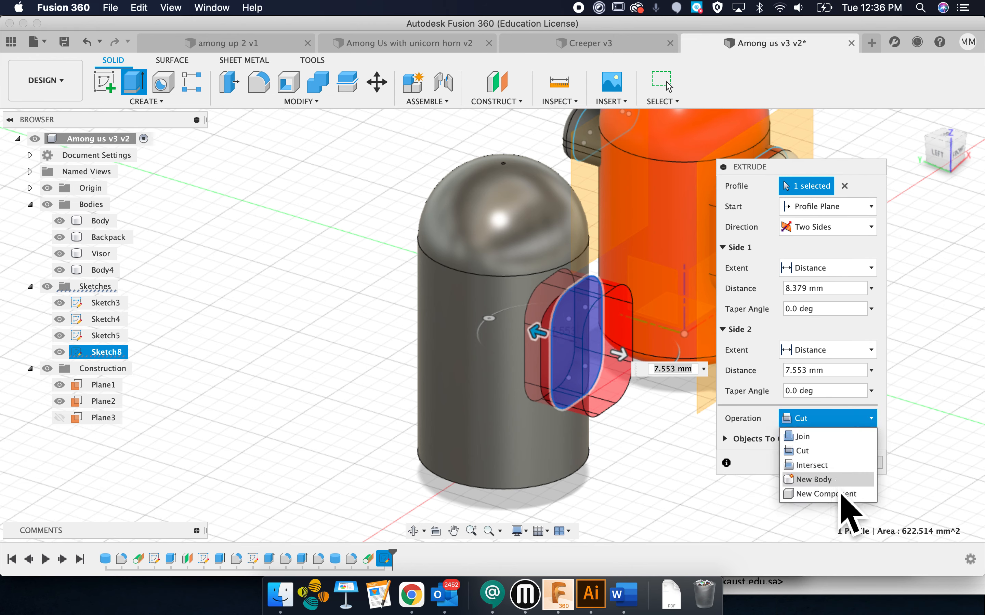
left_click(841, 482)
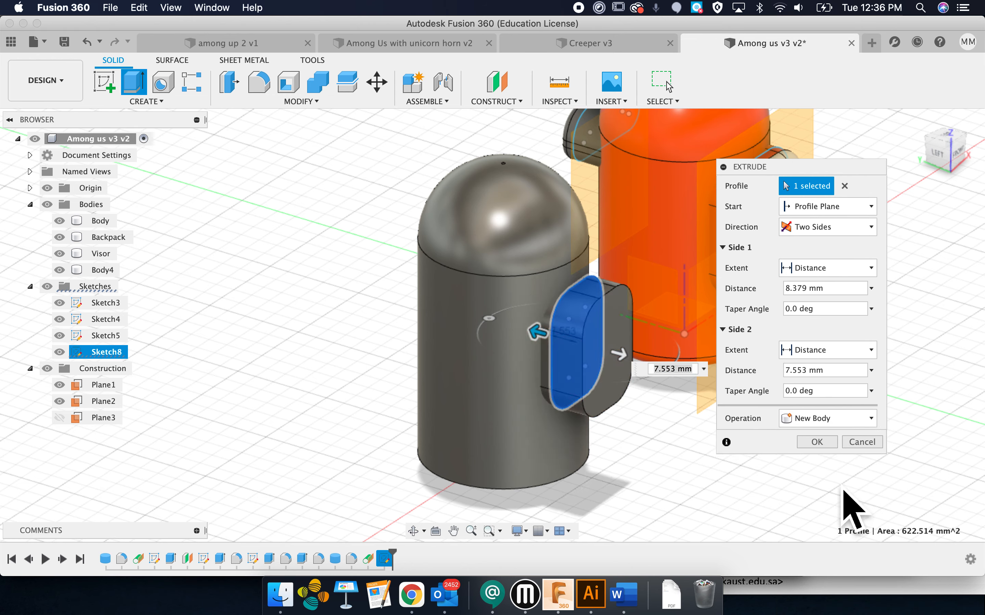
left_click(813, 444)
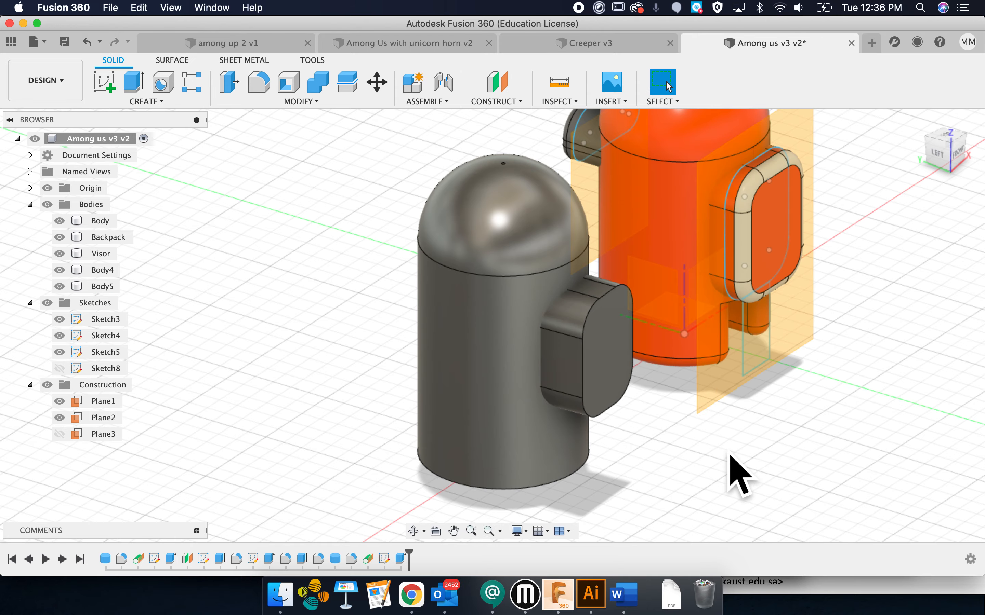
Edit the gray character's backpack sketch, enlarge the rounded rectangle by moving two diagonally opposite corners outward, and finish the sketch.
scroll(728, 452, "down", 10, "shift")
scroll(729, 455, "down", 10, "shift")
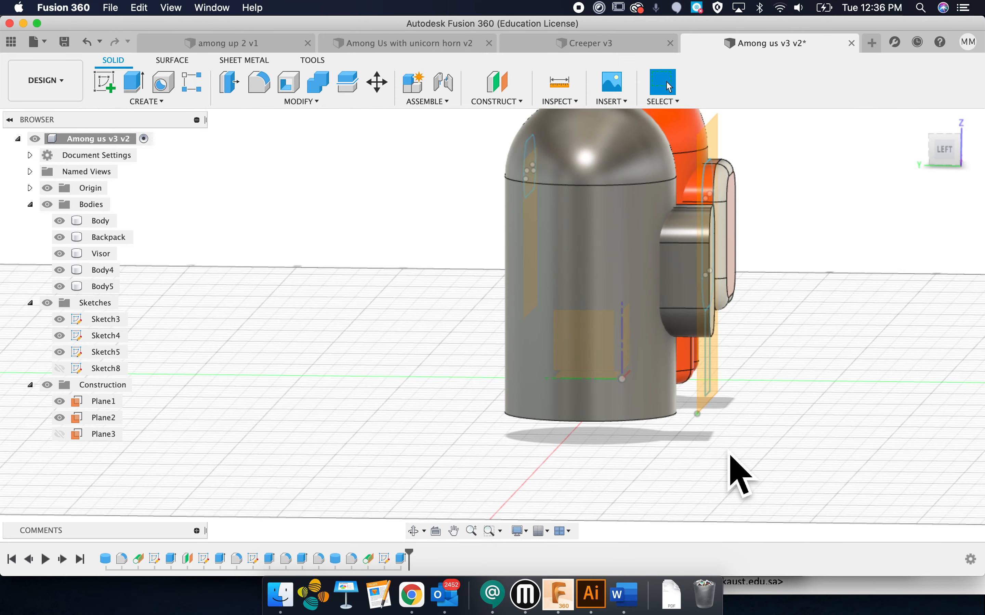
scroll(730, 455, "down", 3, "shift")
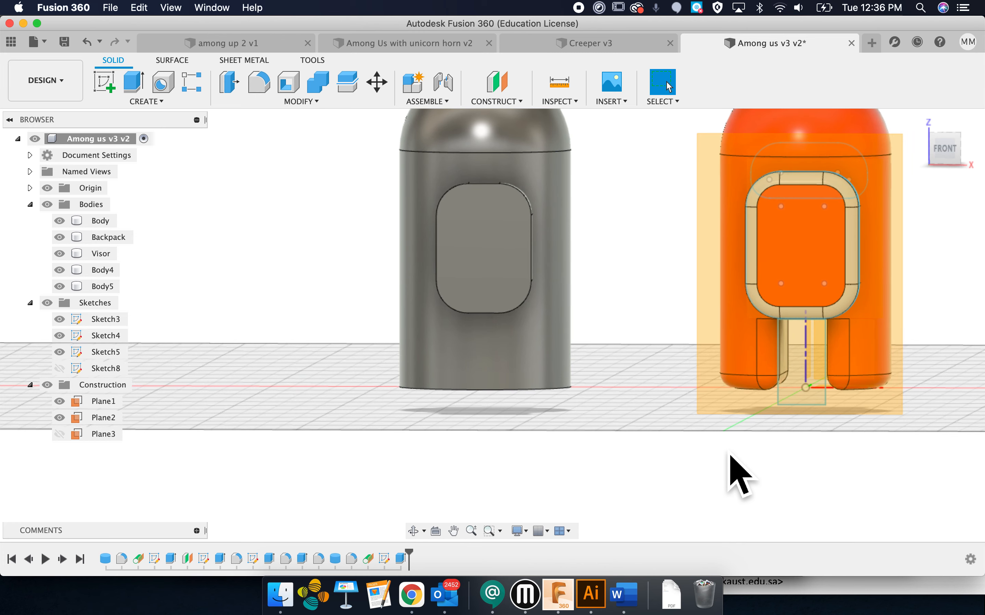
double_click(396, 568)
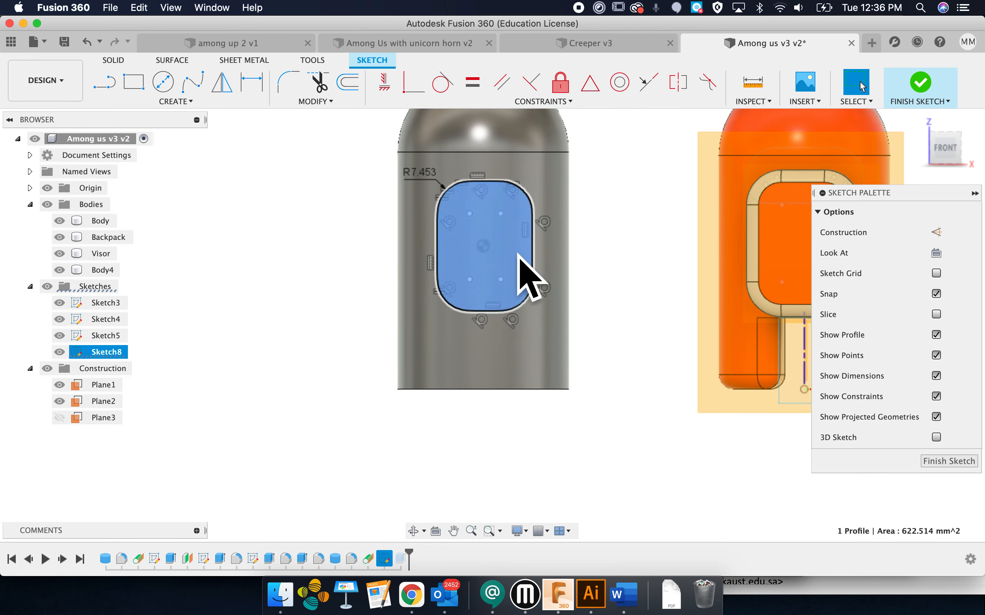
left_click(533, 309)
left_click_drag(532, 309, 545, 323)
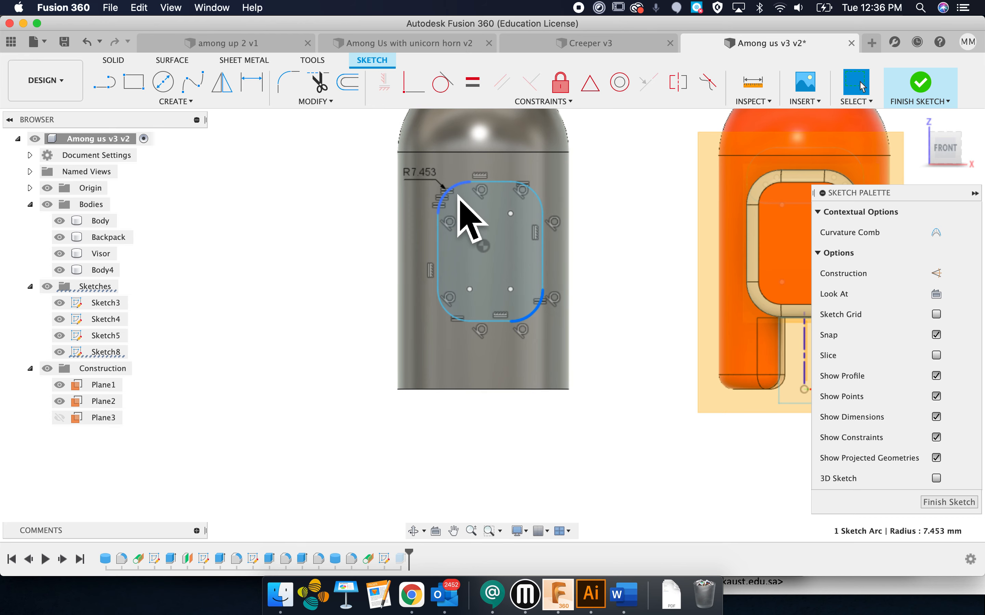
left_click_drag(453, 190, 447, 185)
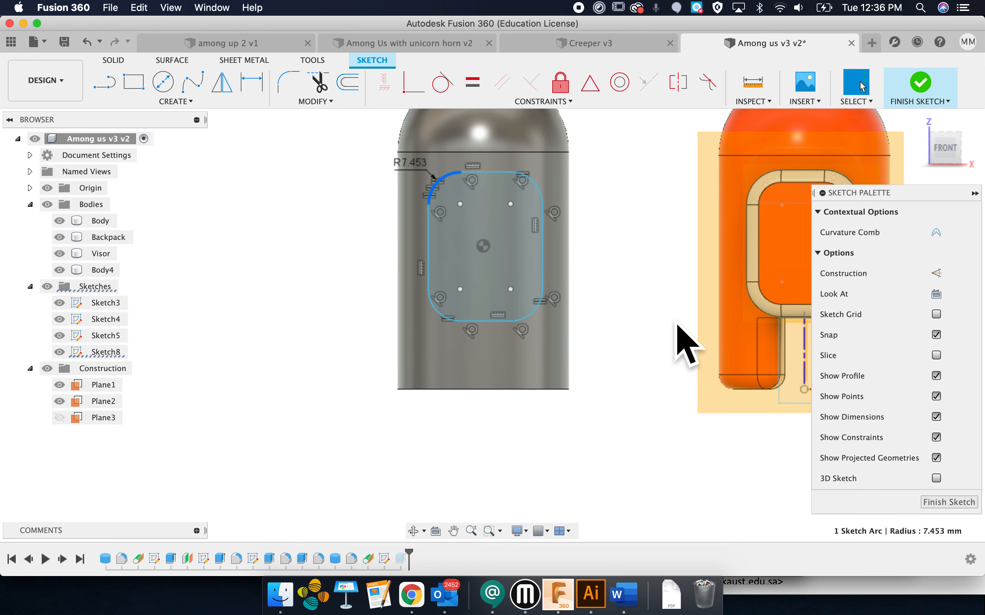
left_click(378, 259)
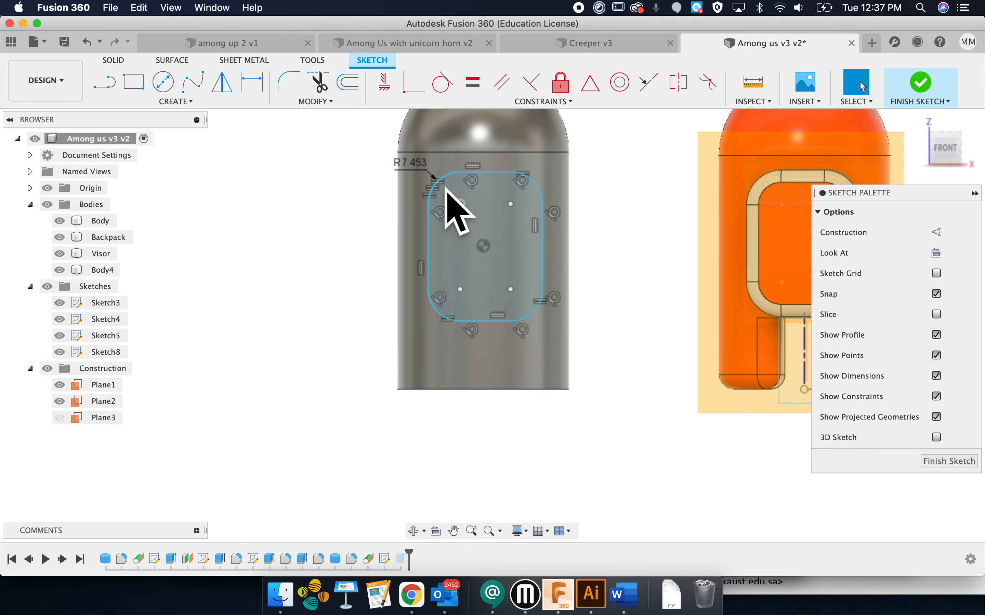
left_click(436, 180)
left_click(288, 83)
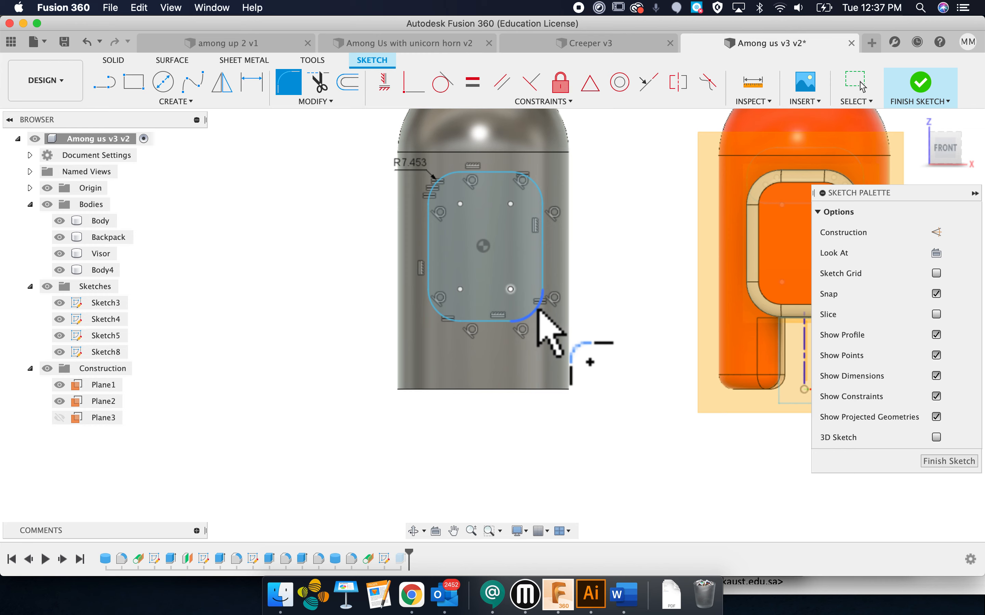
left_click(442, 316)
left_click(542, 194)
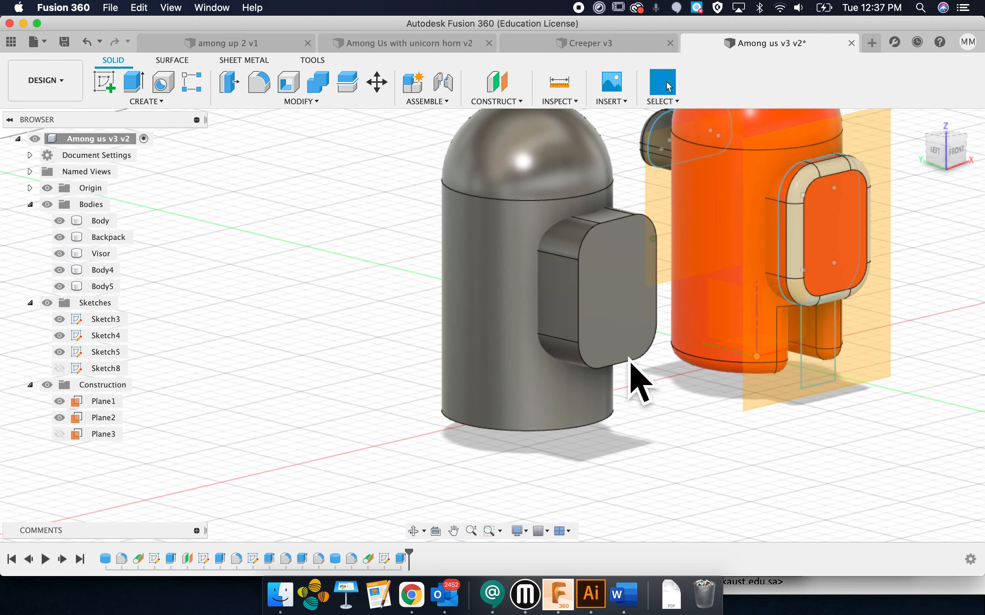
left_click(650, 272)
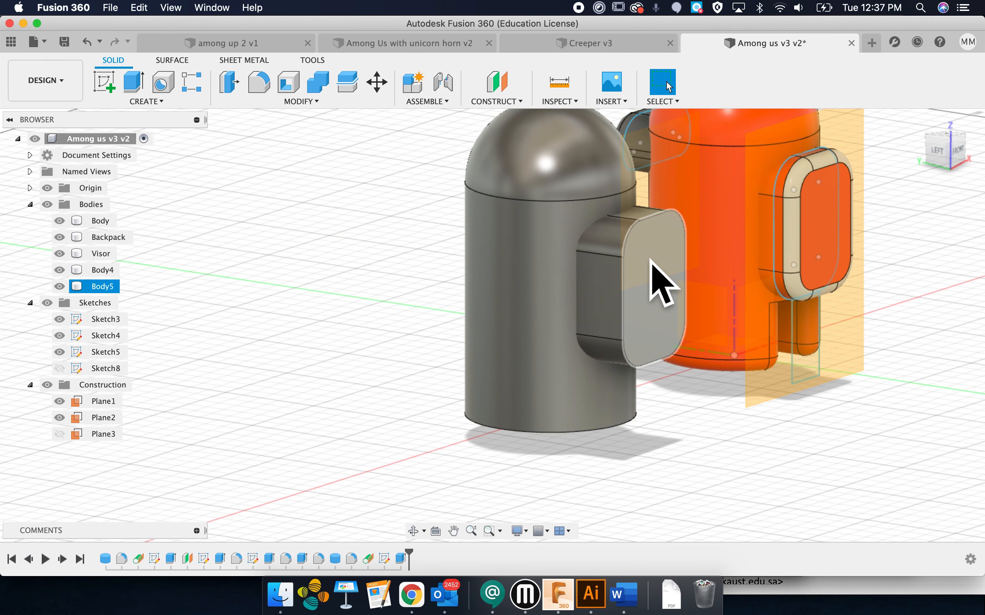
left_click(755, 363)
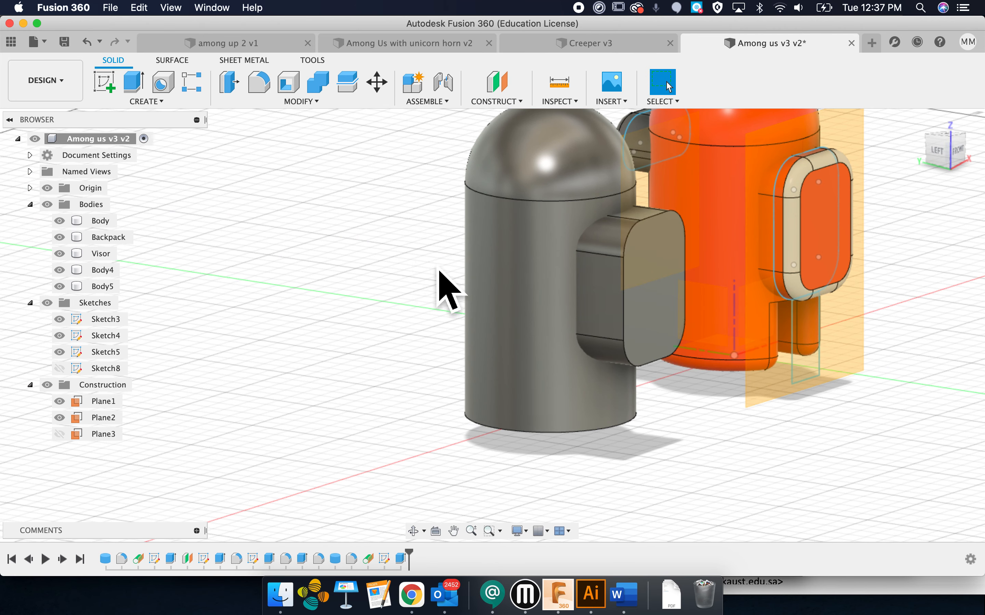
scroll(438, 270, "left", 8, "shift")
scroll(438, 270, "right", 8, "shift")
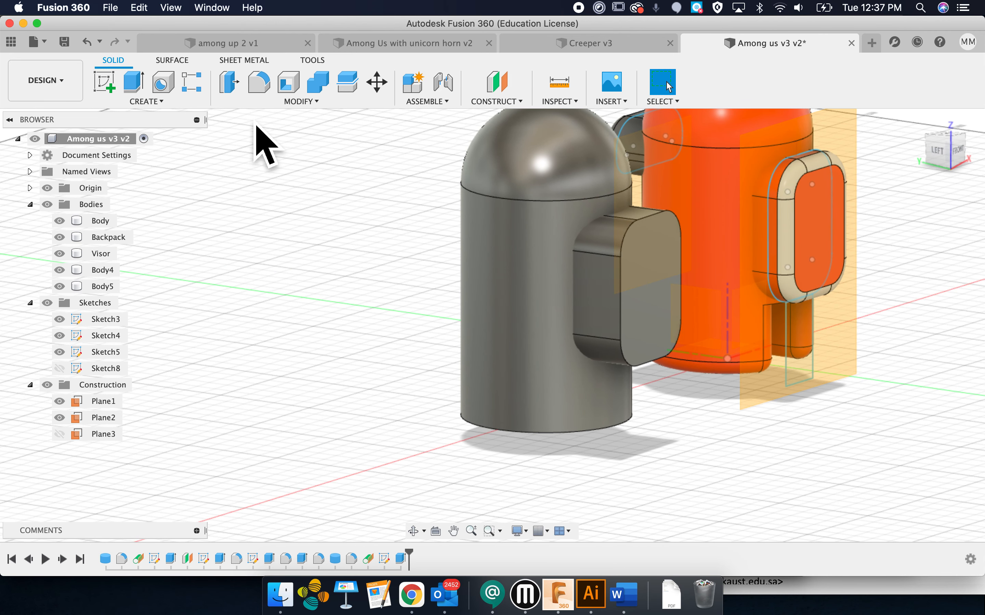
Construct an offset plane from the backpack's outer flat face at -49.60 mm, on the opposite side of the gray body.
left_click(509, 93)
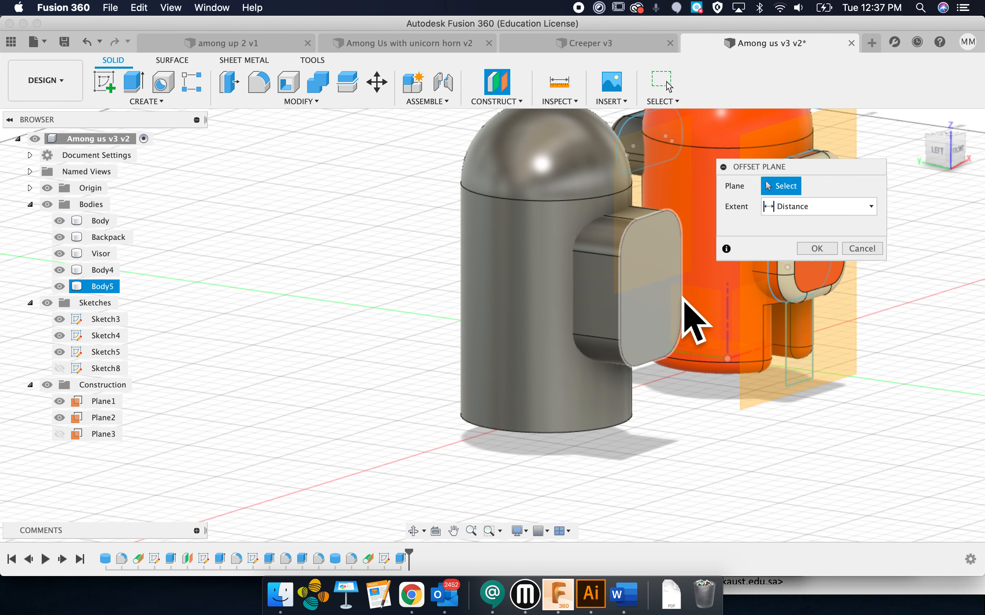
left_click(672, 304)
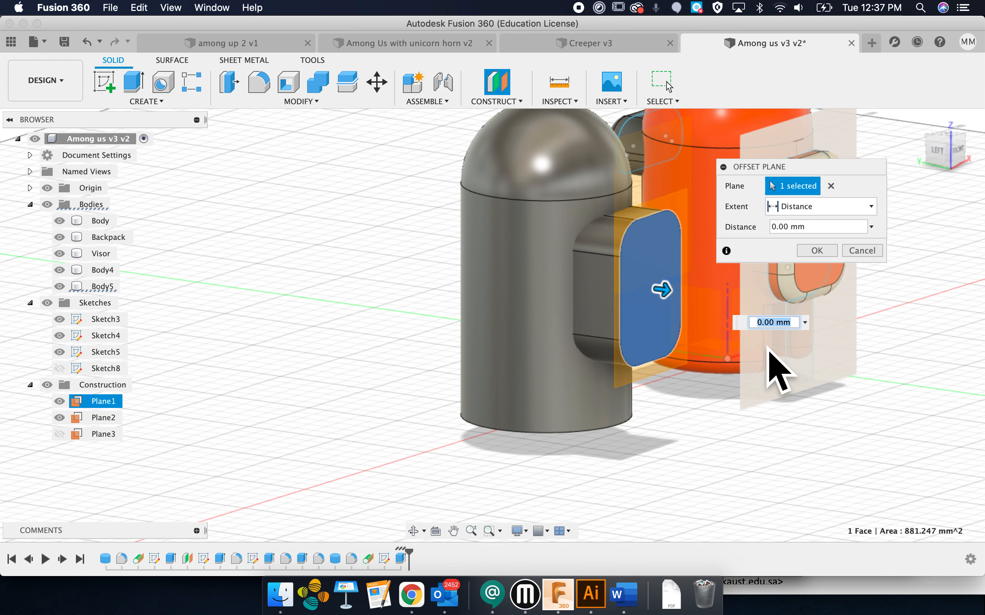
left_click_drag(662, 291, 491, 267)
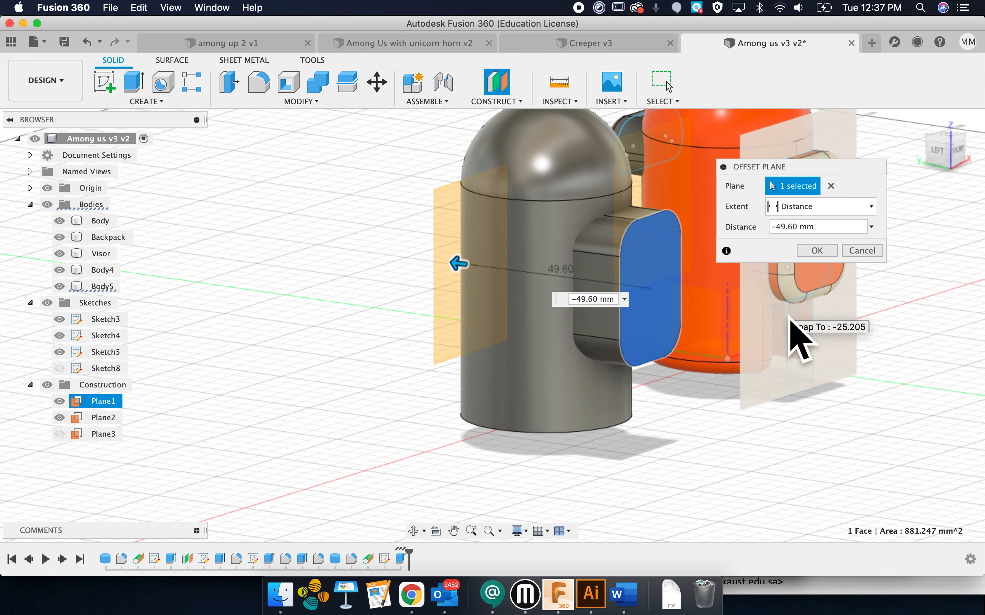
middle_click_drag(611, 407, 666, 468, "shift")
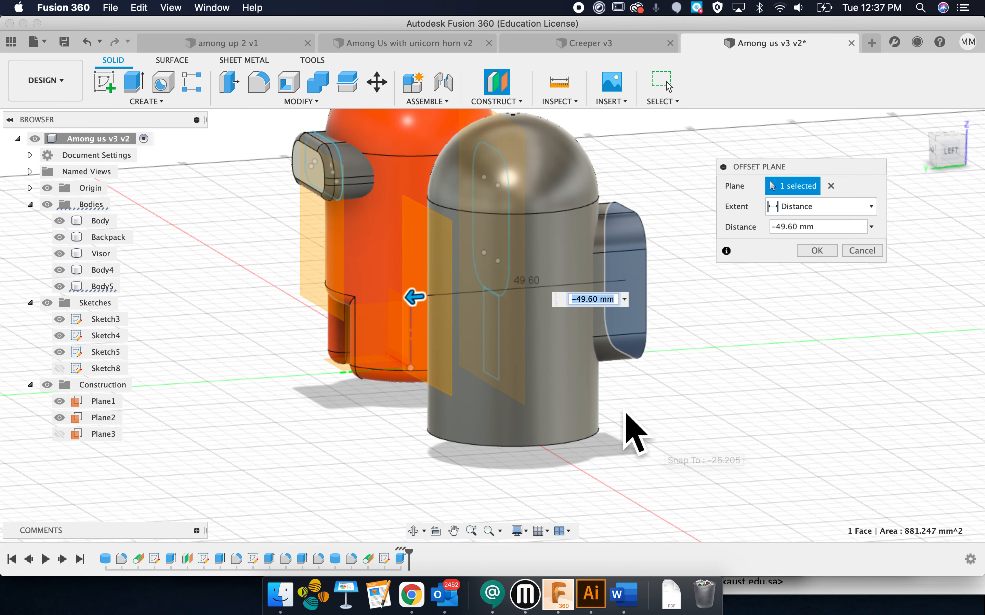
middle_click_drag(515, 362, 440, 334, "shift")
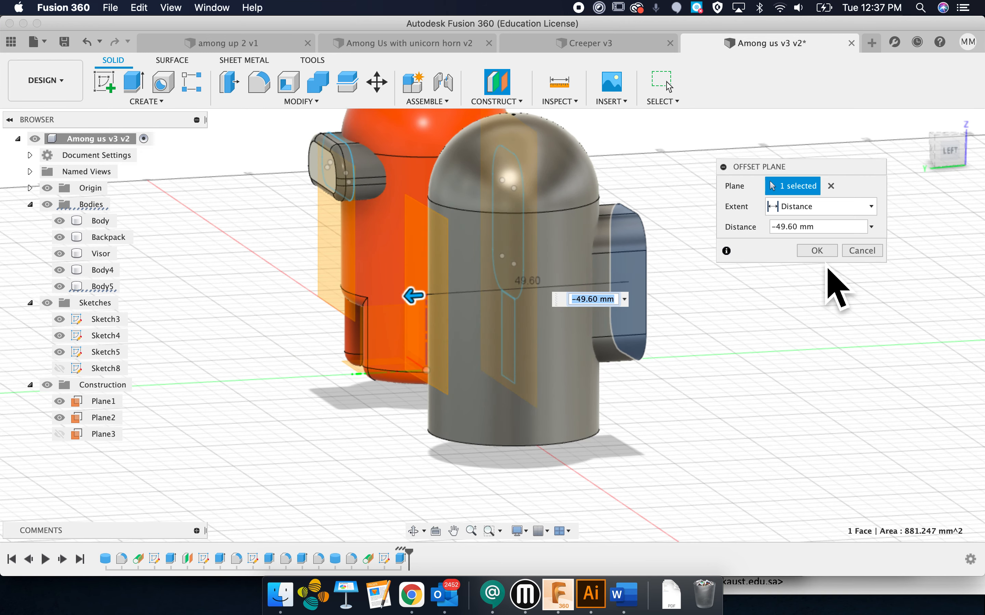
left_click(824, 252)
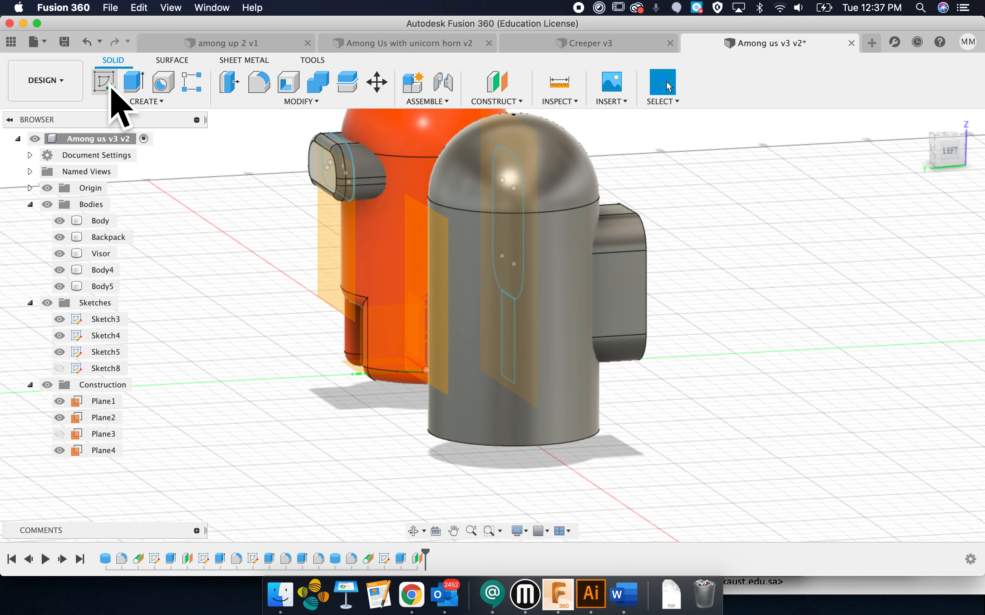
Sketch a horizontal visor rectangle about 23.3 mm wide and 12.6 mm tall on the new offset plane, near the dome's base.
left_click(434, 254)
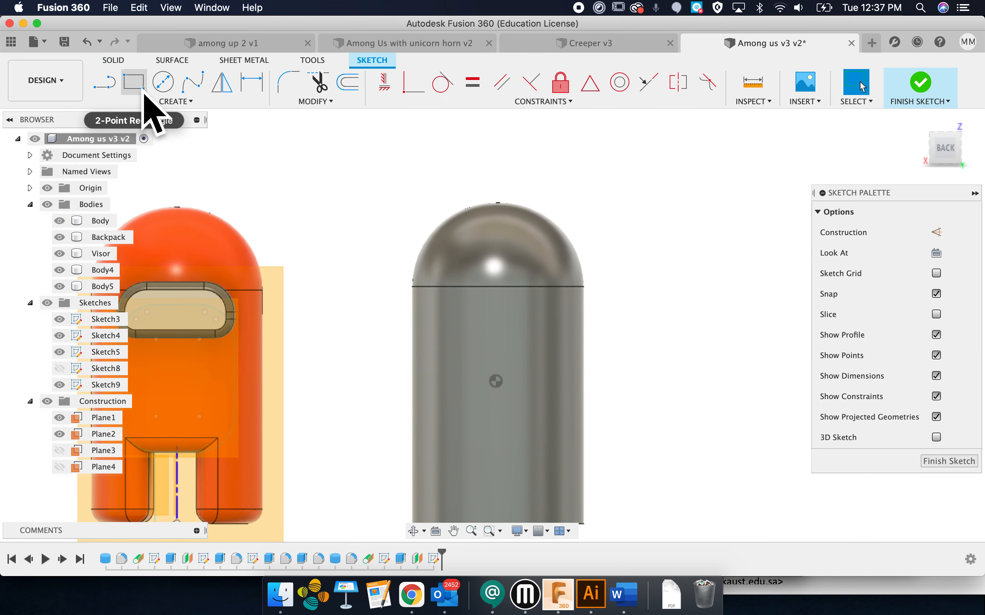
left_click(143, 90)
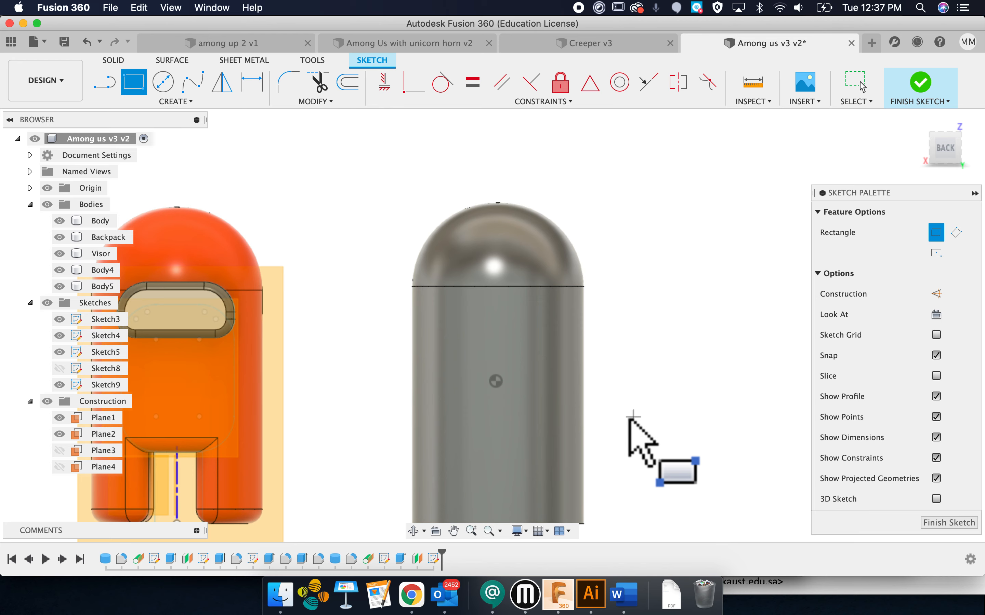
left_click(448, 281)
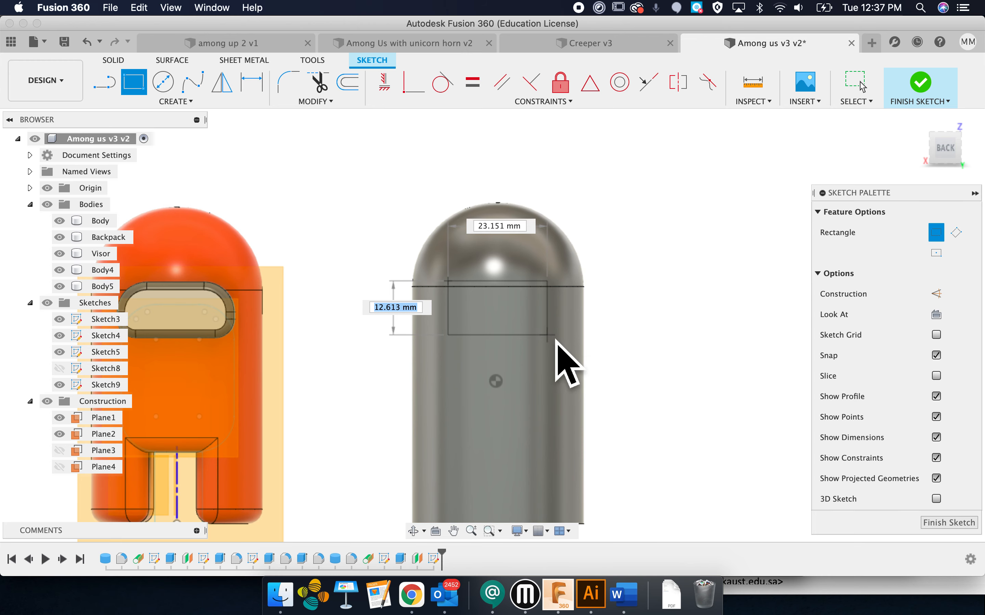
key("Tab")
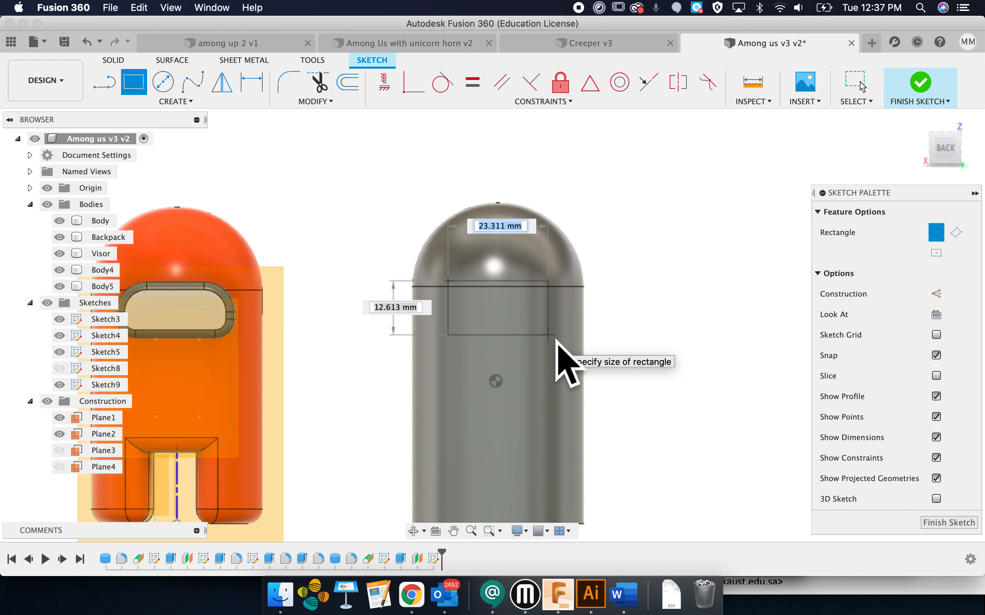
left_click(556, 341)
Try to round the visor rectangle's upper corners with sketch fillets, and undo the rounding.
left_click(300, 87)
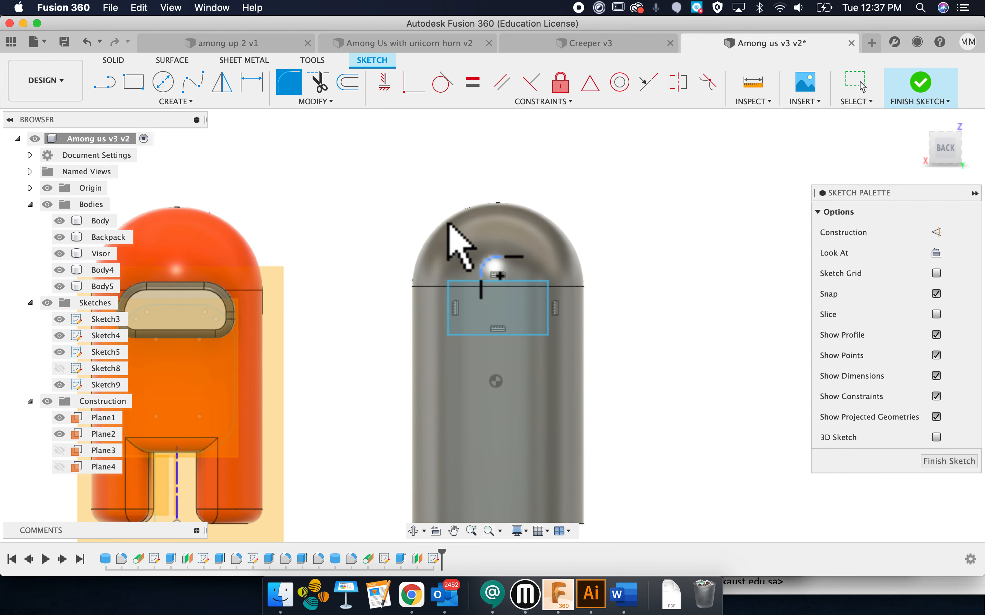
left_click(448, 281)
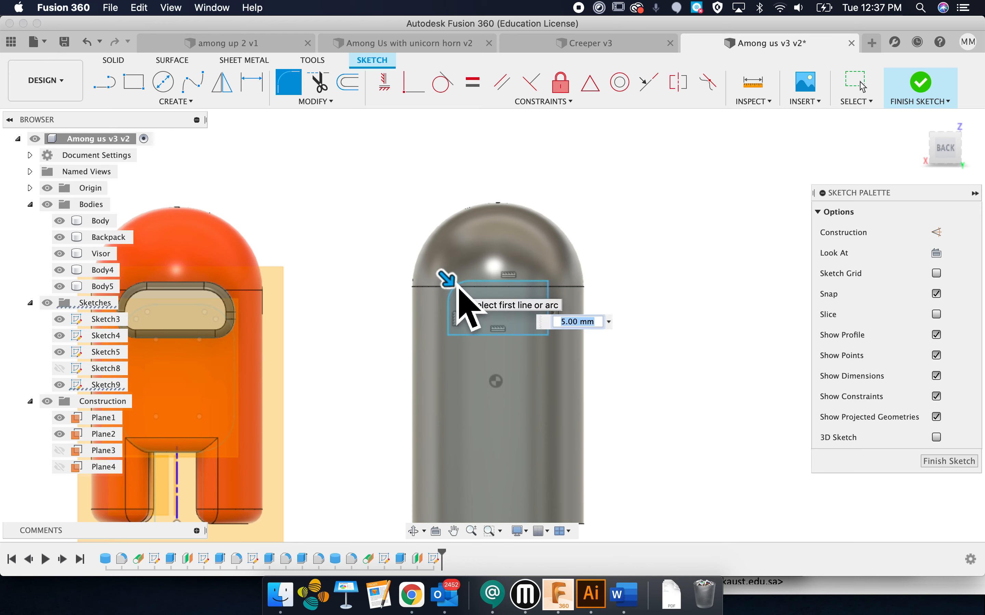
left_click(552, 294)
left_click_drag(550, 280, 552, 302)
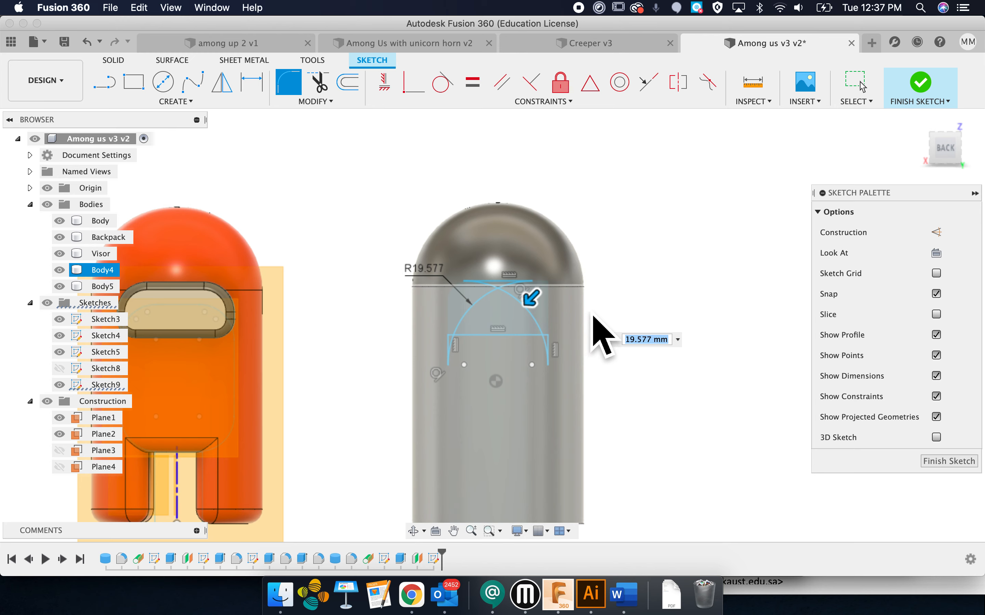
key("super+z")
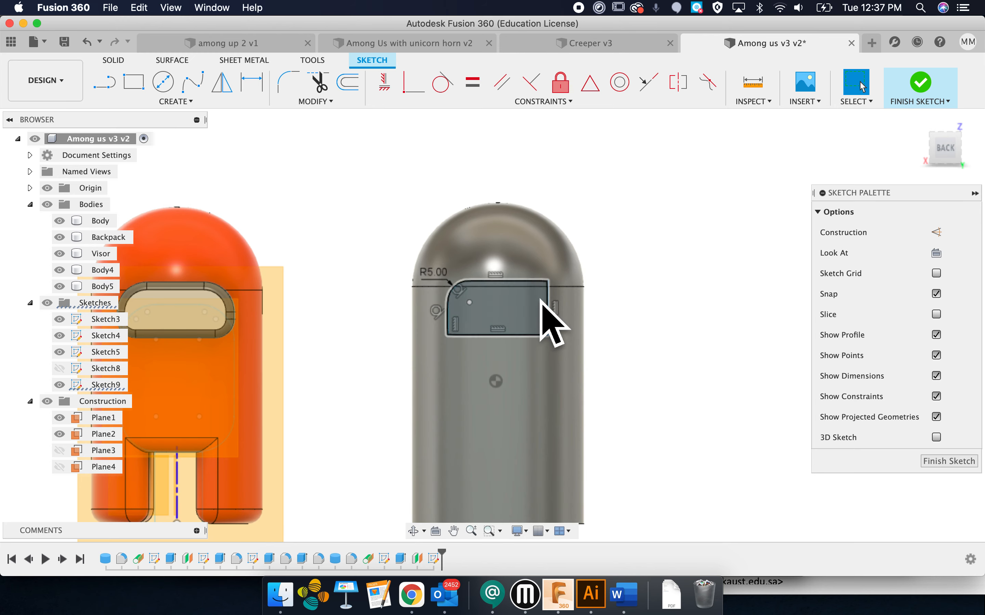
left_click(292, 86)
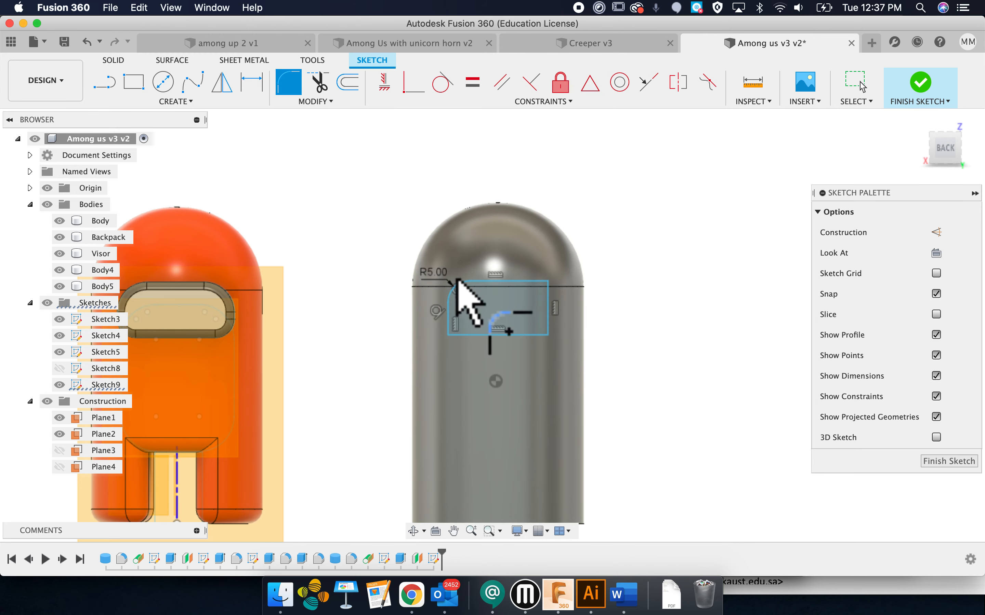
left_click(454, 290)
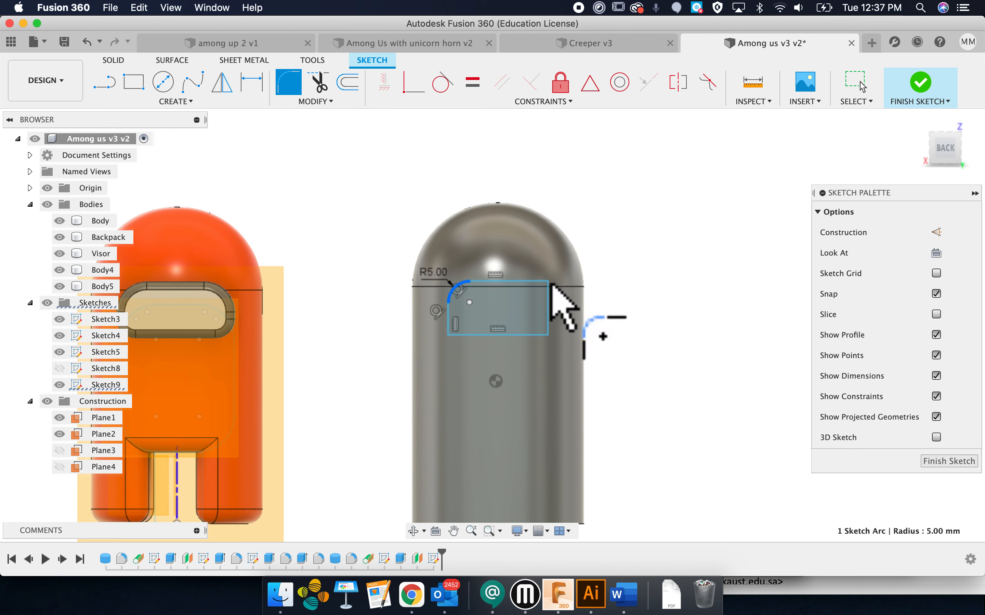
key("Escape")
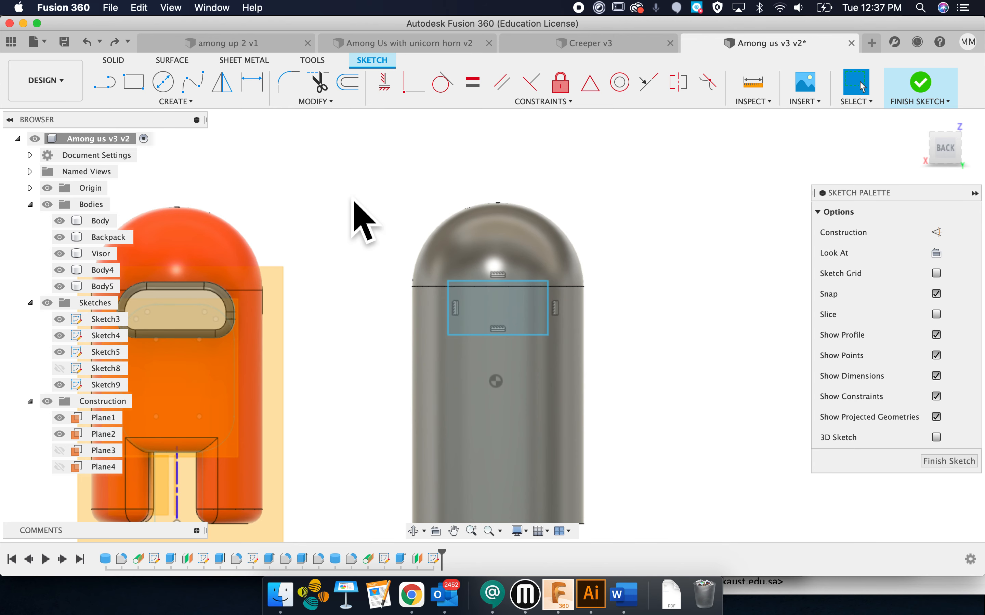
Round both upper corners of the visor rectangle with sketch fillets of about 8.8 mm radius.
left_click(291, 81)
left_click(448, 282)
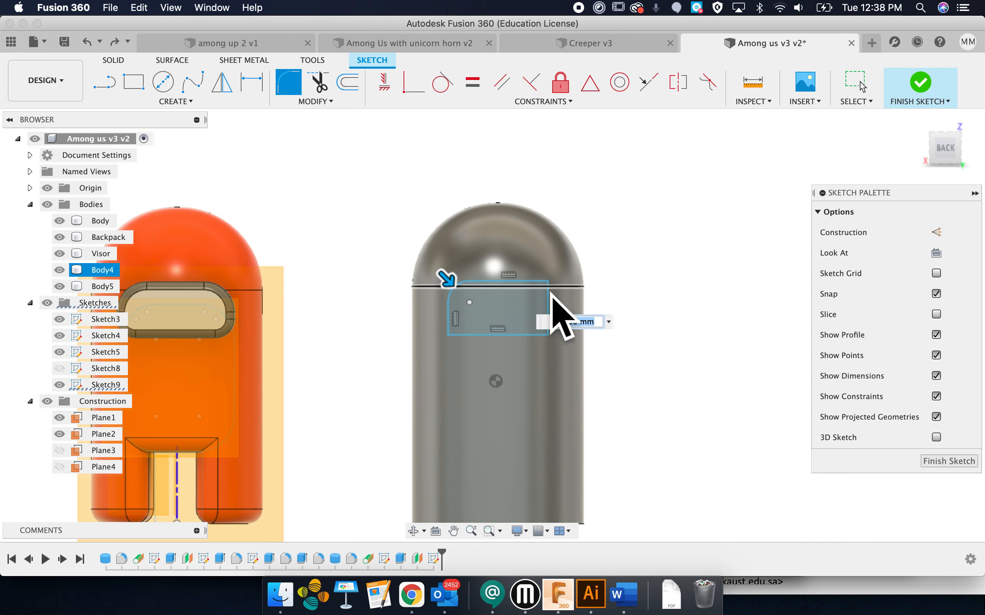
left_click_drag(557, 281, 578, 321)
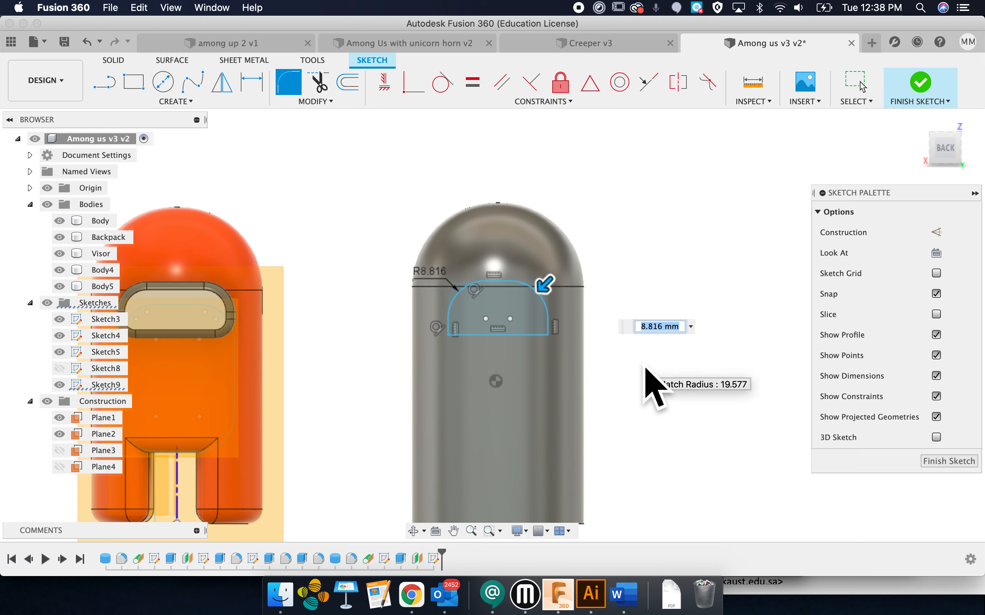
key("Return")
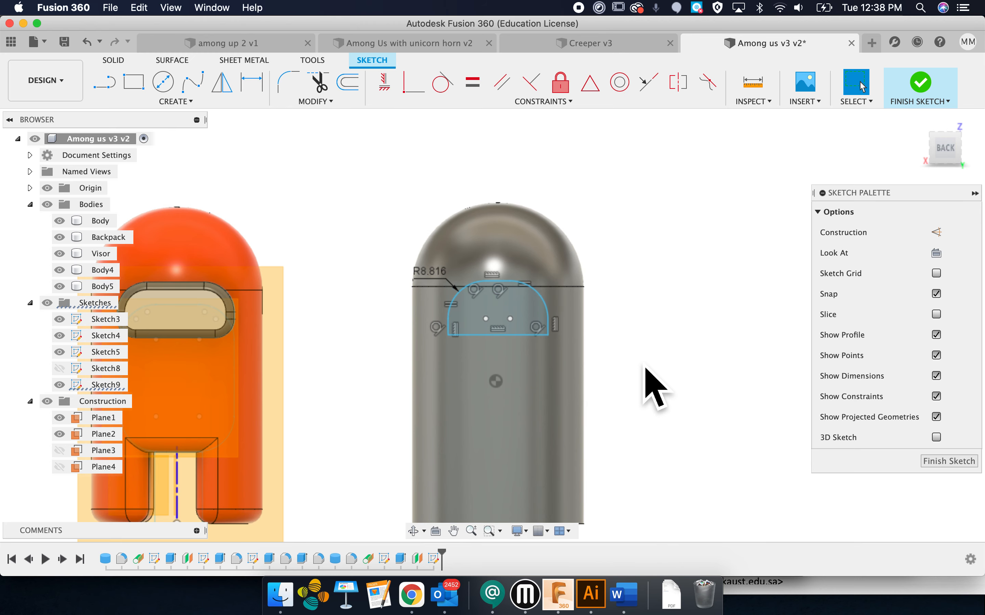
Round both lower corners of the visor rectangle with equal, smaller sketch fillets and finish the sketch.
left_click(298, 92)
left_click(449, 339)
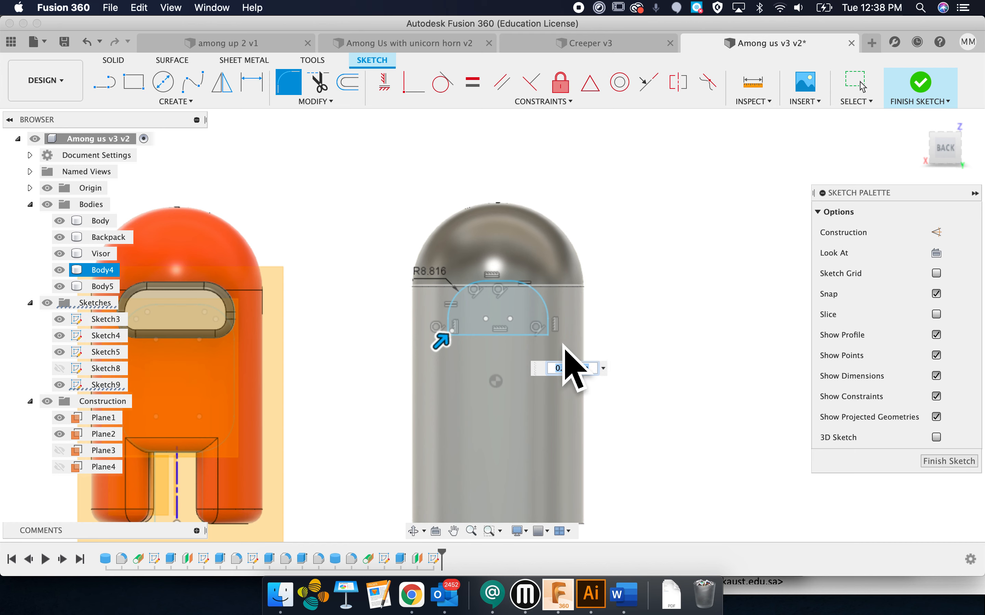
left_click(549, 337)
left_click_drag(563, 349, 584, 378)
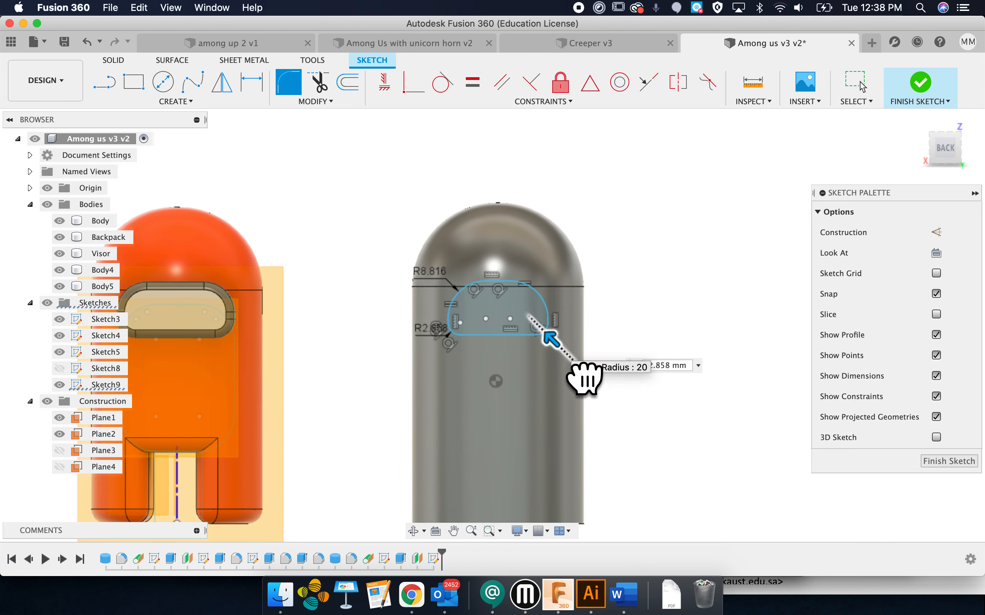
key("Return")
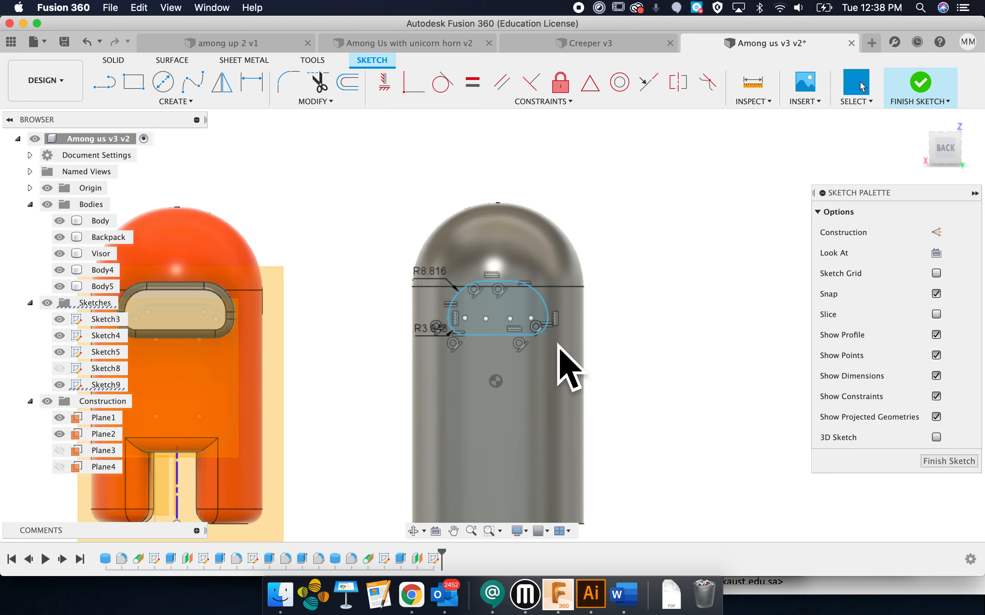
left_click(946, 464)
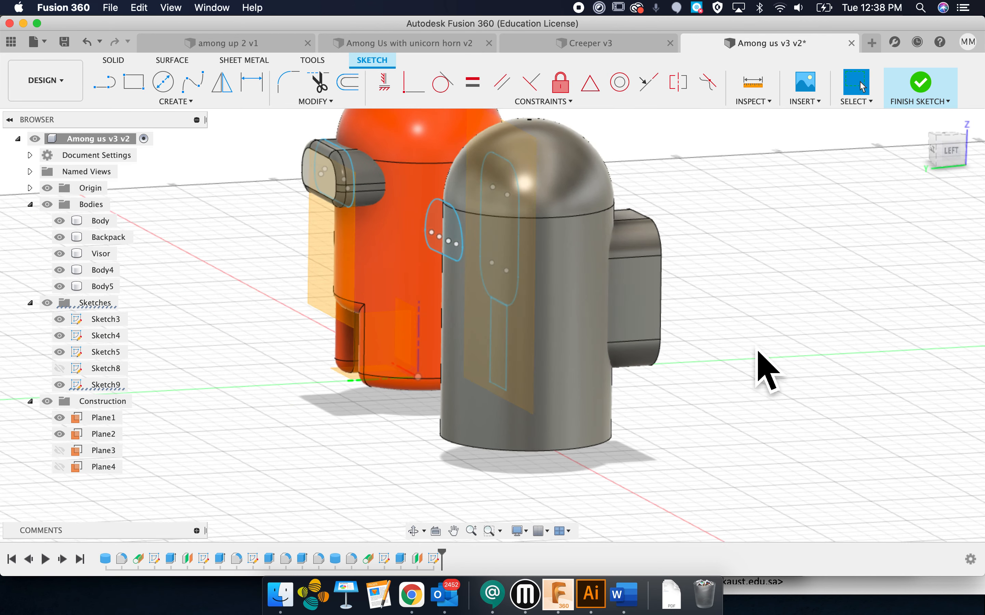
Extrude the visor profile on two sides as a new body, about 5.2 mm toward the gray body and 3.3 mm outward.
left_click(141, 86)
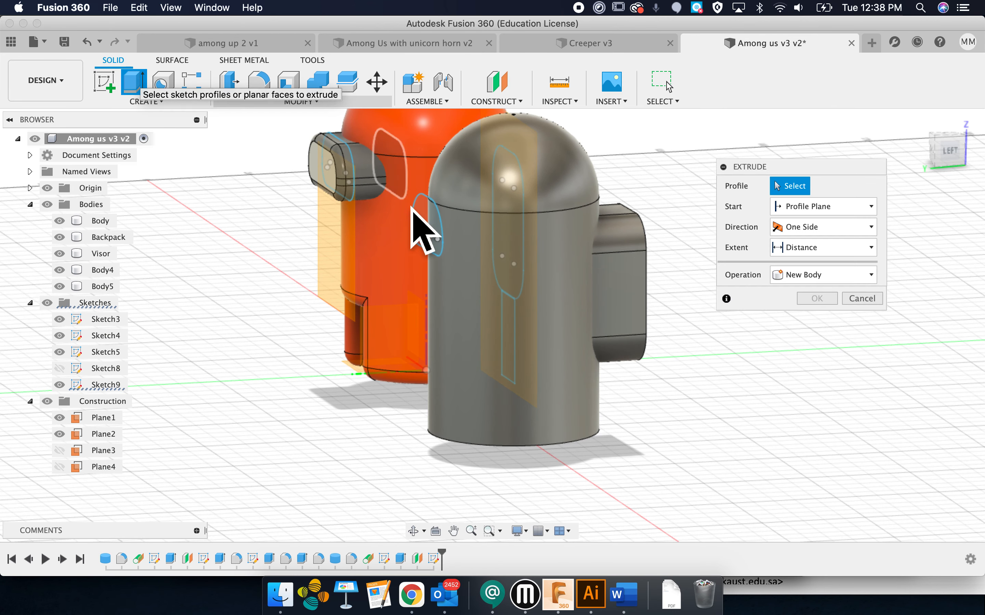
left_click(435, 241)
left_click_drag(474, 260, 504, 260)
left_click(828, 316)
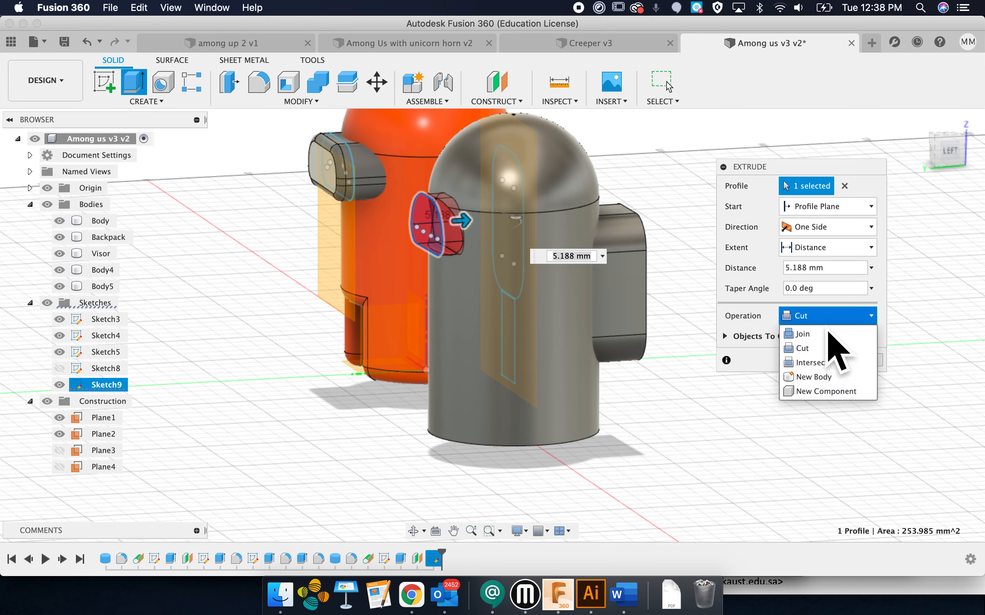
left_click(832, 377)
left_click(824, 231)
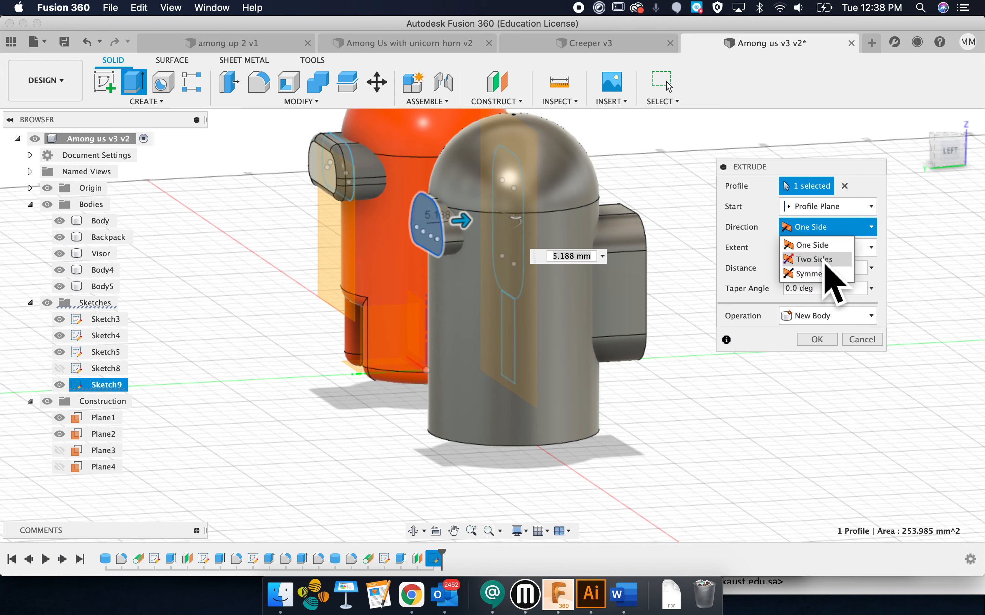
left_click(810, 259)
left_click_drag(416, 230, 411, 240)
key("Return")
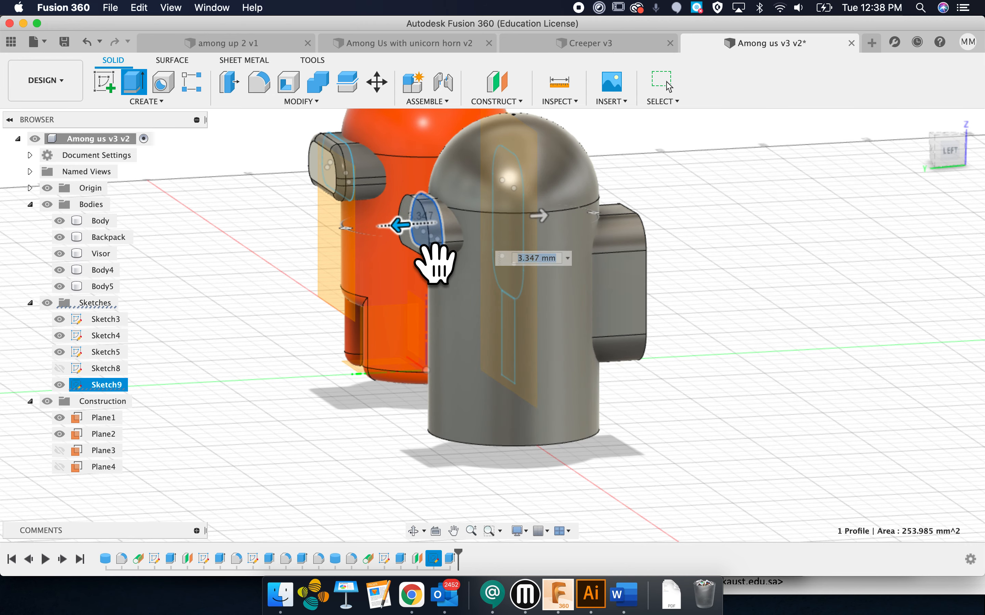
Show construction planes Plane3 and Plane4 and start a sketch on Plane3, the tangent plane on the gray body's backpack side.
scroll(774, 444, "left", 5, "shift")
scroll(773, 444, "right", 5, "shift")
scroll(773, 444, "right", 3, "shift")
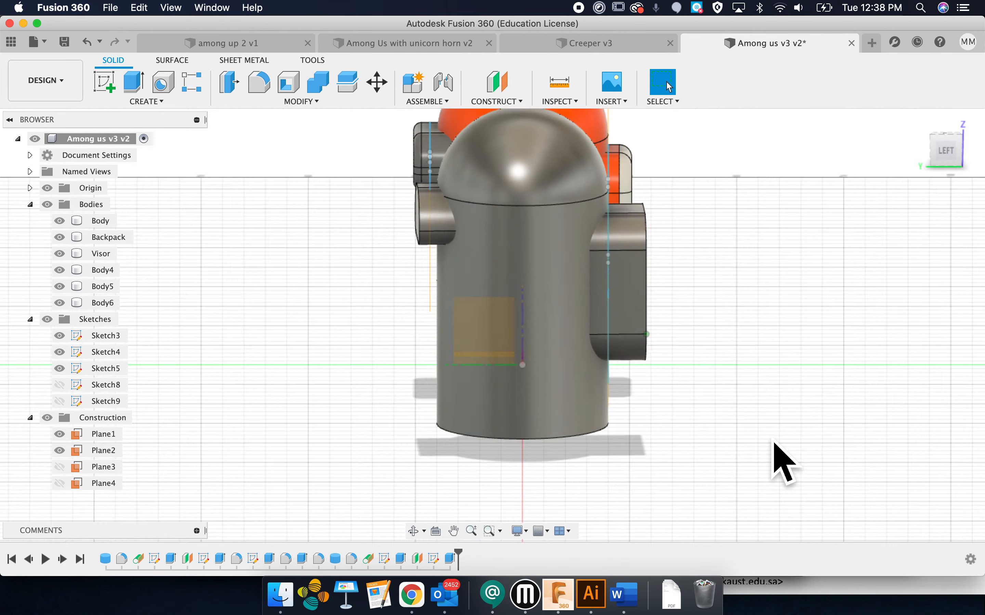
scroll(773, 444, "left", 5, "shift")
scroll(773, 444, "right", 10, "shift")
scroll(772, 438, "up", 1)
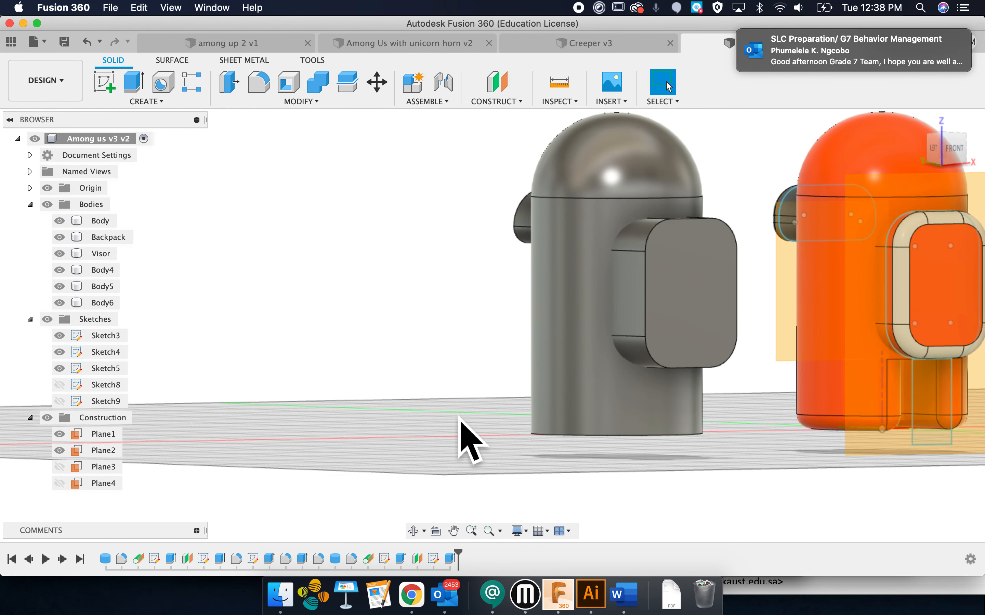
left_click(60, 466)
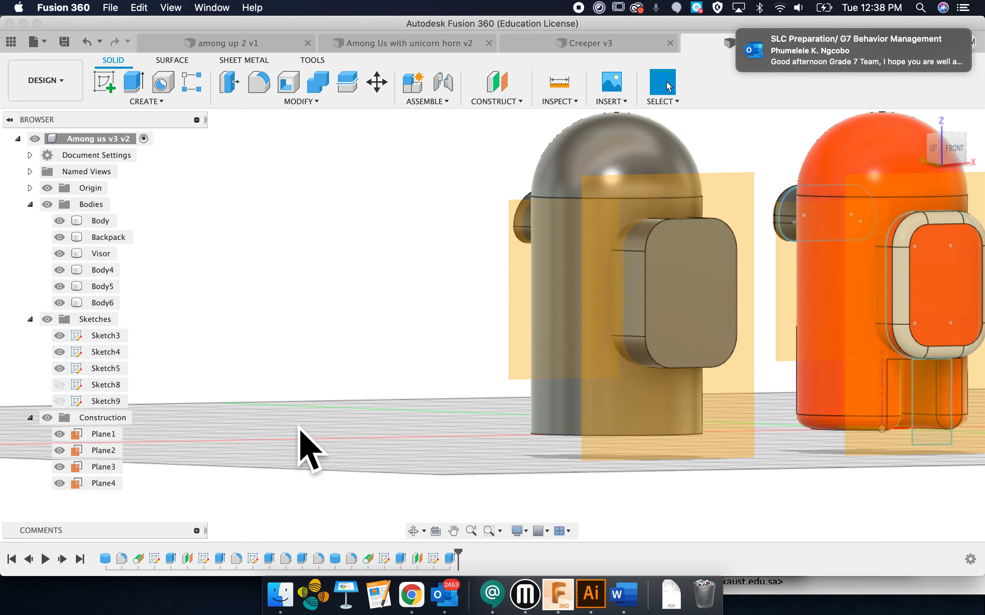
scroll(347, 429, "right", 5, "shift")
scroll(347, 429, "down", 4, "shift")
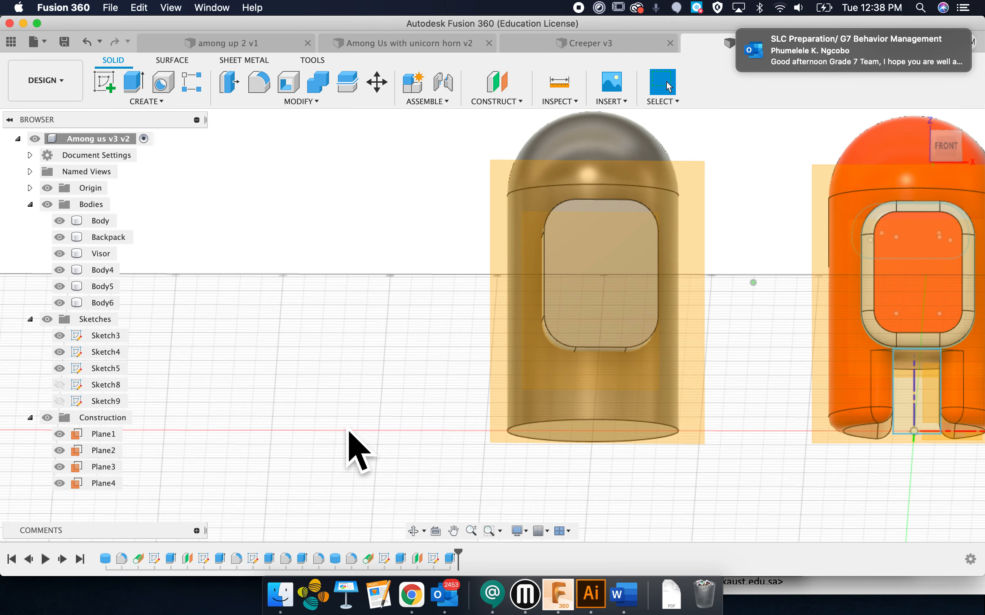
scroll(347, 429, "up", 3, "shift")
left_click(105, 83)
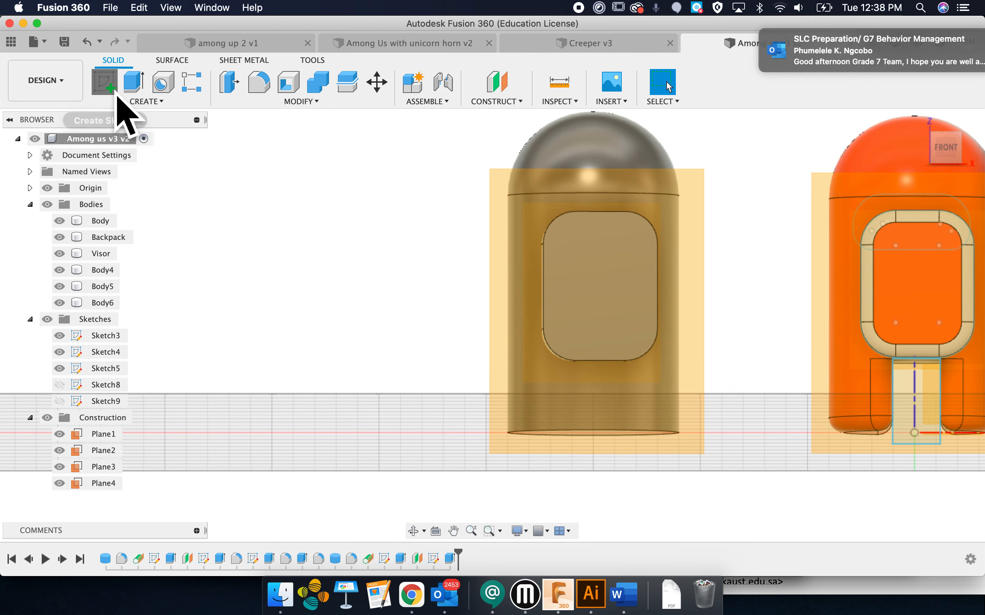
left_click(622, 431)
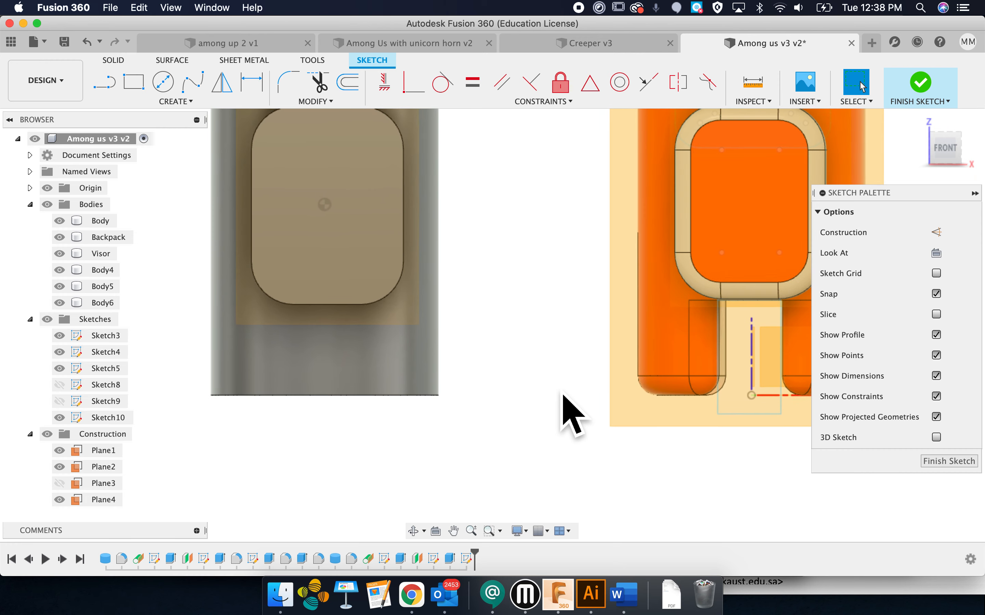
Sketch a rectangle 12 mm wide and 17 mm tall below the backpack, reaching past the body's base, widen it slightly, and finish the sketch.
left_click(135, 83)
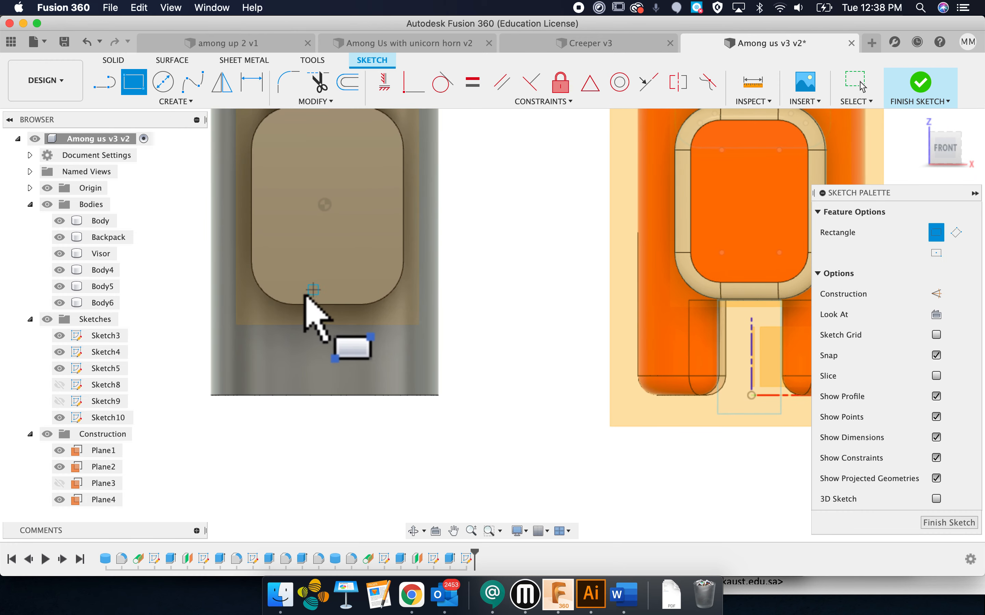
left_click(297, 314)
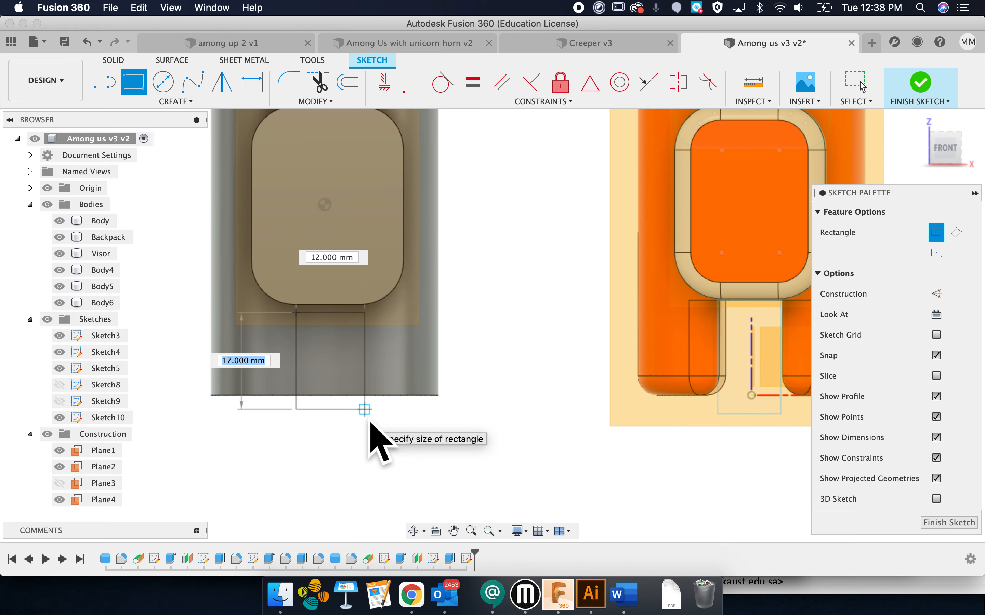
left_click(364, 409)
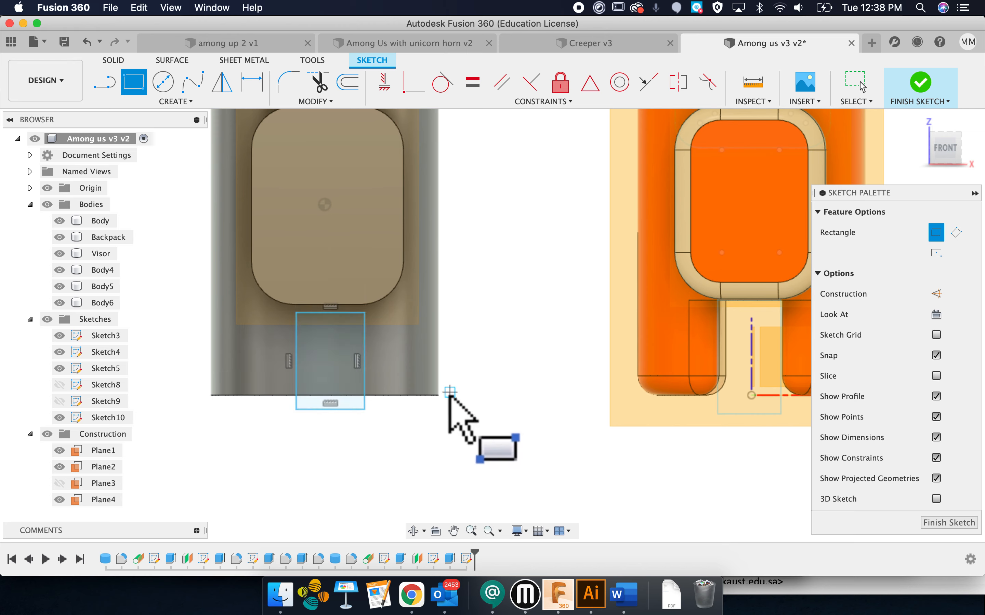
key("Escape")
left_click_drag(302, 359, 297, 359)
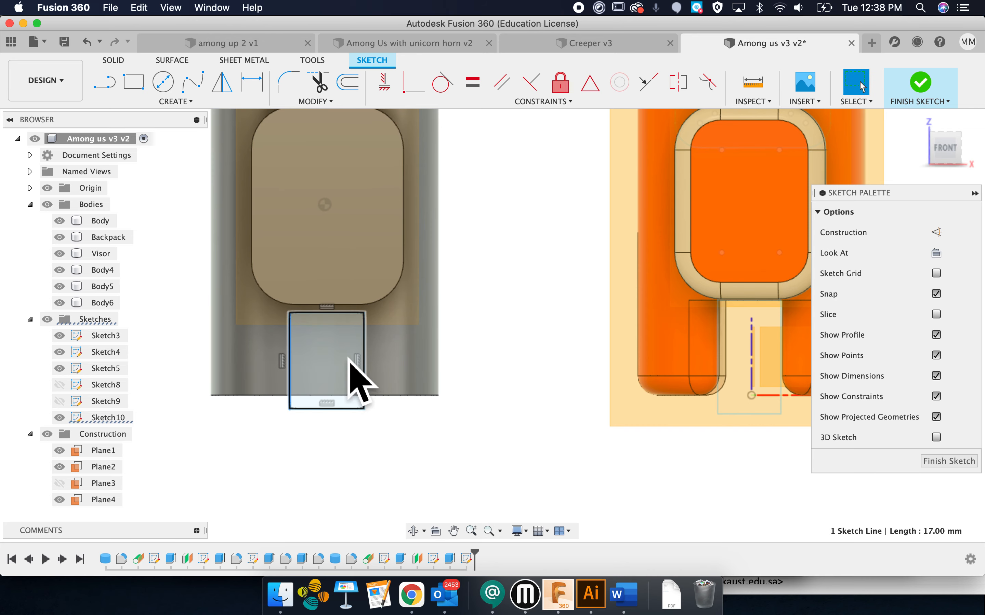
left_click(955, 464)
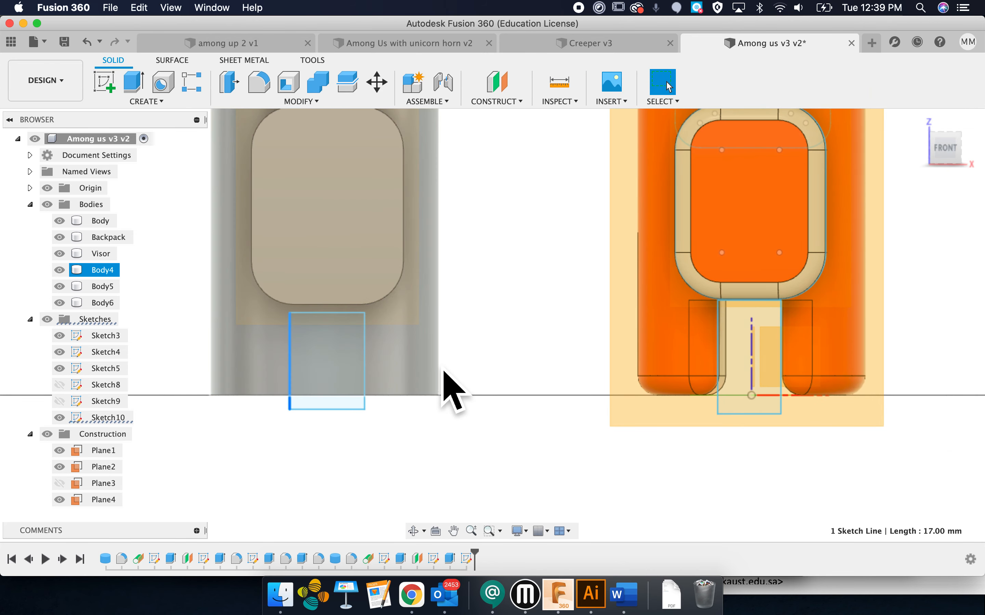
Extrude the leg-gap rectangle -47.233 mm as a cut through the gray body.
left_click(141, 91)
left_click(334, 392)
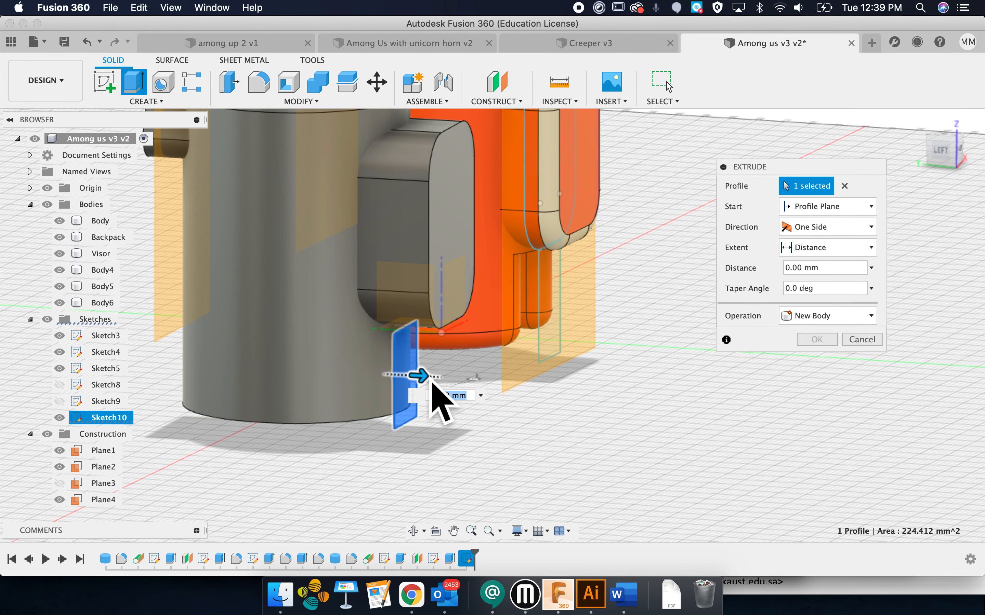
left_click_drag(432, 383, 202, 378)
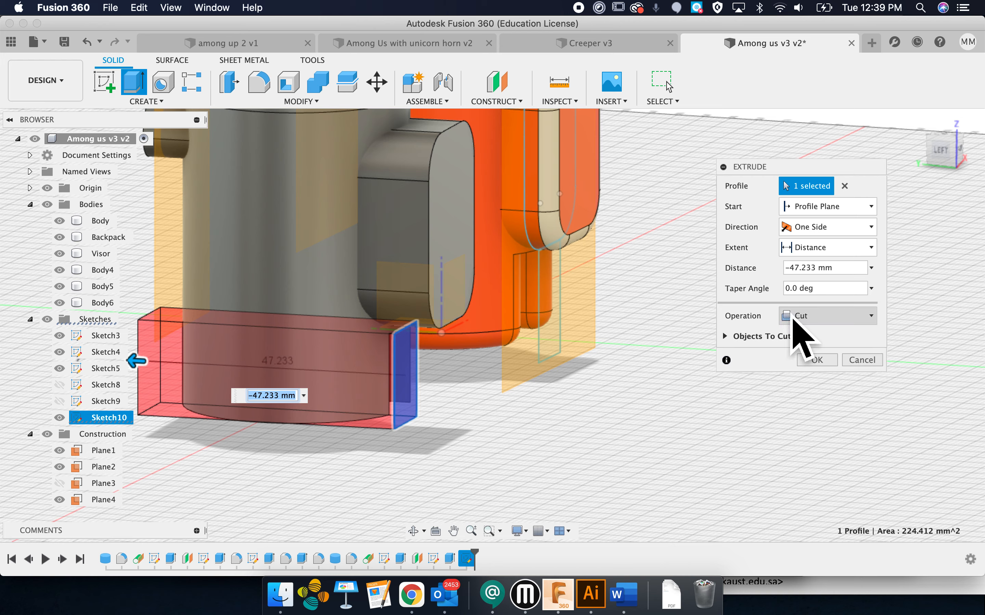
left_click(824, 361)
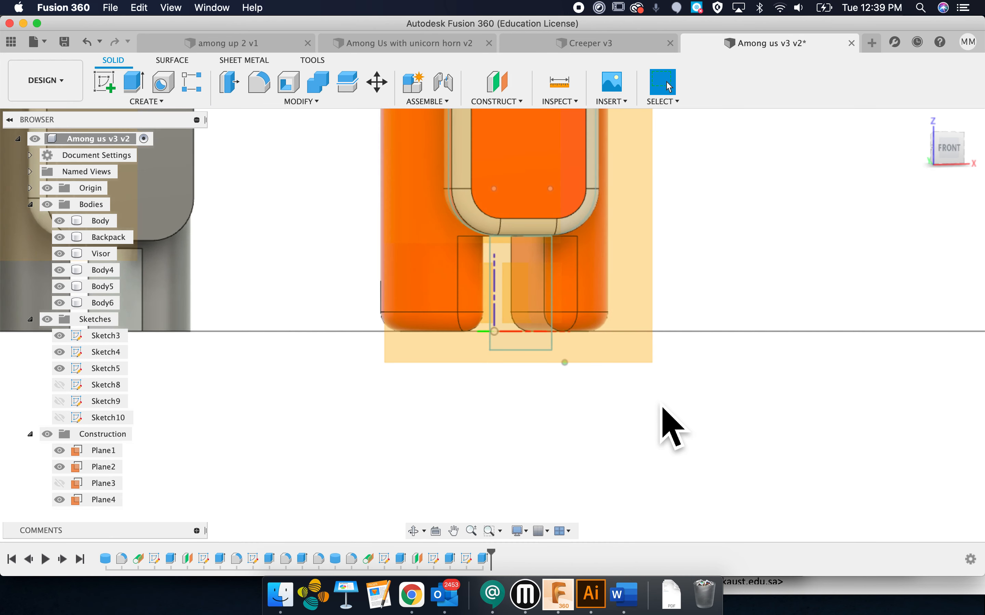
Start a fillet on the gray body, selecting the leg gap's three edges beneath the backpack and both legs' inner bottom edges.
scroll(662, 406, "left", 5, "shift")
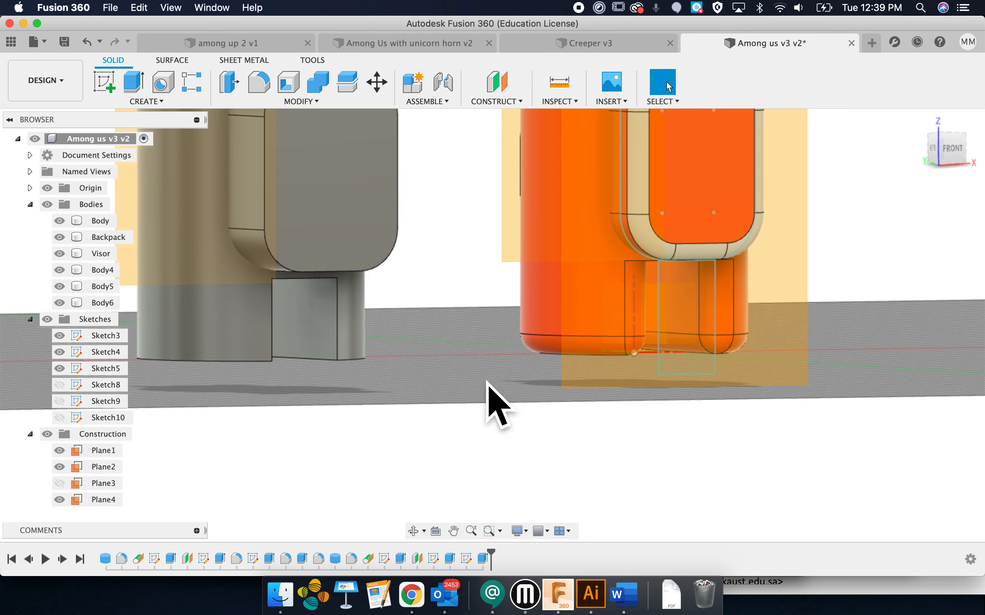
scroll(486, 381, "right", 5, "shift")
scroll(487, 381, "left", 5)
scroll(486, 381, "down", 3)
scroll(464, 362, "down", 5, "shift")
scroll(464, 362, "up", 3, "shift")
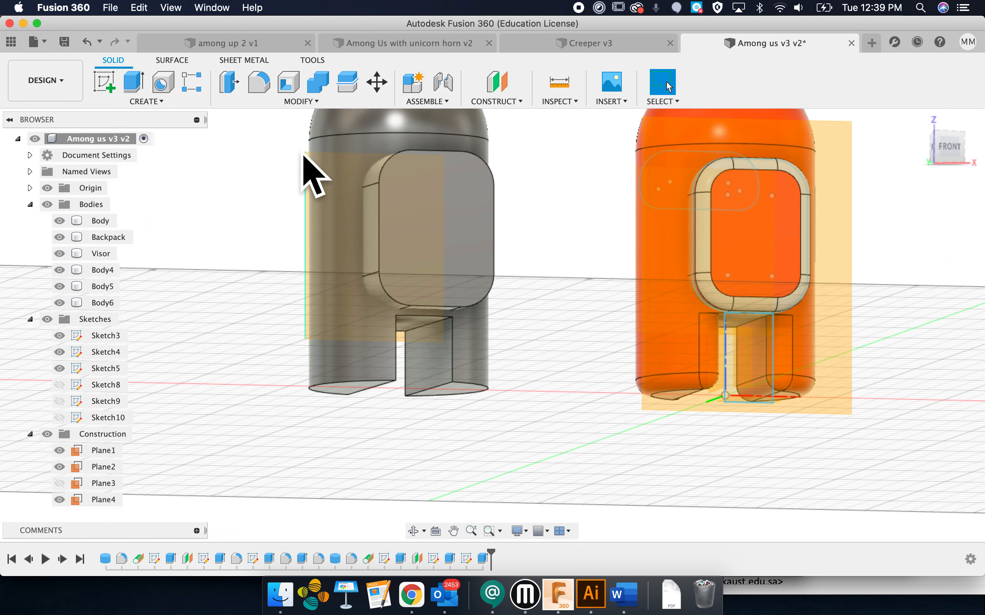
left_click(269, 94)
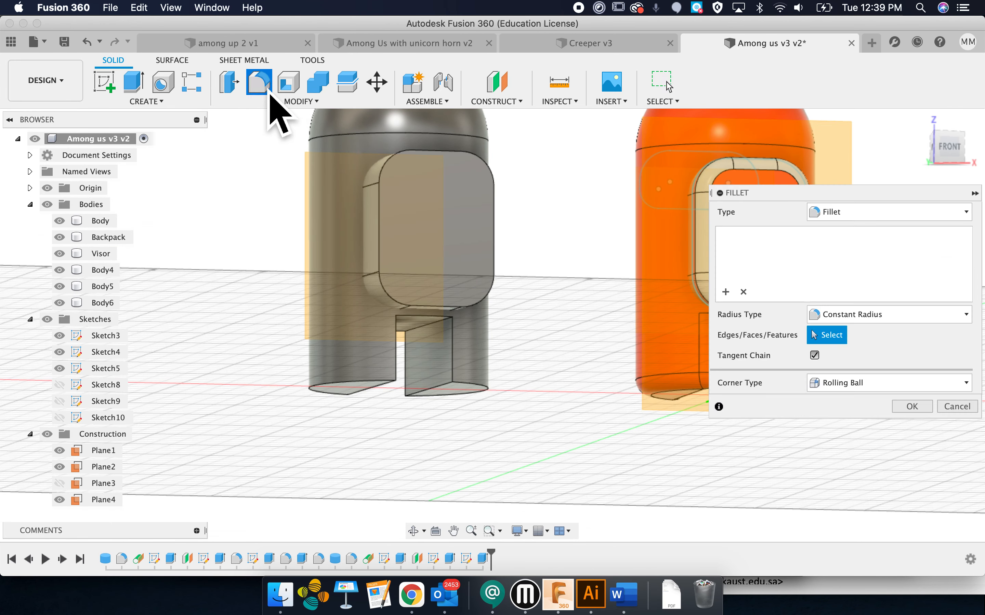
left_click(437, 319)
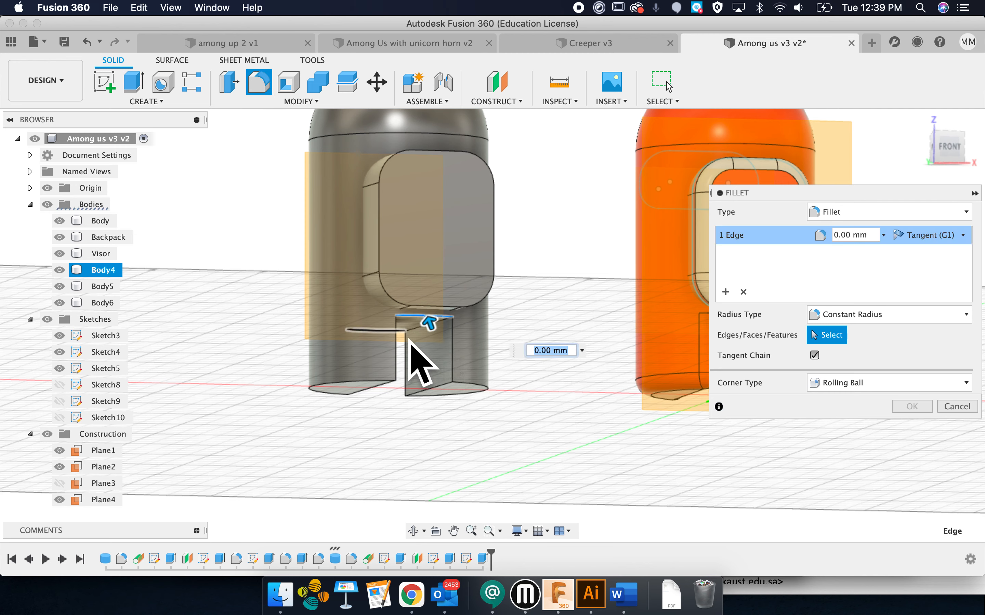
left_click(406, 344)
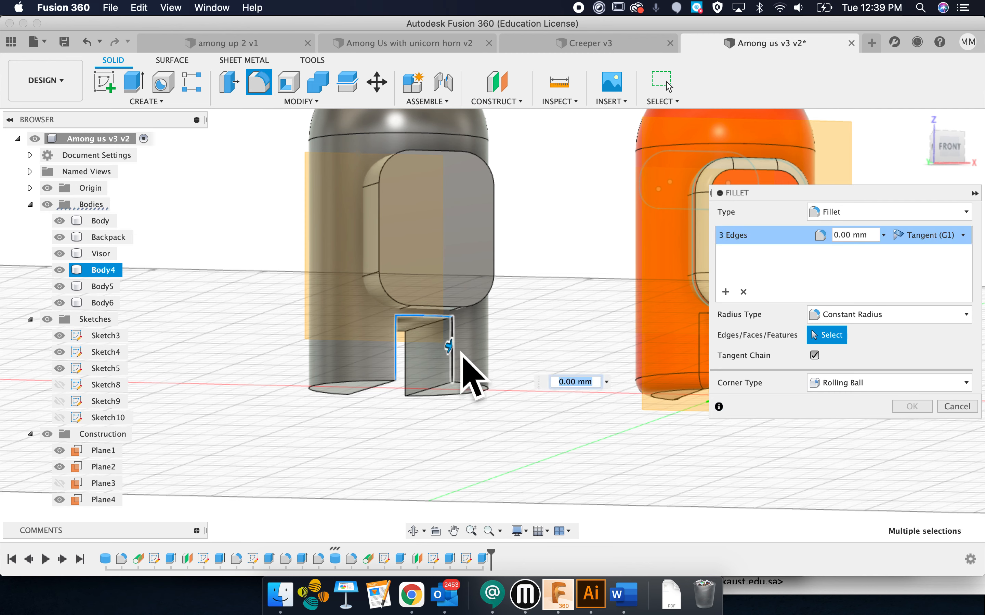
middle_click_drag(430, 408, 405, 403, "shift")
left_click(346, 405)
scroll(399, 427, "right", 5, "shift")
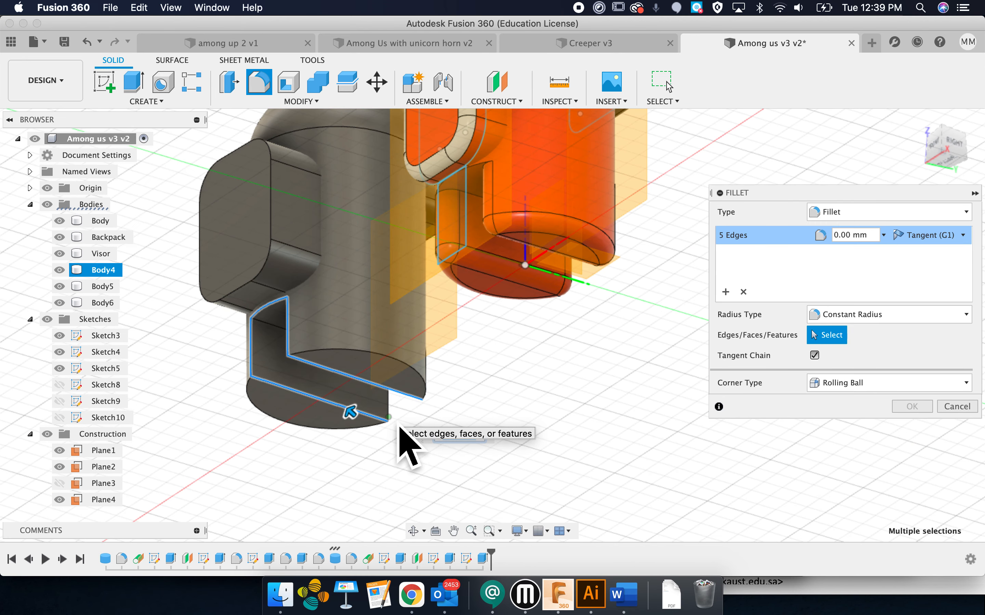
scroll(460, 434, "left", 5, "shift")
left_click(460, 434)
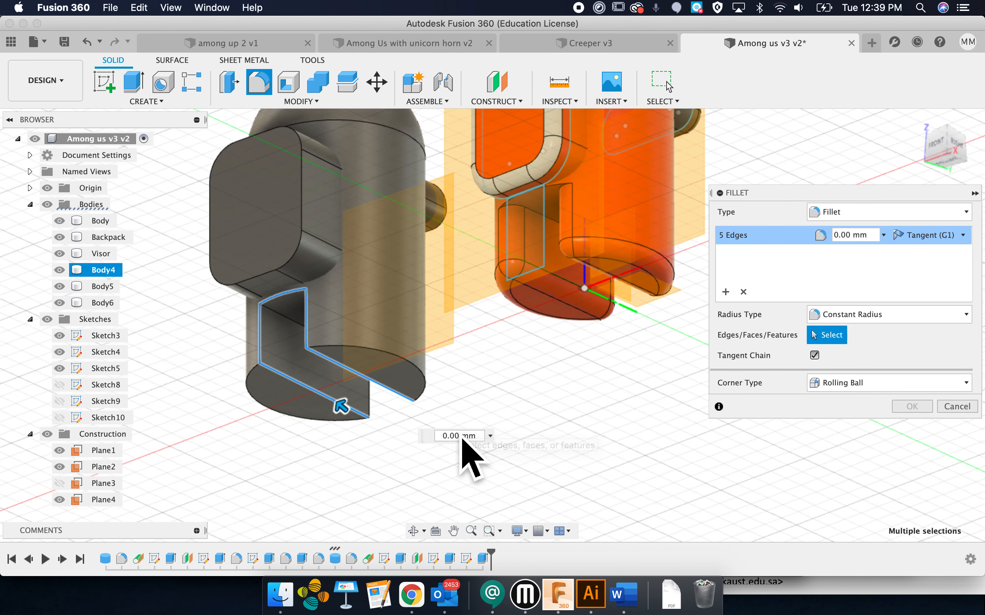
scroll(468, 405, "left", 10, "shift")
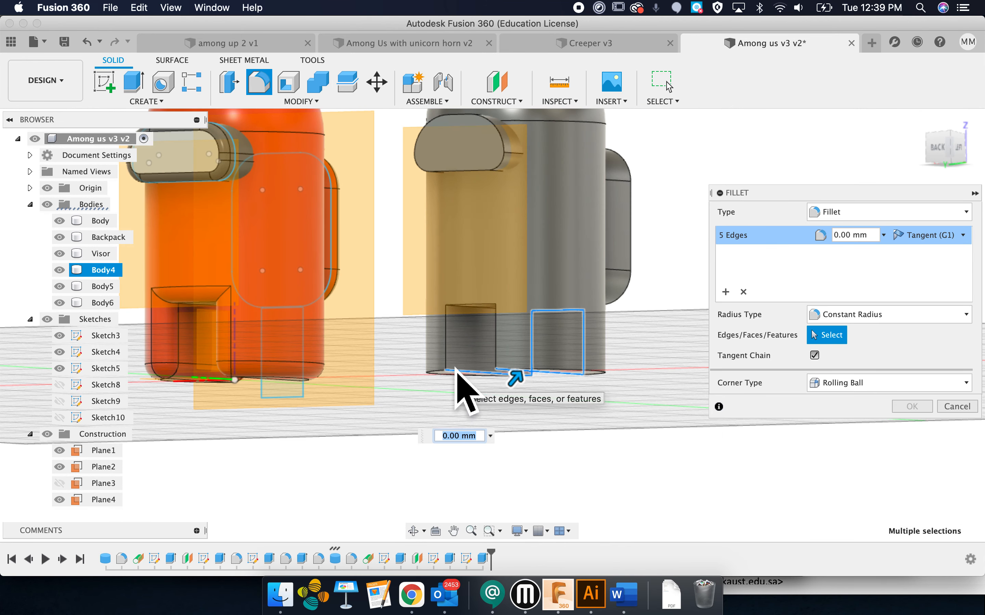
left_click(482, 310)
left_click(503, 339)
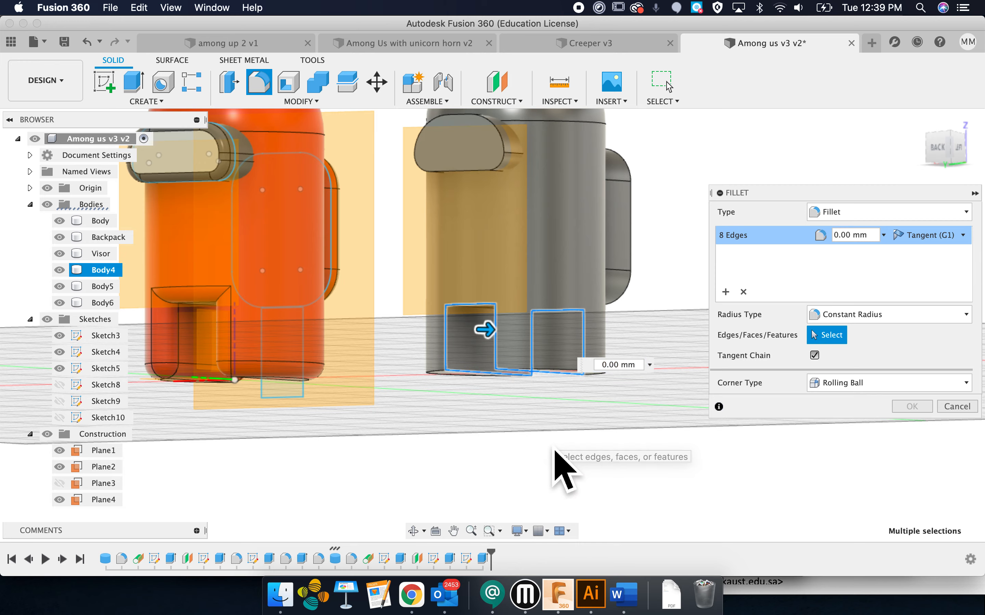
scroll(588, 412, "right", 10, "shift")
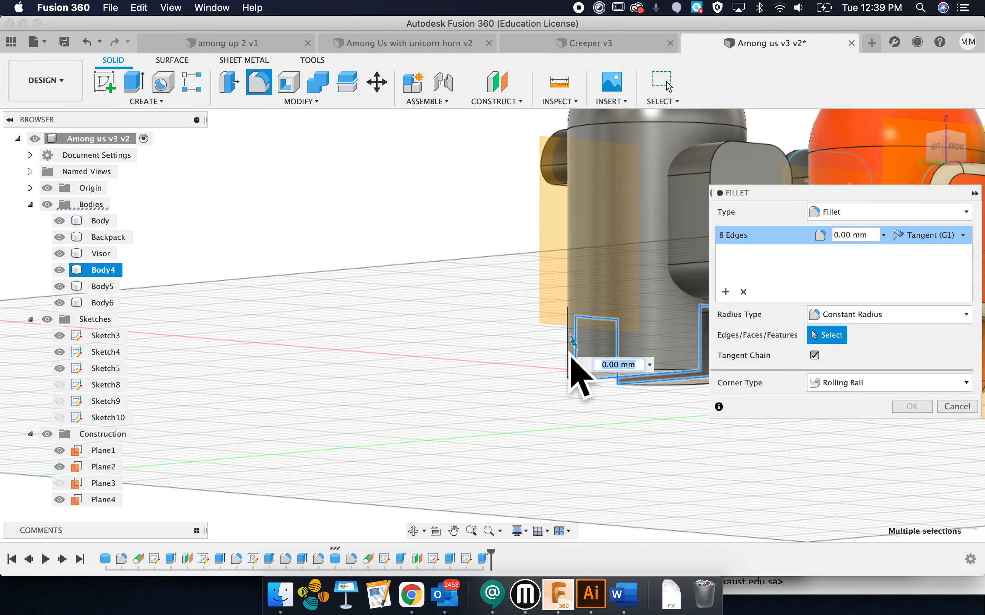
scroll(571, 355, "up", 4)
scroll(582, 232, "right", 6, "shift")
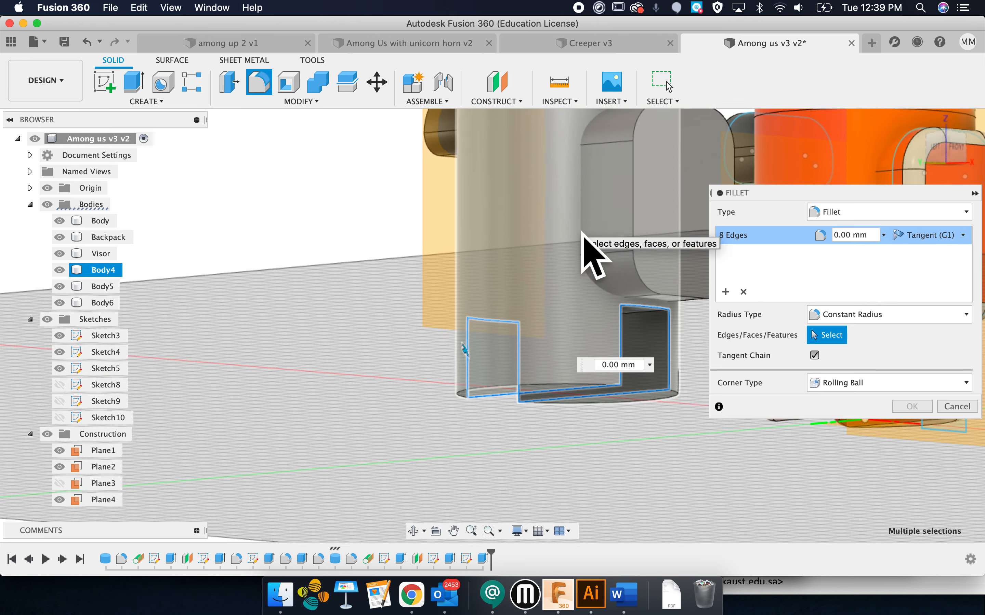
scroll(520, 387, "left", 10, "shift")
scroll(521, 391, "left", 3, "shift")
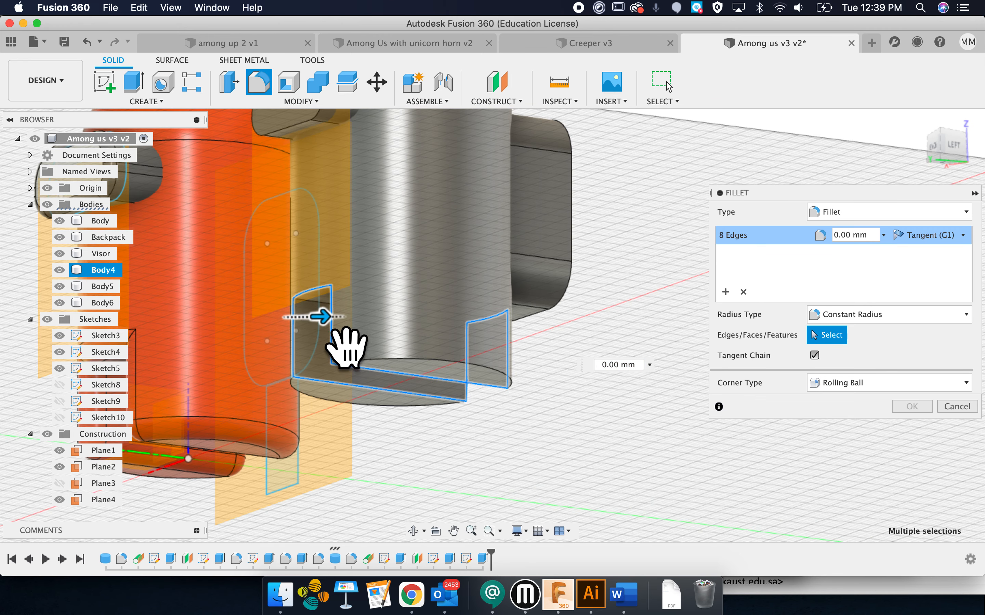
left_click_drag(345, 352, 368, 355)
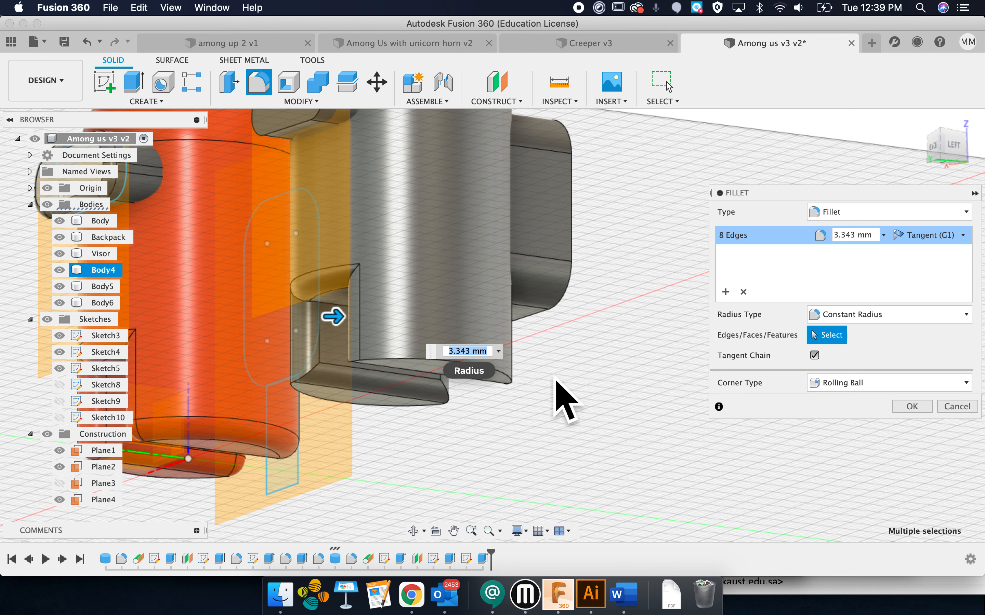
type("20")
key("Return")
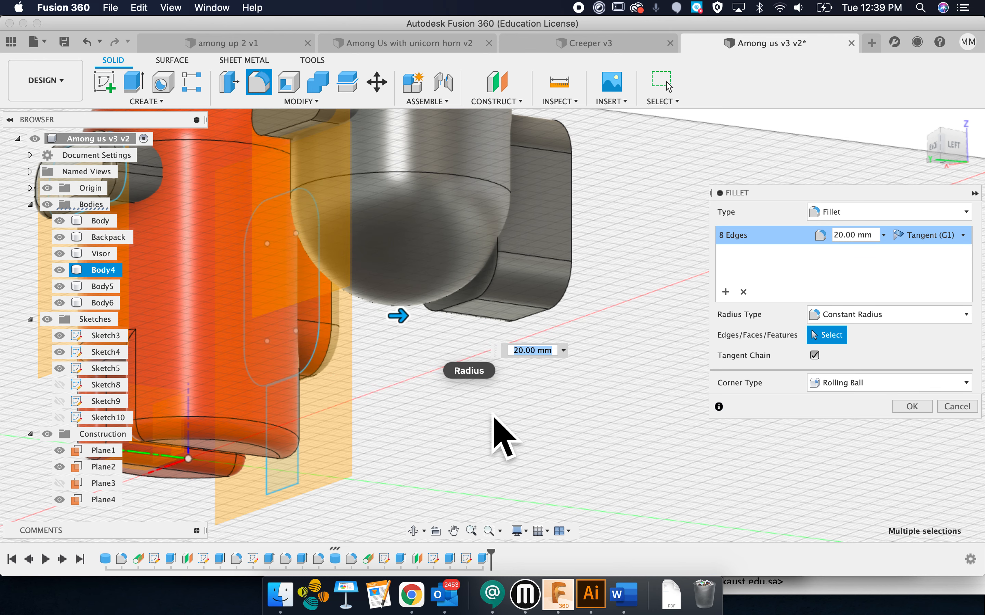
key("Escape")
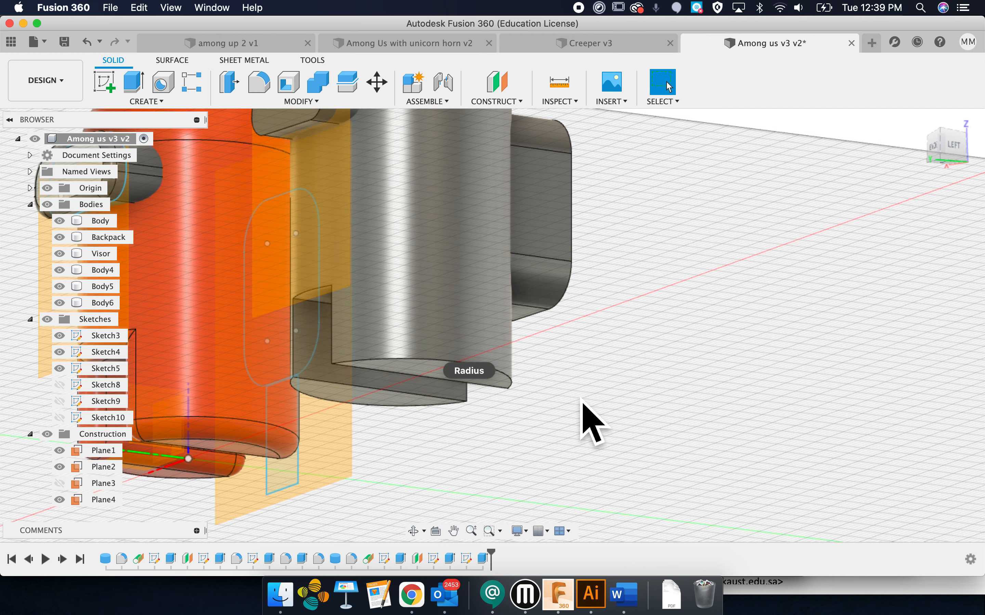
left_click_drag(573, 394, 296, 141)
left_click(666, 294)
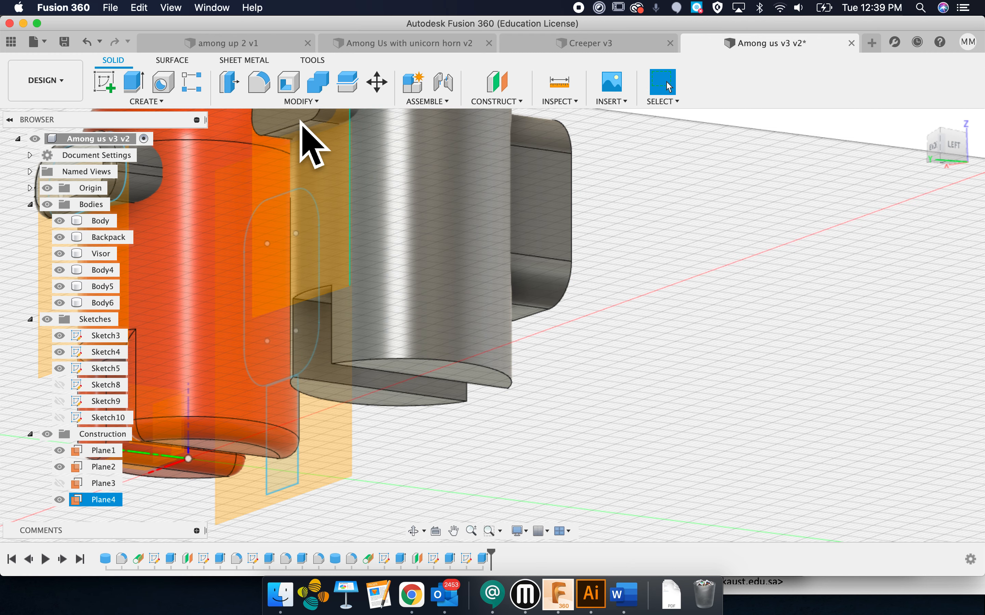
Start a fillet on the gray body, selecting the leg gap's edges on both sides and the bottom edges of both legs.
left_click(261, 83)
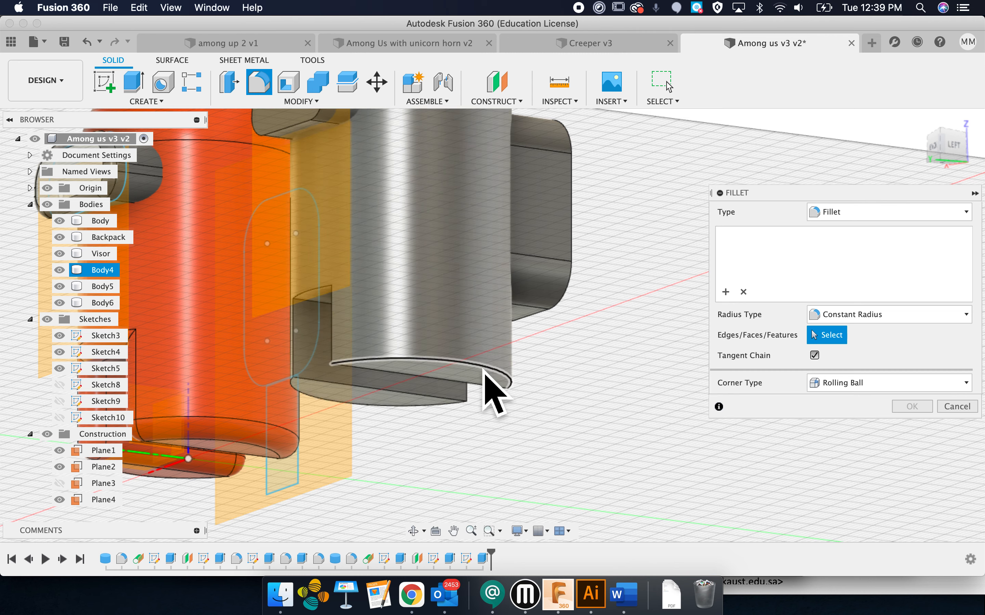
left_click(467, 381)
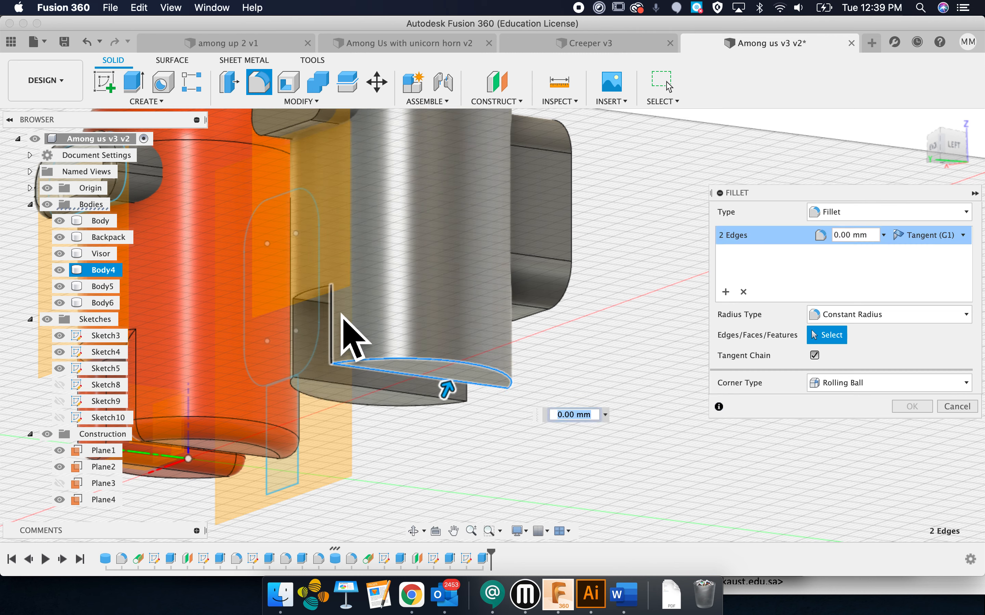
left_click(339, 316)
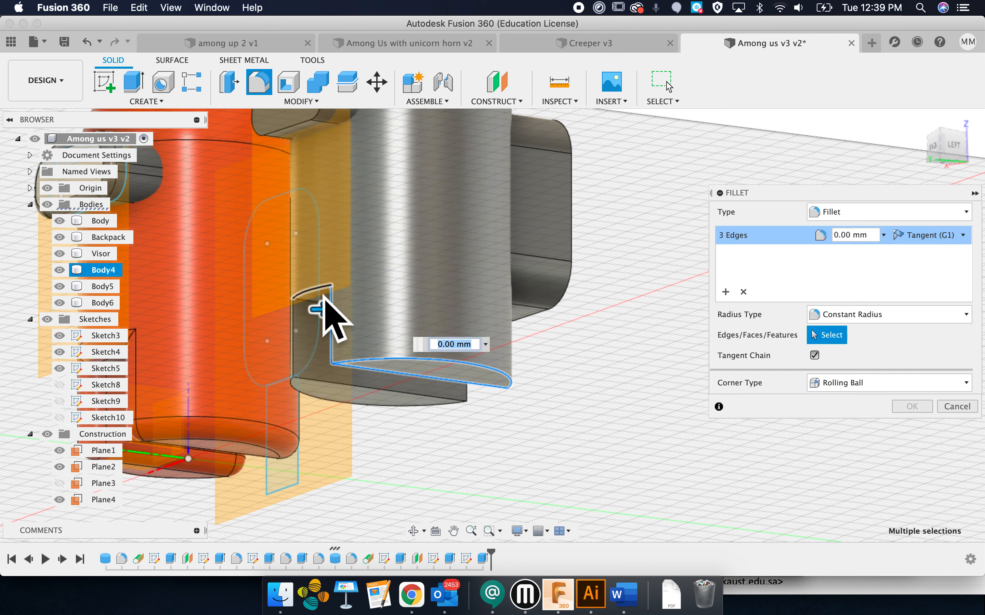
left_click(300, 349)
left_click(341, 401)
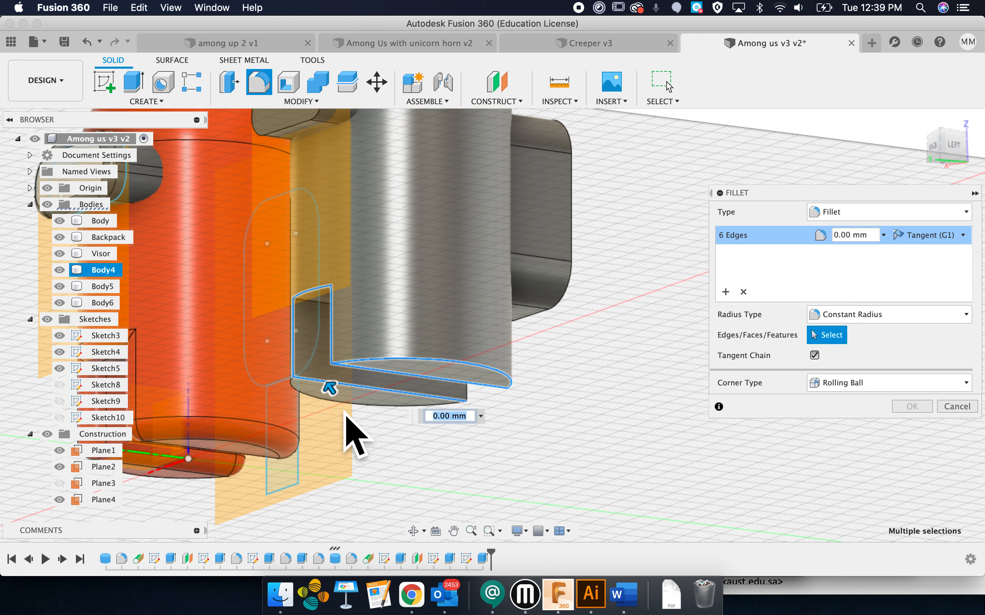
left_click(350, 408)
scroll(447, 409, "right", 10, "shift")
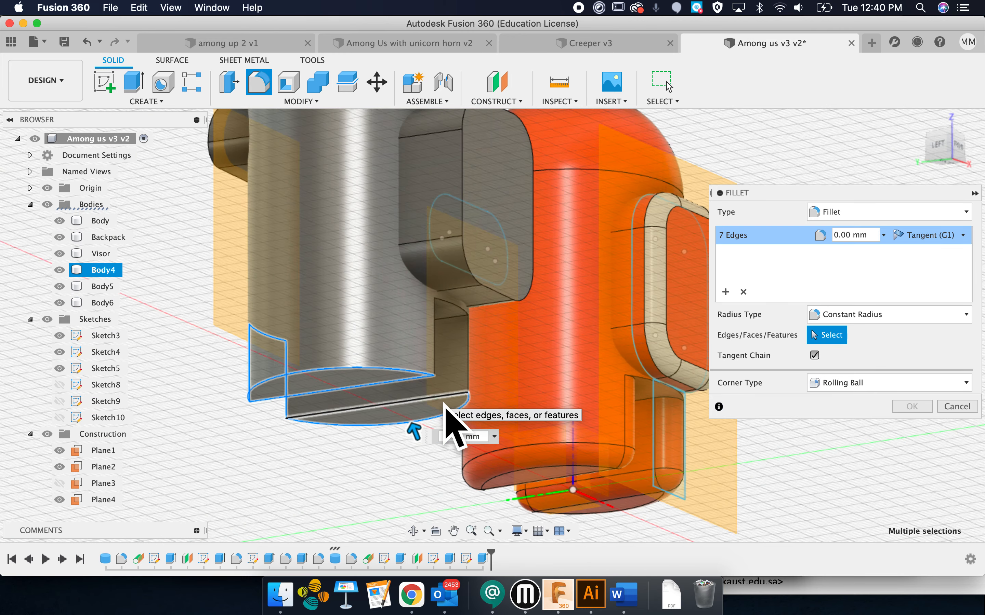
left_click(400, 338)
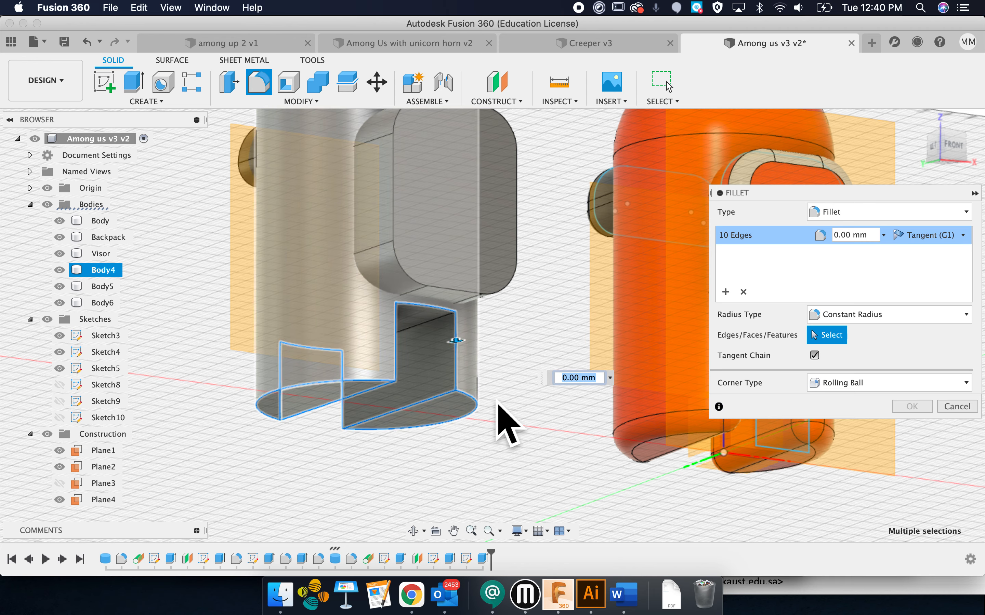
Set the fillet radius for the gray body's leg edges to 2.25 mm and apply the fillet.
left_click_drag(491, 382, 492, 385)
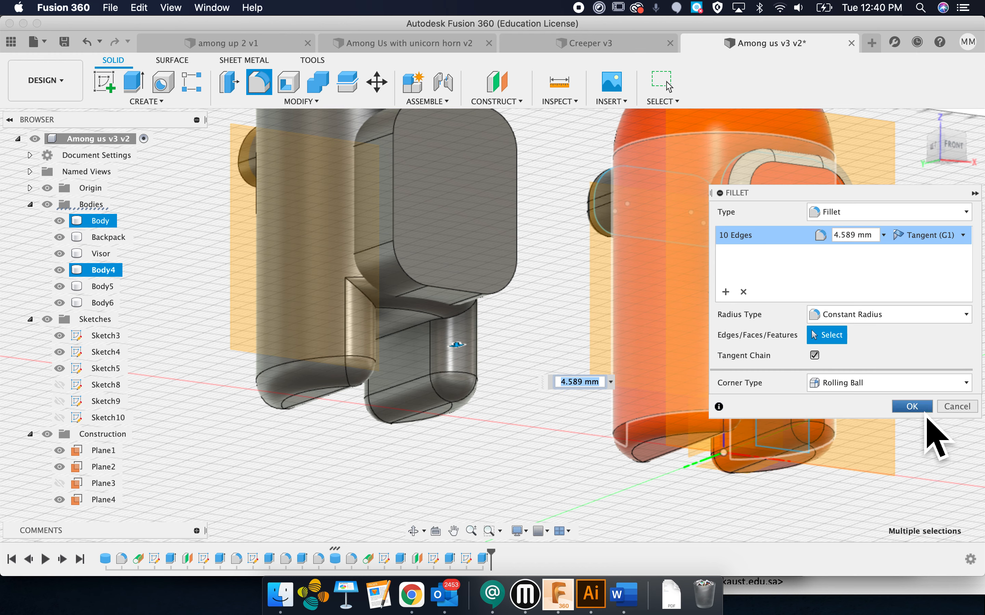
left_click_drag(488, 384, 490, 383)
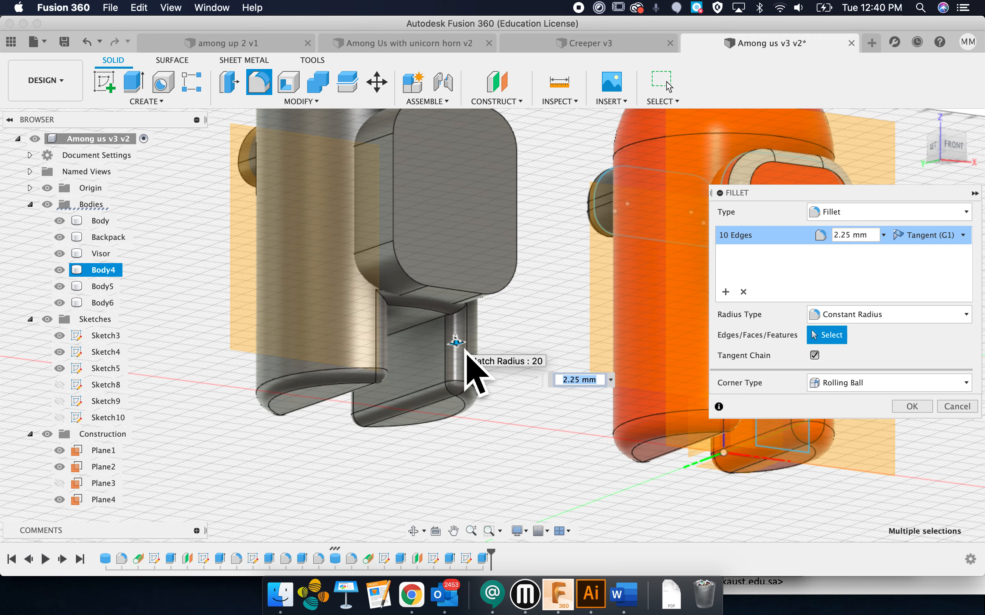
left_click(913, 409)
Fillet the complete outer edge of the gray character's visor face with a 1.73 mm radius.
scroll(404, 356, "left", 10, "shift")
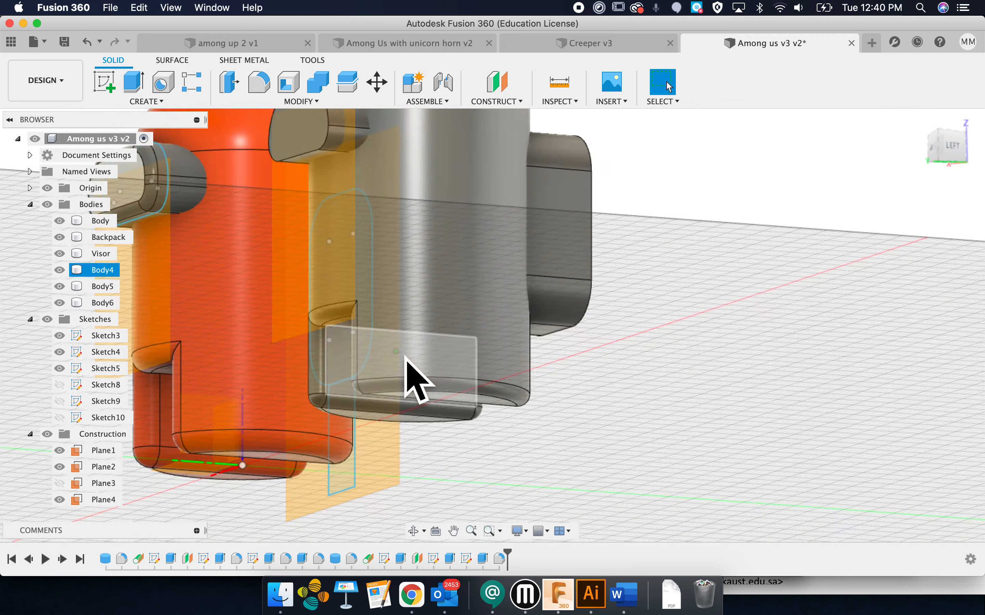
scroll(615, 275, "left", 5, "shift")
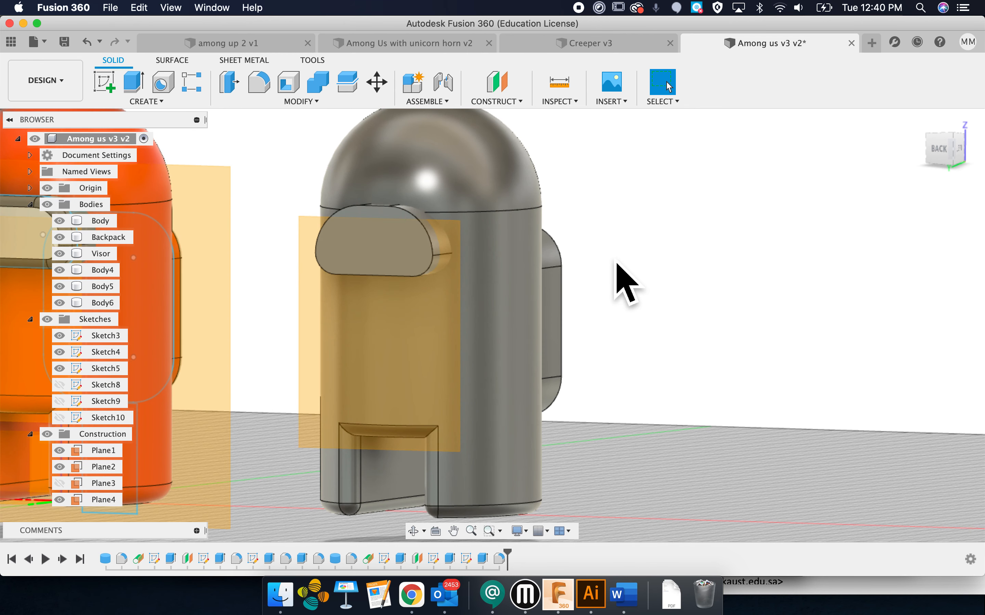
left_click(259, 86)
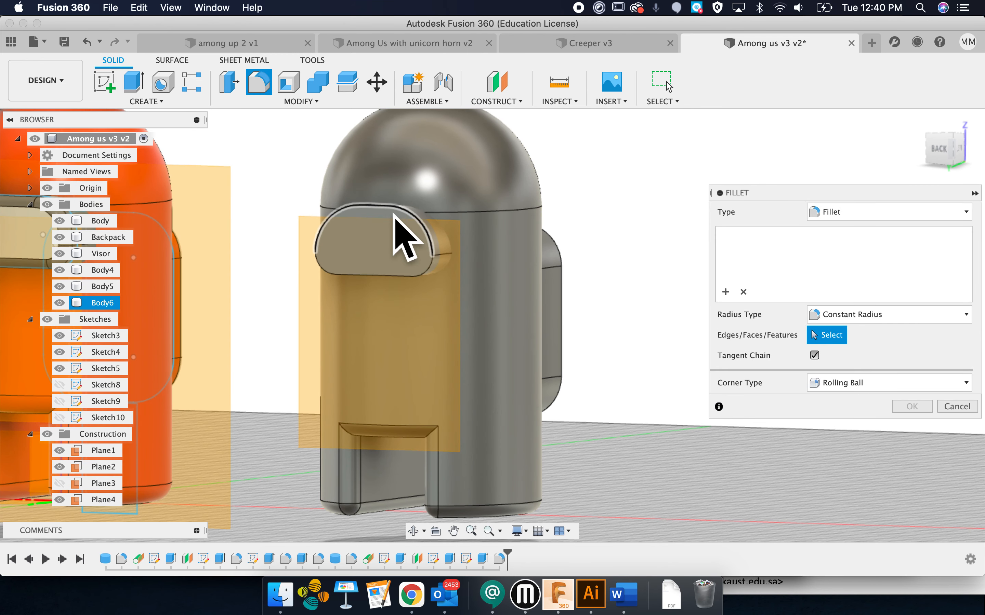
left_click(397, 210)
left_click(402, 280)
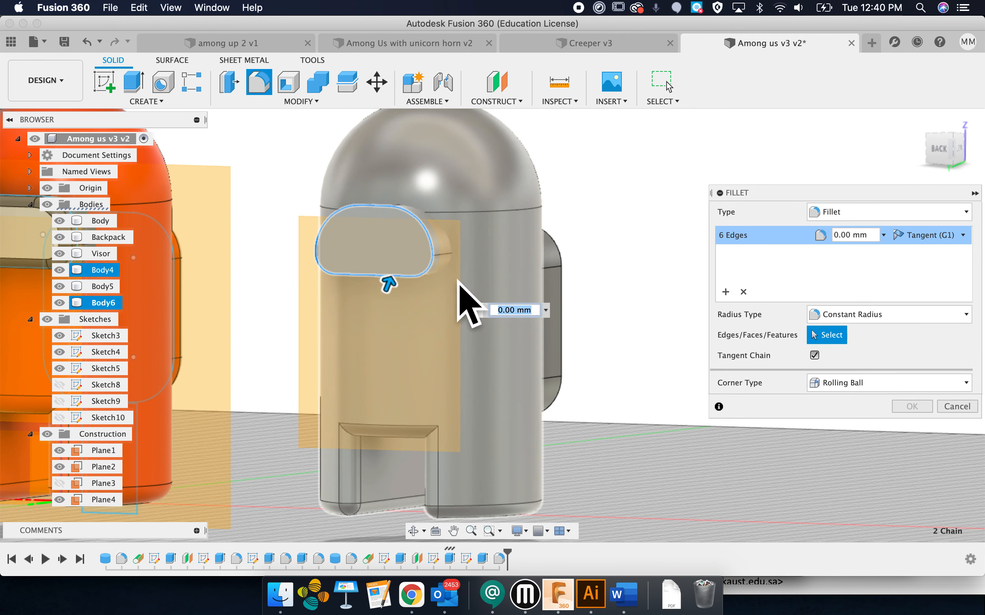
left_click_drag(392, 280, 431, 317)
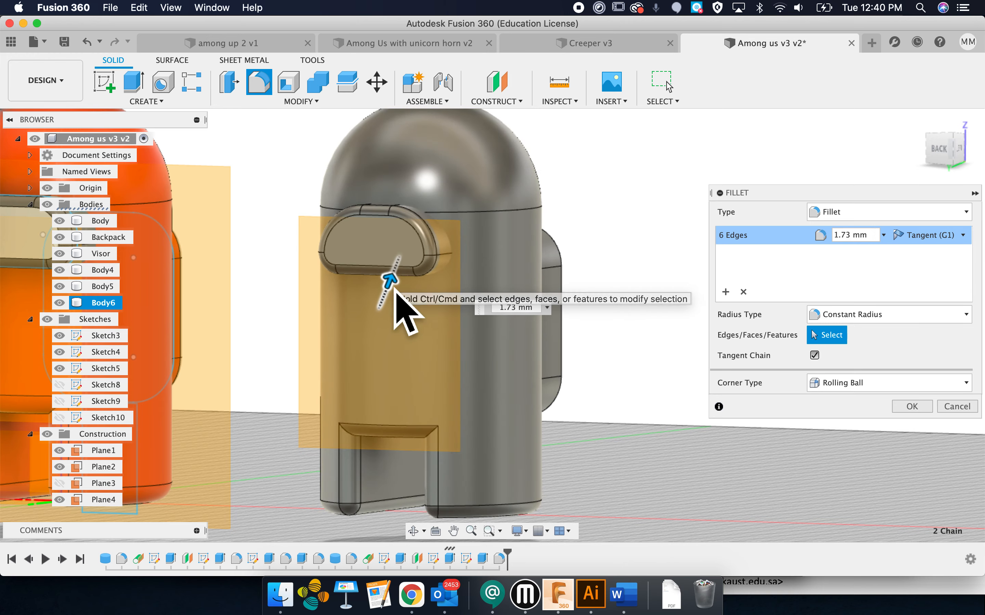
left_click(914, 408)
Fillet the outer edge loop of the gray character's backpack with a 3.482 mm radius.
middle_click_drag(796, 378, 655, 264, "shift")
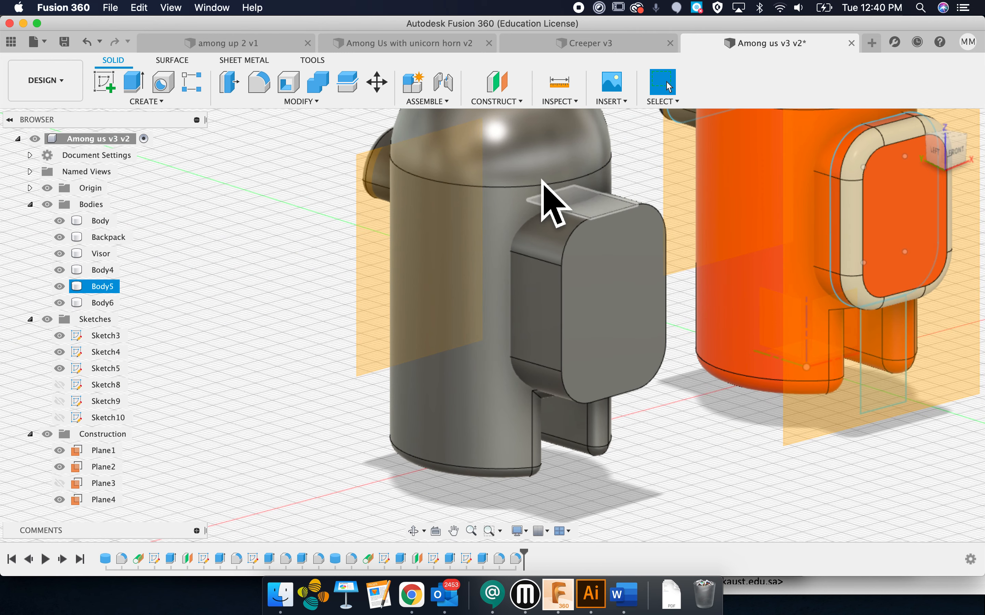
left_click(258, 81)
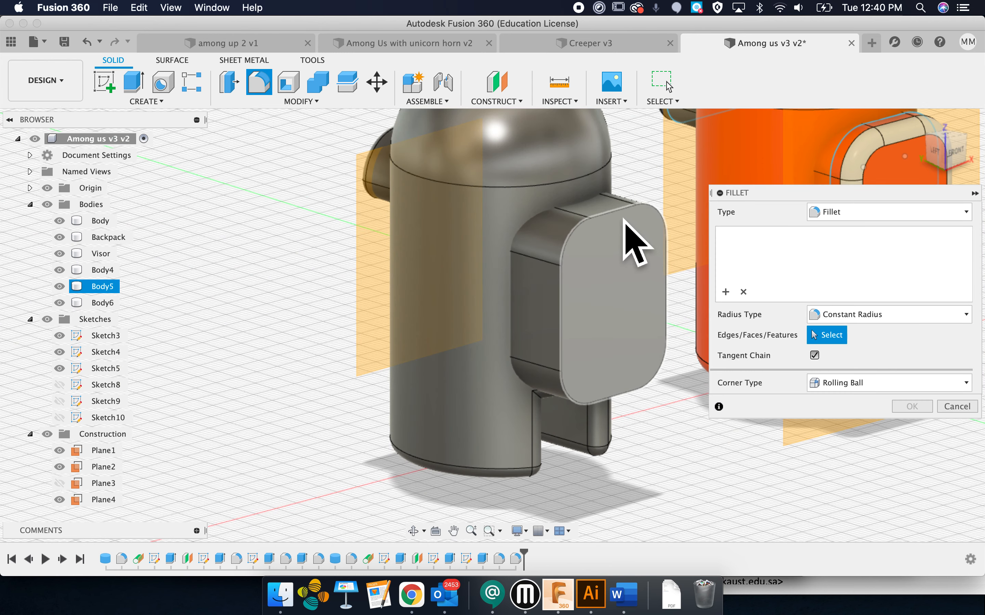
left_click(627, 238)
left_click_drag(617, 214, 646, 250)
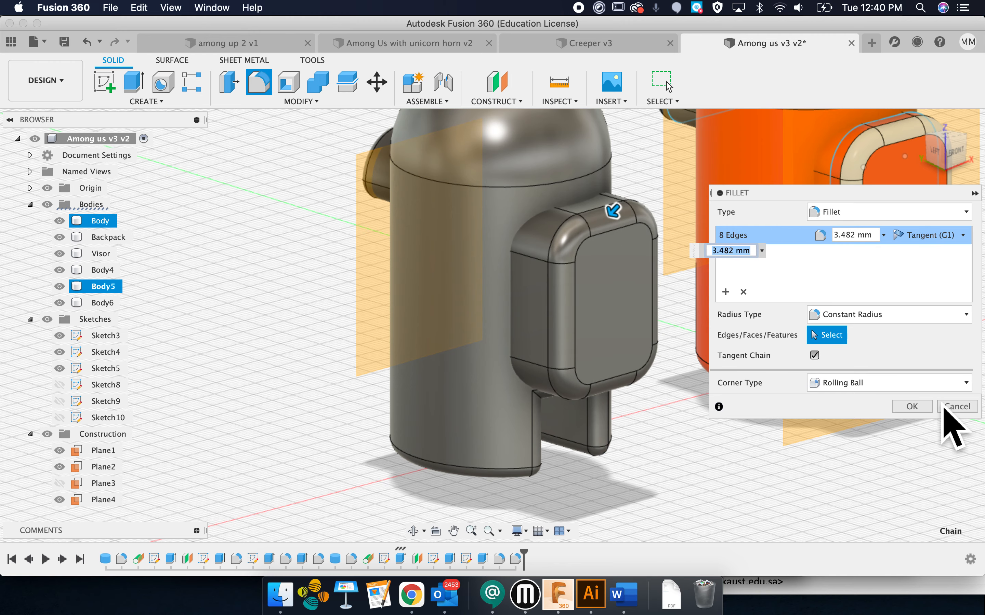
left_click(922, 407)
Edit the gray character's visor sketch, moving both upper corner arcs outward to widen the profile, and finish the sketch.
scroll(688, 432, "up", 5)
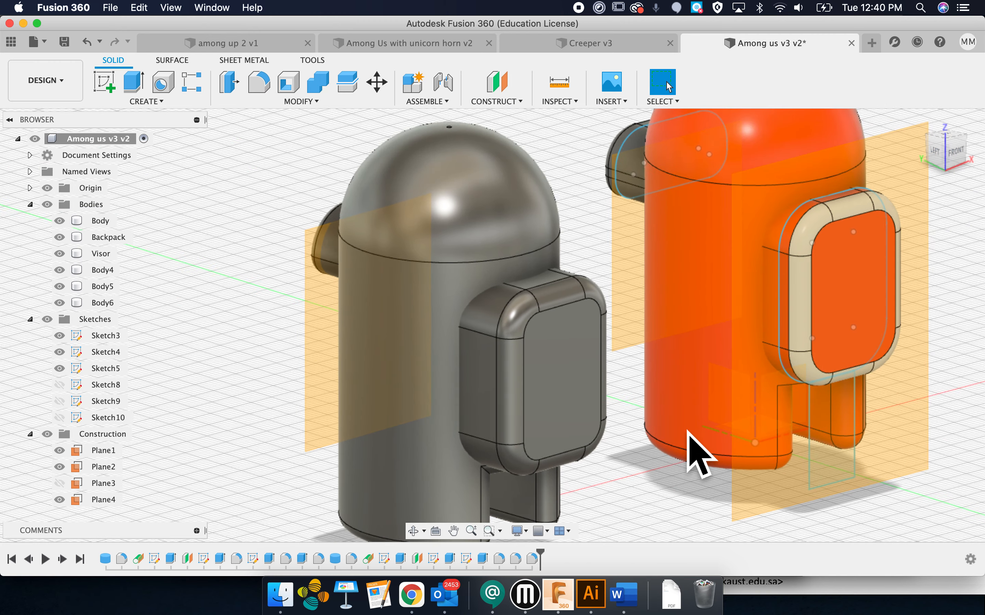
scroll(687, 432, "left", 15, "shift")
scroll(687, 432, "right", 10)
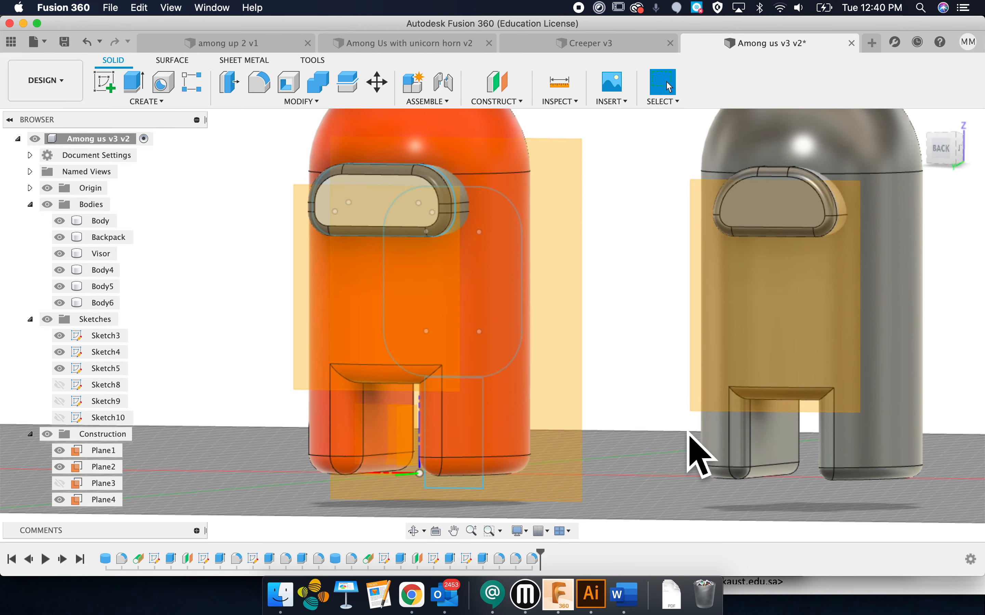
left_click(861, 393)
scroll(864, 393, "right", 10)
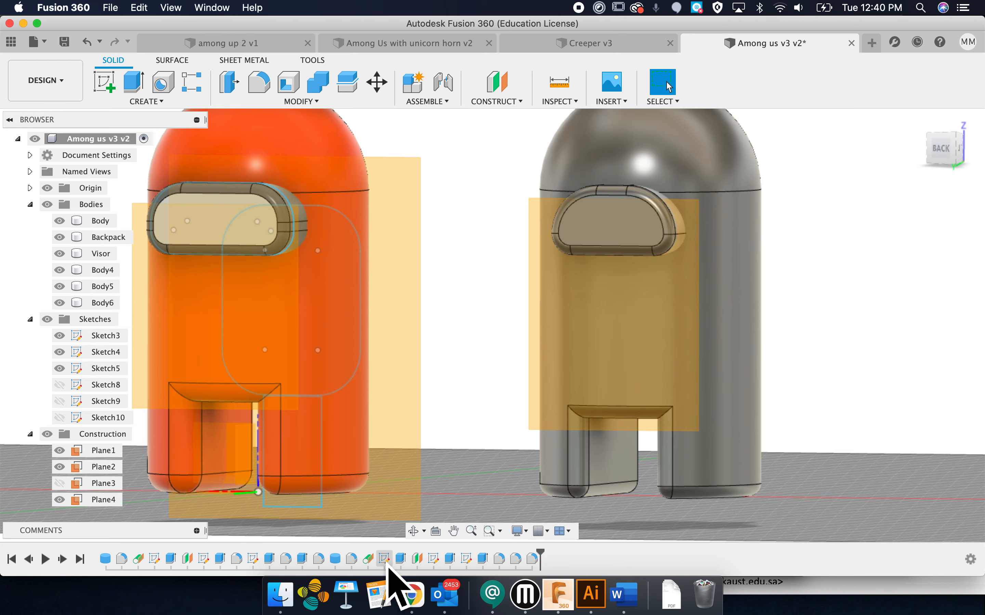
left_click(434, 561)
double_click(435, 561)
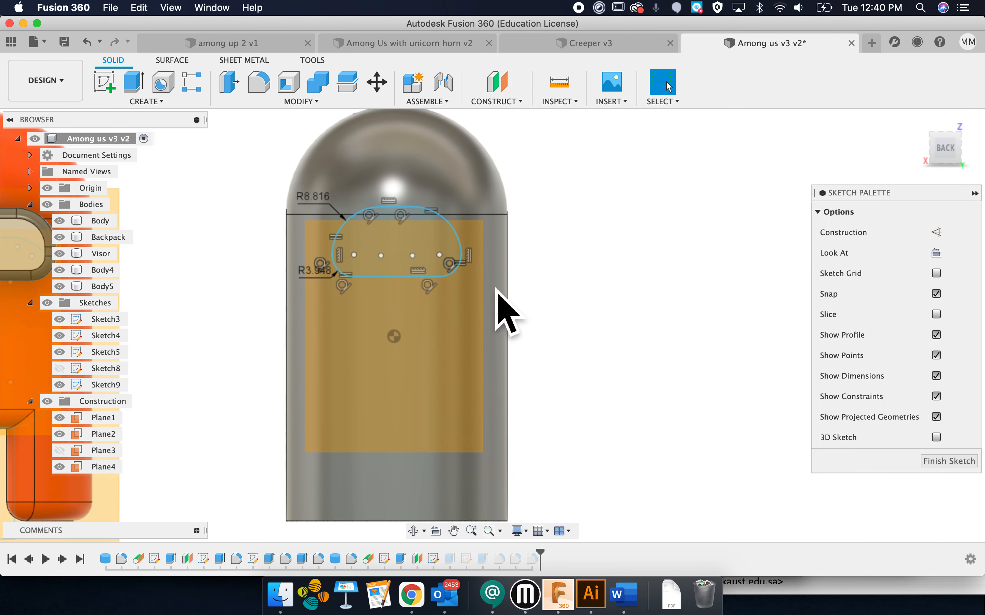
left_click(344, 242)
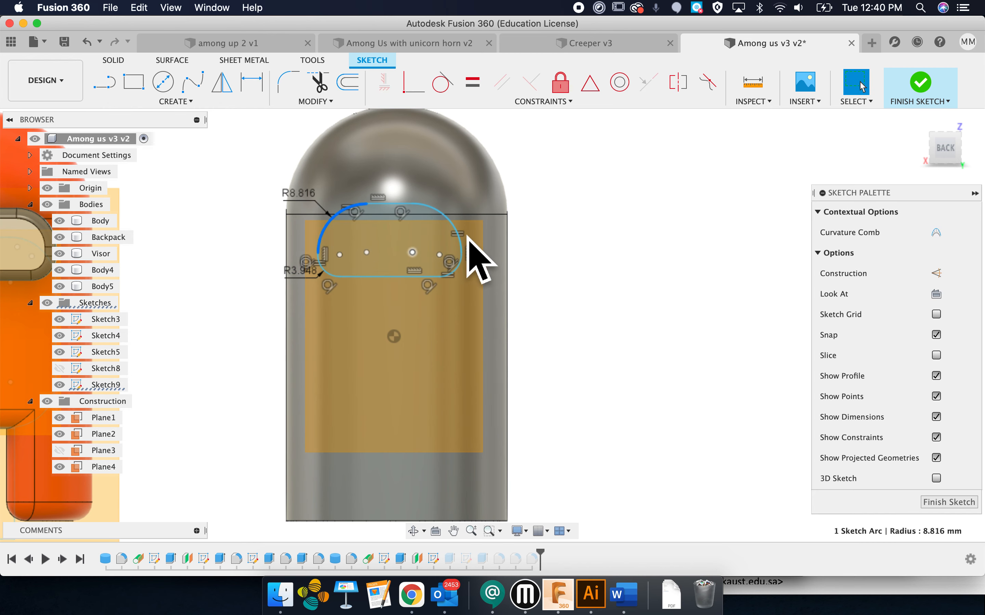
left_click_drag(458, 232, 470, 238)
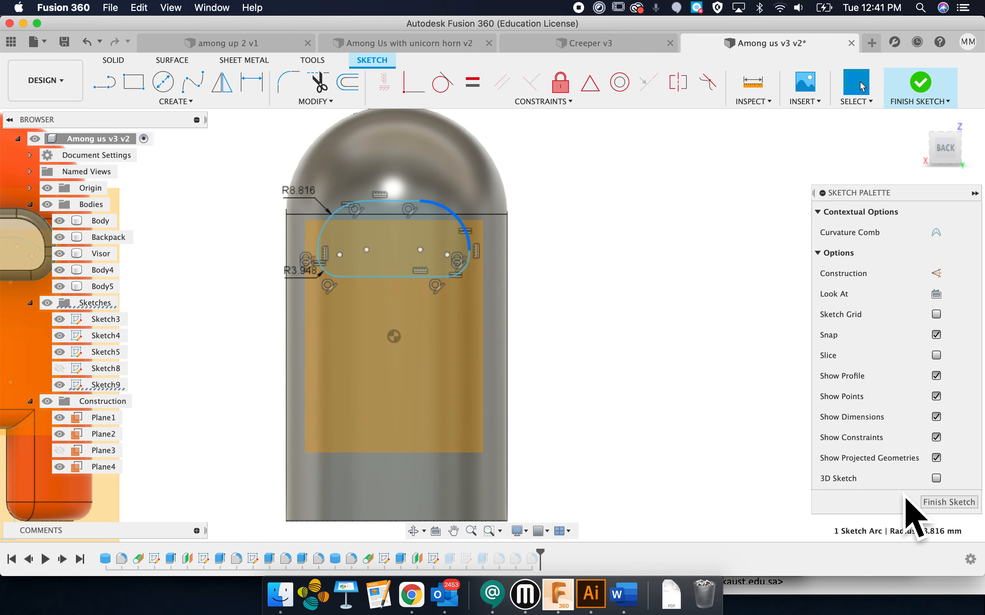
left_click(951, 503)
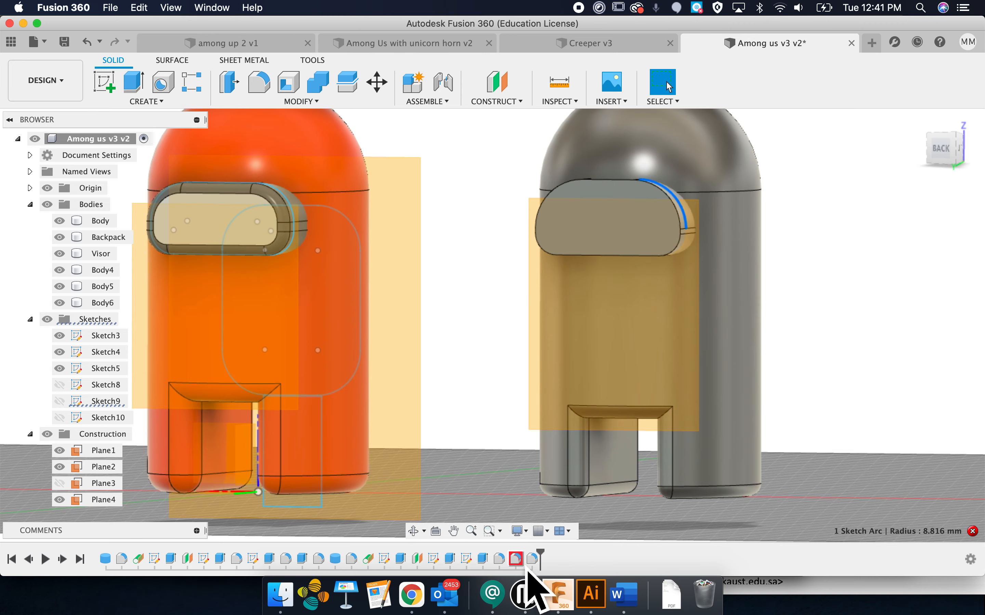
double_click(516, 558)
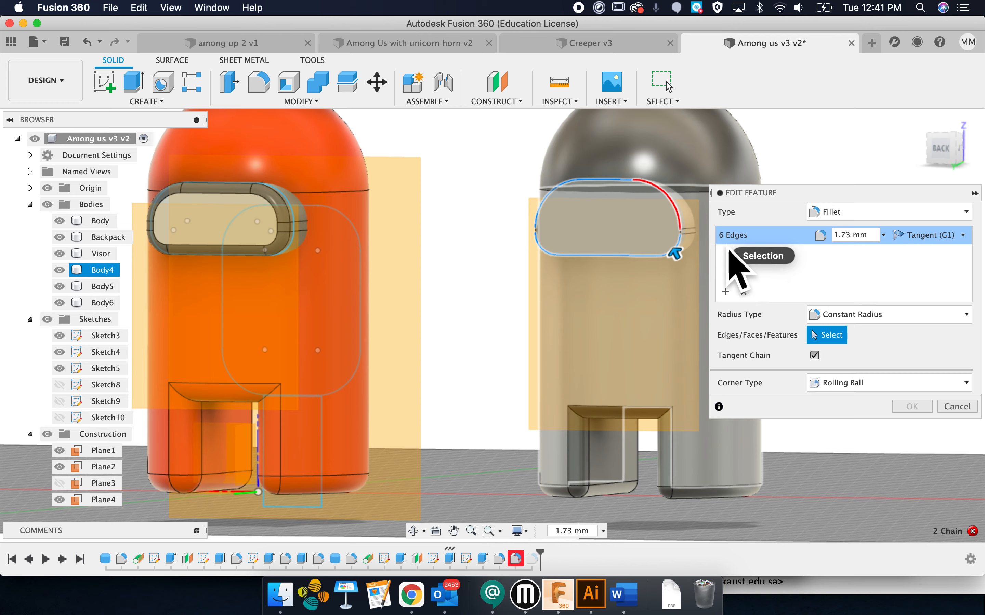
left_click(743, 292)
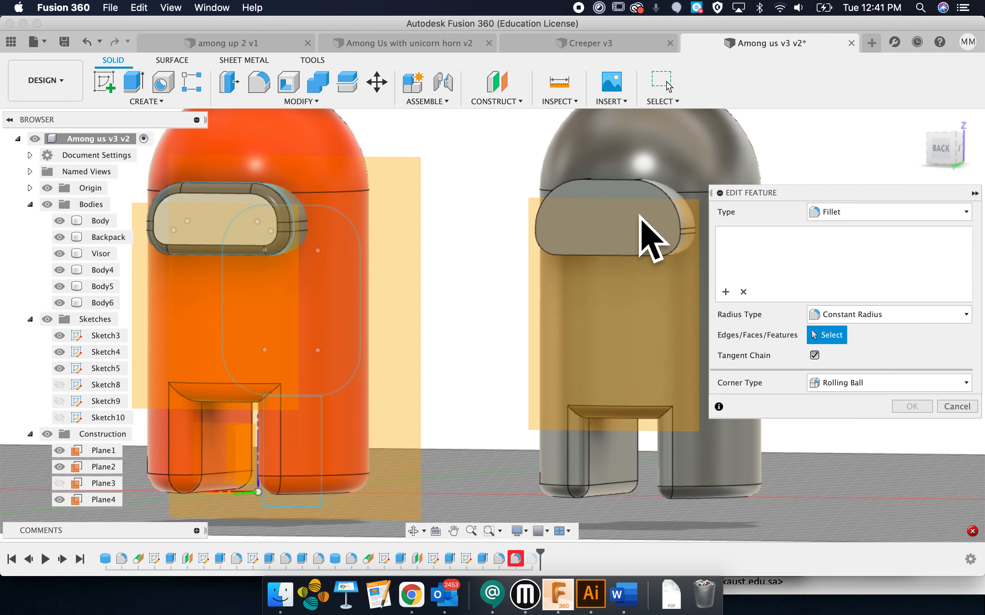
scroll(630, 244, "up", 5)
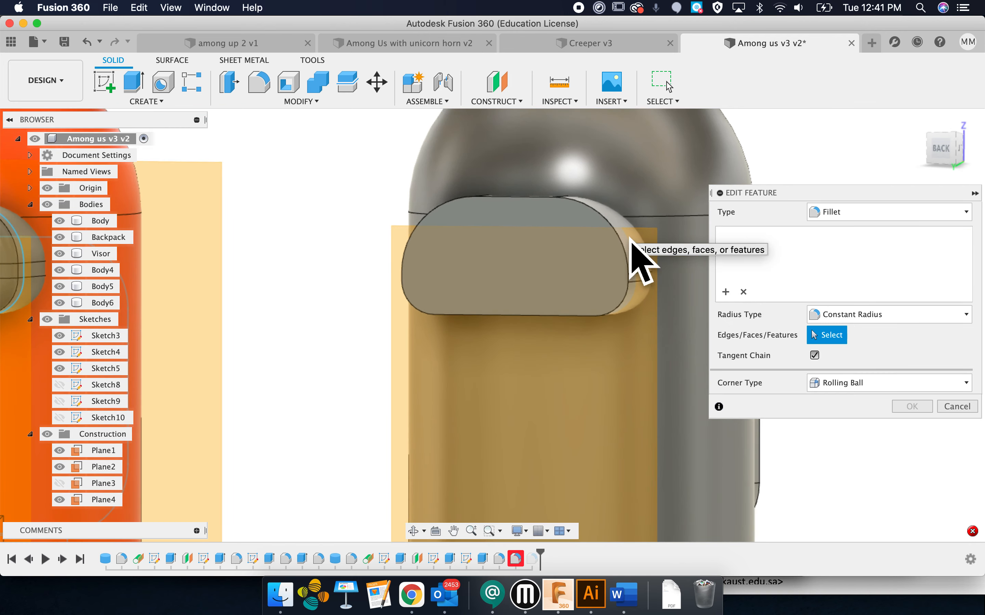
scroll(575, 237, "up", 3)
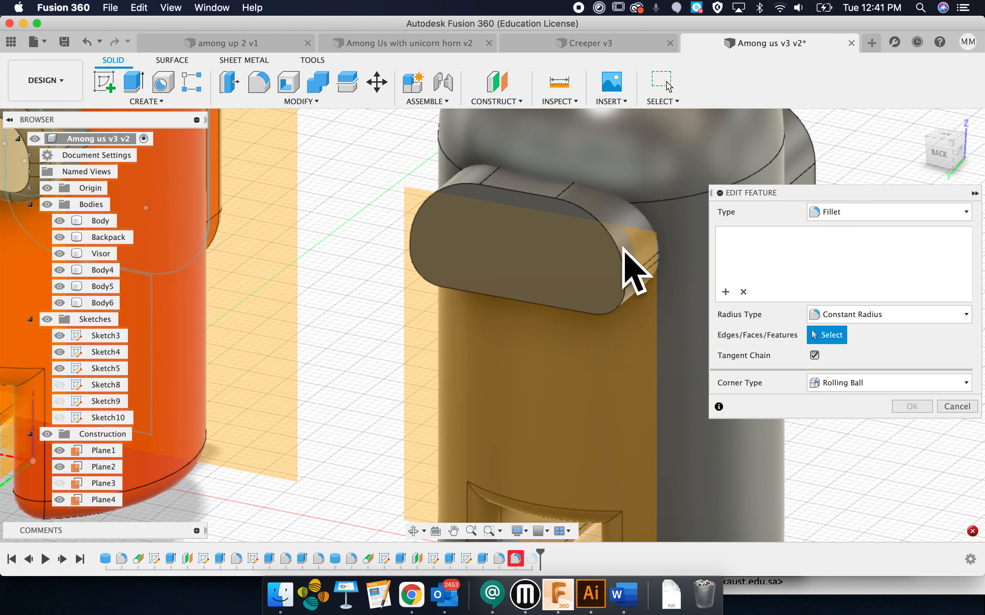
left_click(958, 407)
Fillet the outer edge loop of the gray character's reshaped visor face with a 2.067 mm radius.
left_click(261, 83)
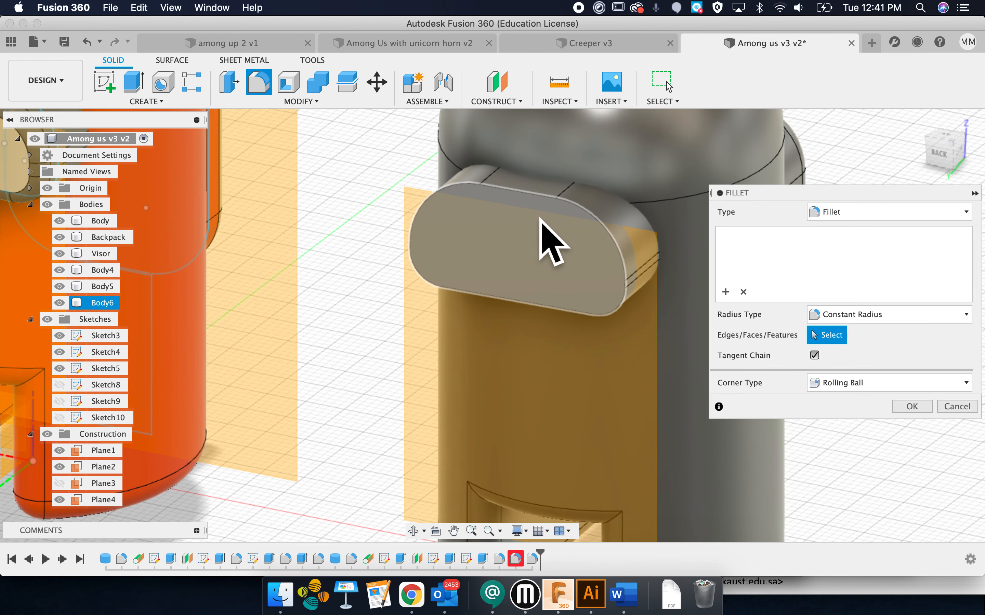
left_click(550, 201)
left_click_drag(534, 194, 567, 222)
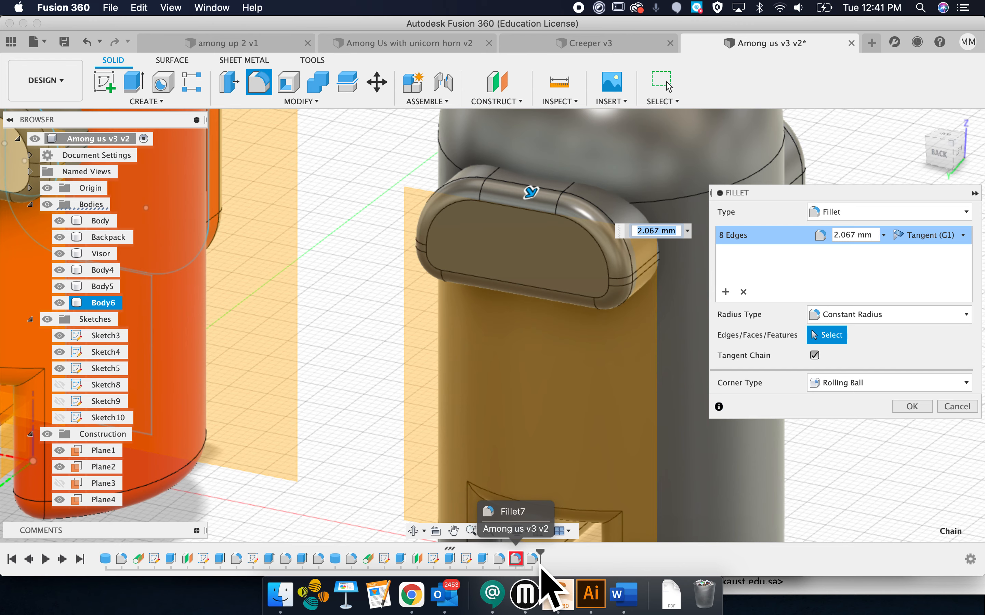
left_click(923, 409)
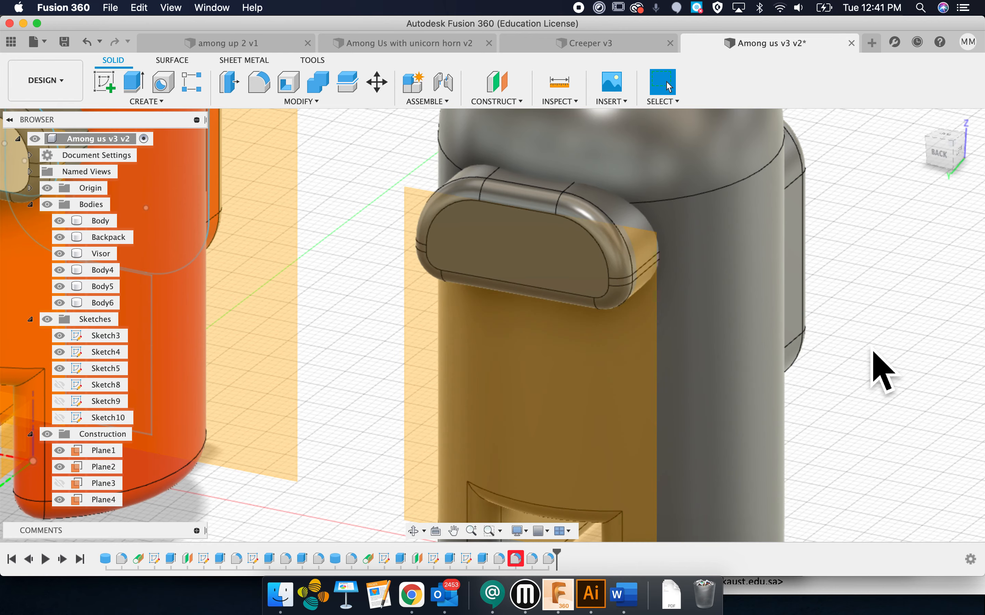
Inspect the gray character's filleted visor and backpack from the front, back and side, comparing it with the orange character.
scroll(858, 347, "left", 10, "shift")
scroll(857, 346, "up", 2)
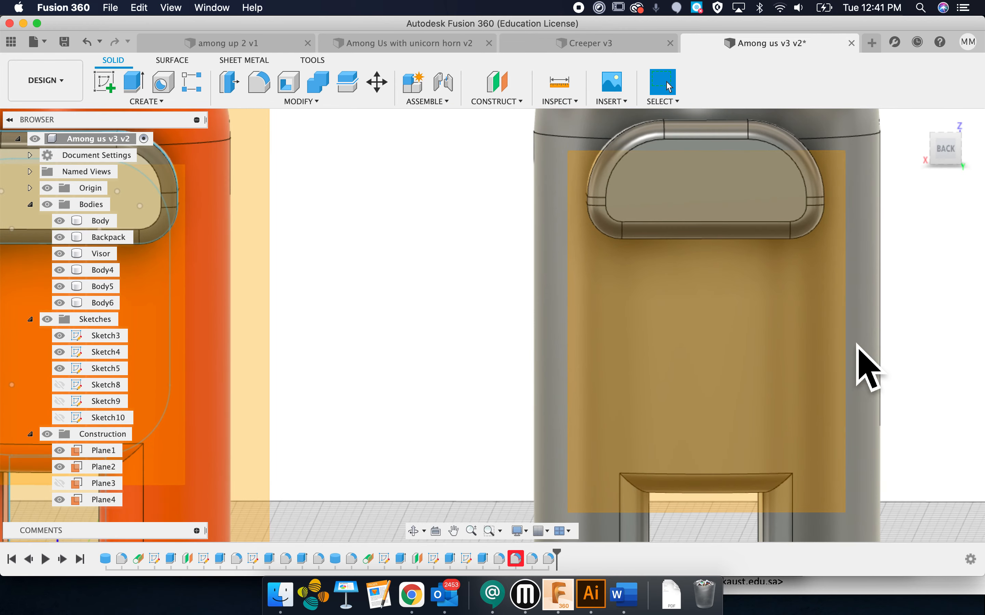
scroll(856, 347, "right", 15, "shift")
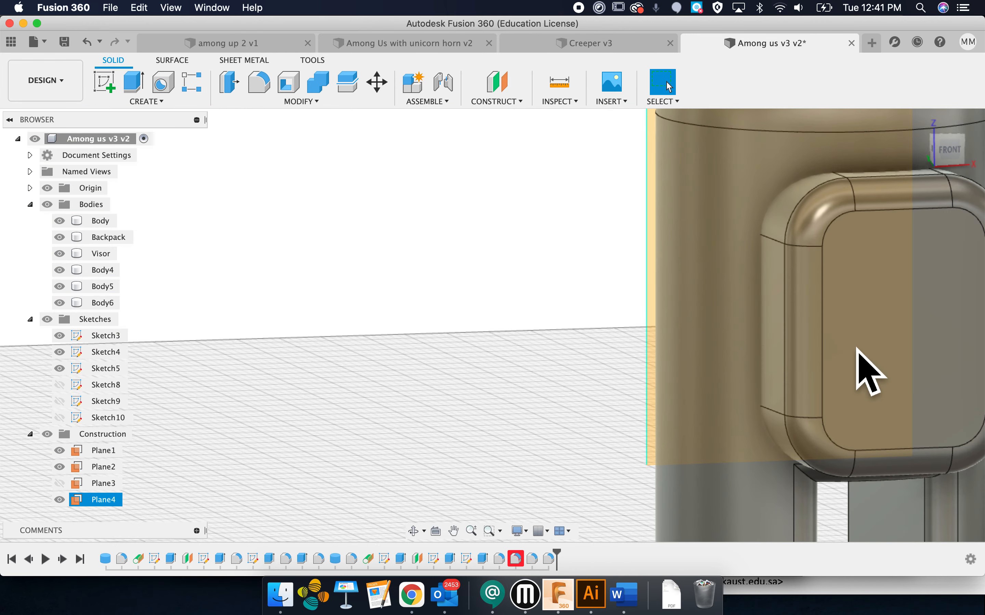
scroll(871, 370, "down", 6)
scroll(854, 354, "right", 15, "shift")
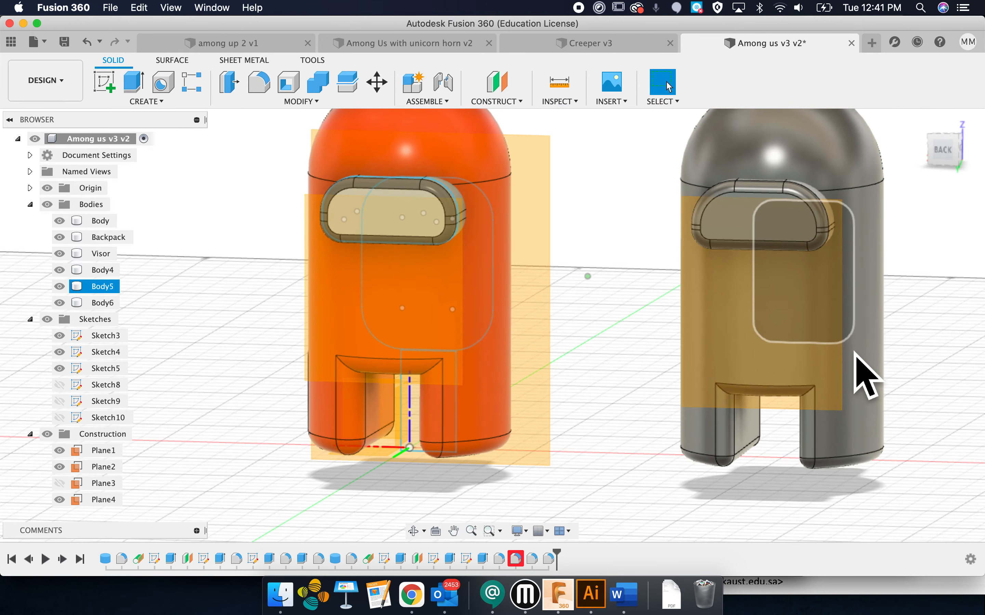
scroll(855, 353, "right", 5, "shift")
scroll(856, 354, "left", 3, "shift")
scroll(856, 355, "right", 5)
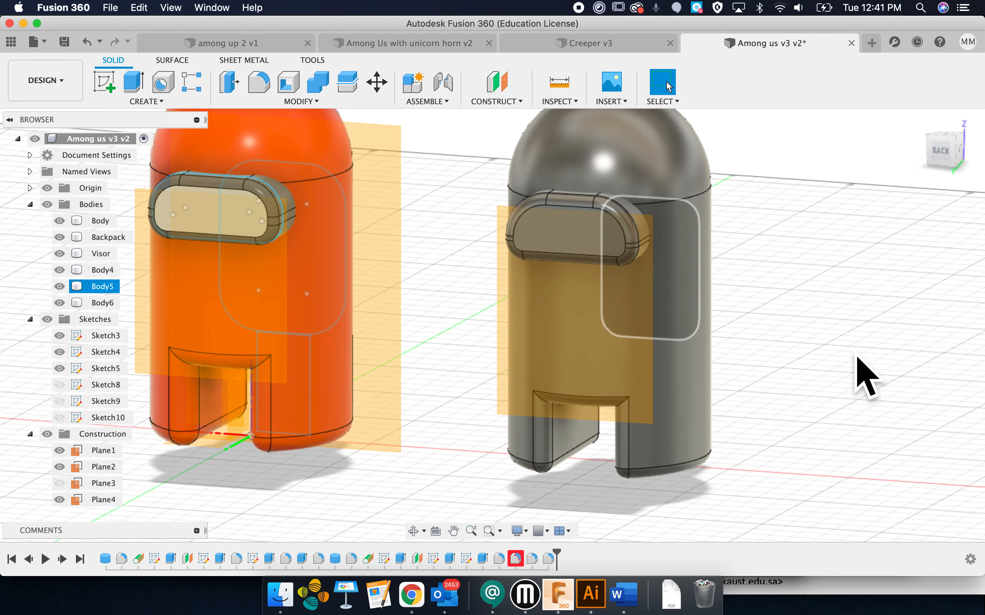
left_click(857, 356)
Hide the construction planes, all sketches, and the orange character's Body, Backpack and Visor.
left_click(47, 433)
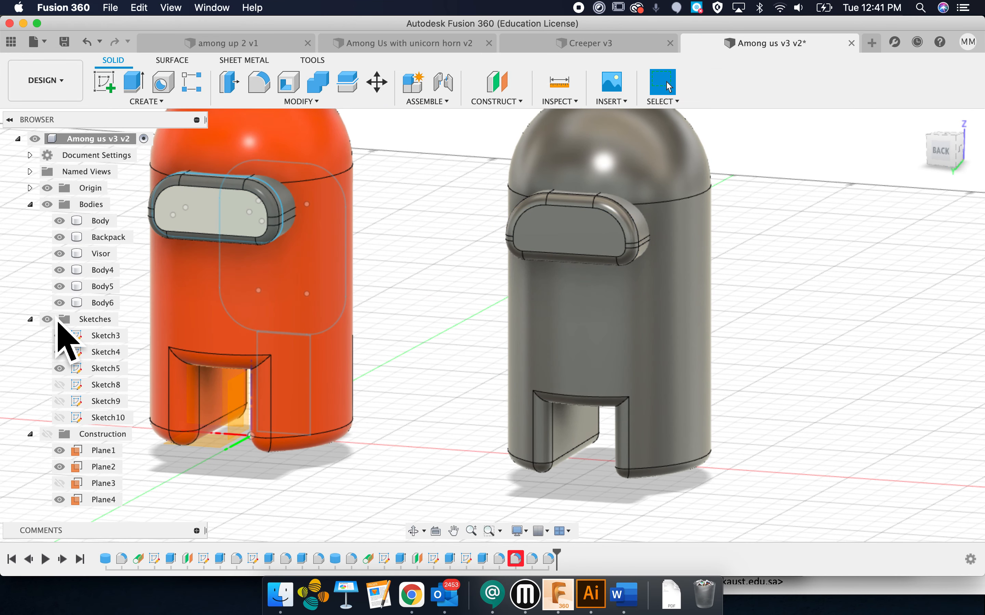
left_click(54, 324)
scroll(621, 304, "up", 4)
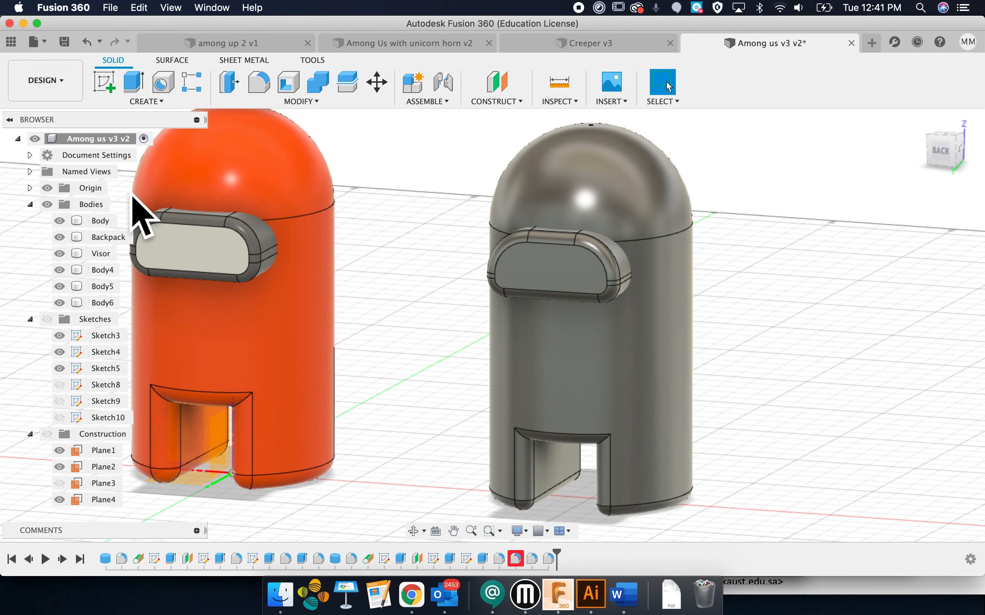
left_click(60, 221)
left_click(60, 238)
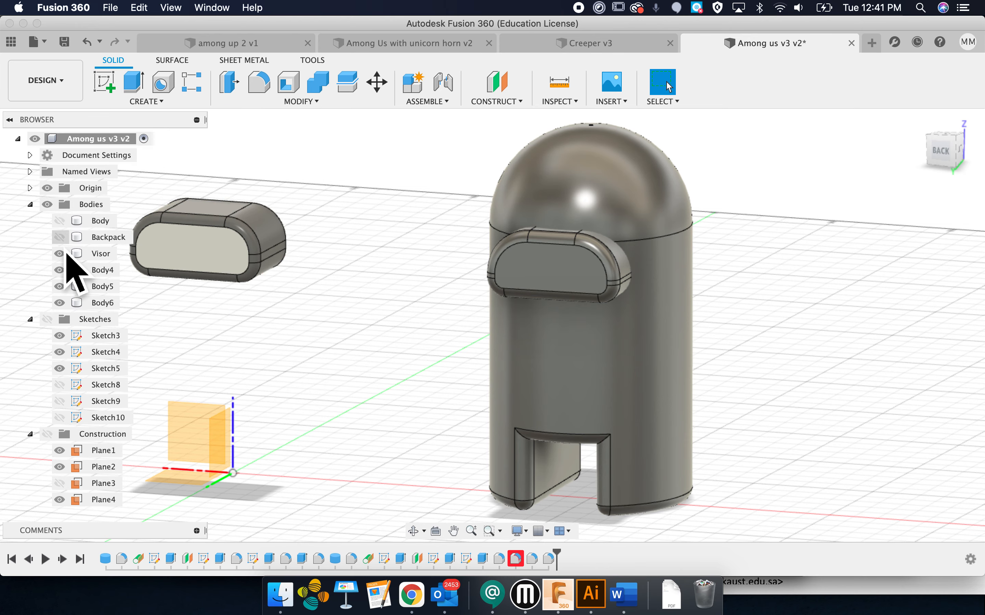
scroll(268, 309, "right", 3)
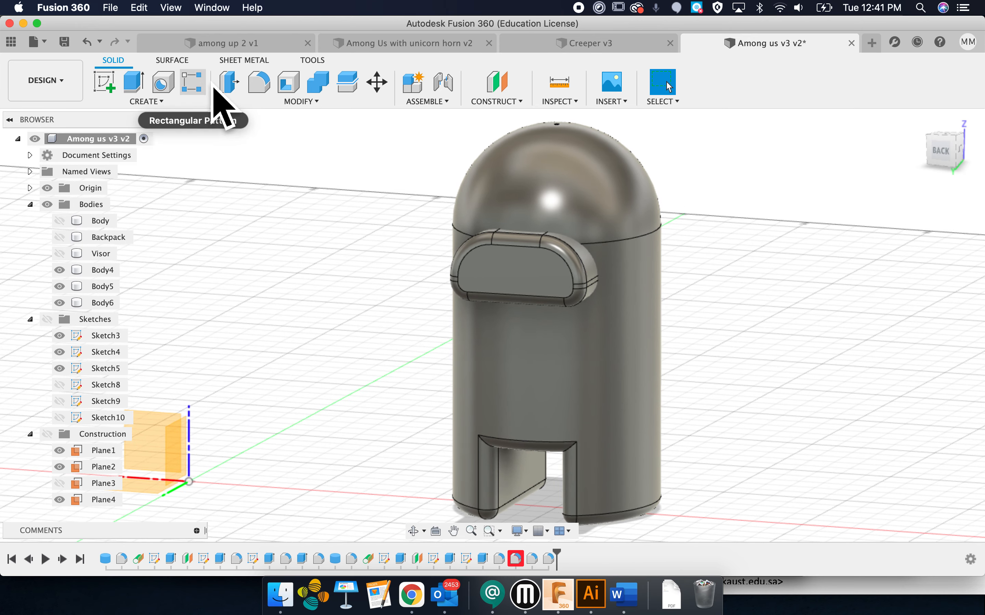
Assign the Steel physical material to the gray body and create a duplicate of Steel in the design.
left_click(321, 109)
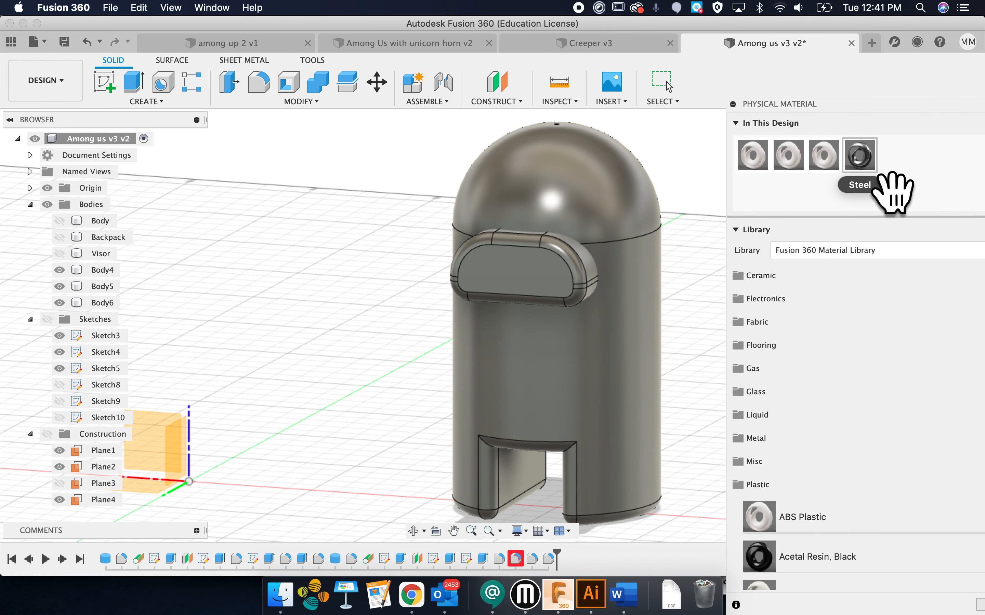
left_click_drag(870, 167, 612, 329)
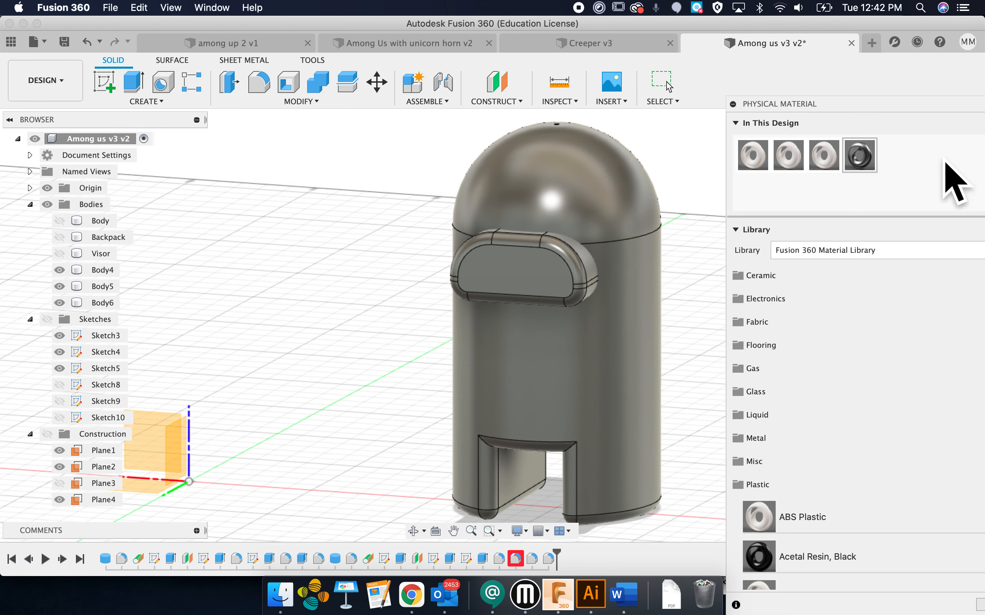
right_click(859, 157)
left_click(881, 171)
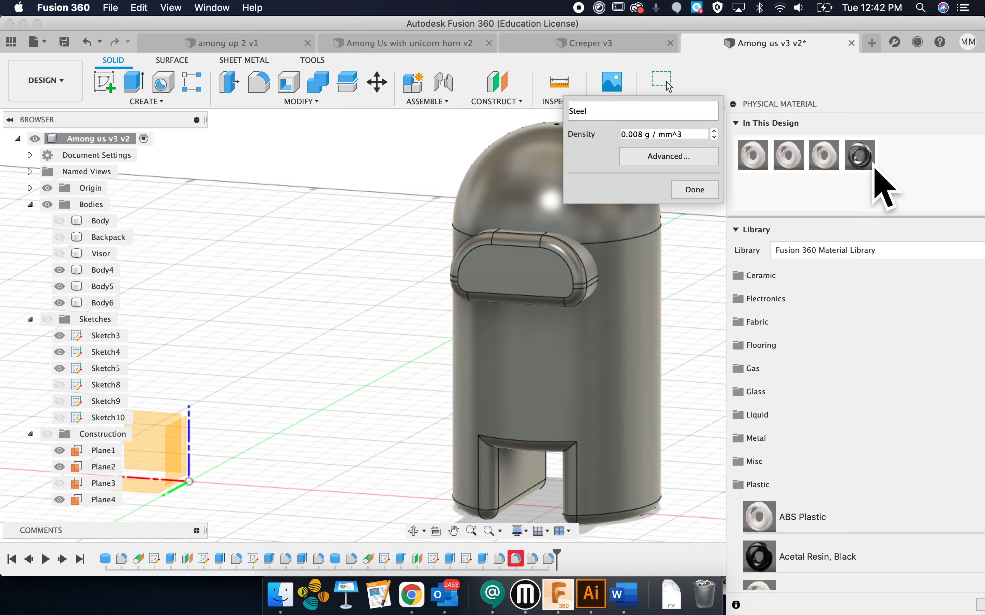
left_click(881, 185)
right_click(870, 160)
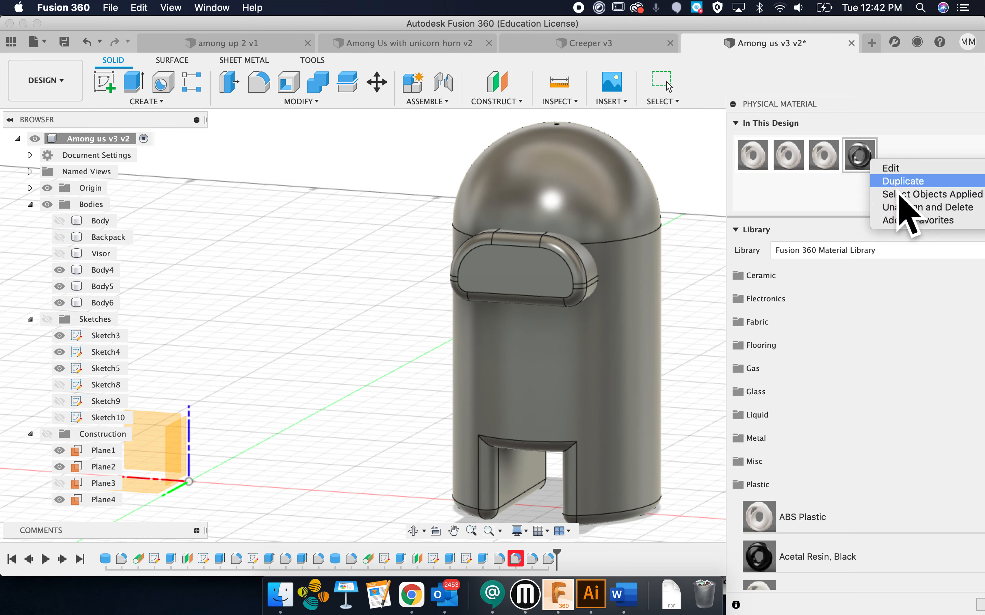
left_click(901, 182)
left_click(301, 101)
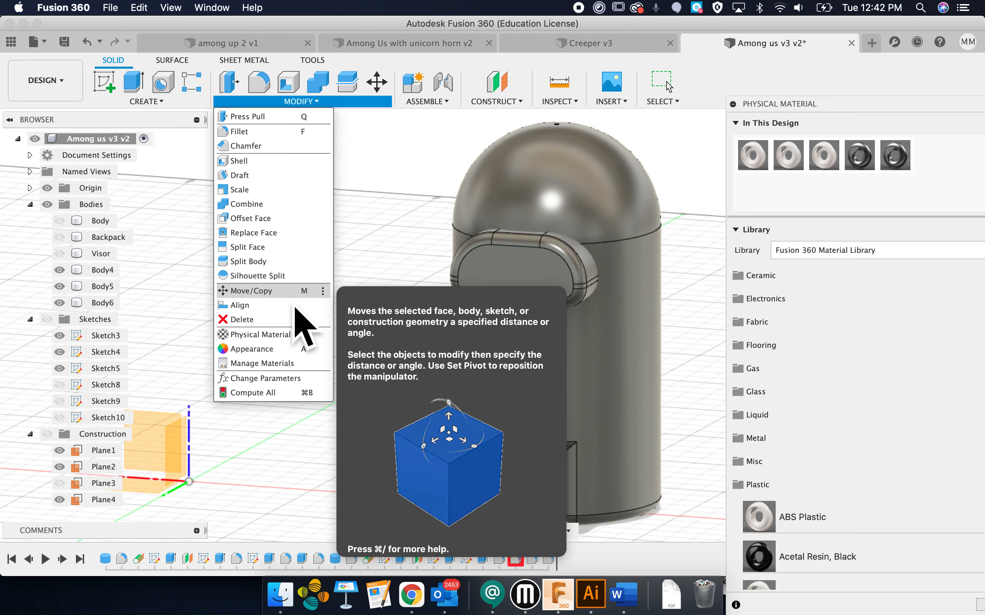
left_click(280, 335)
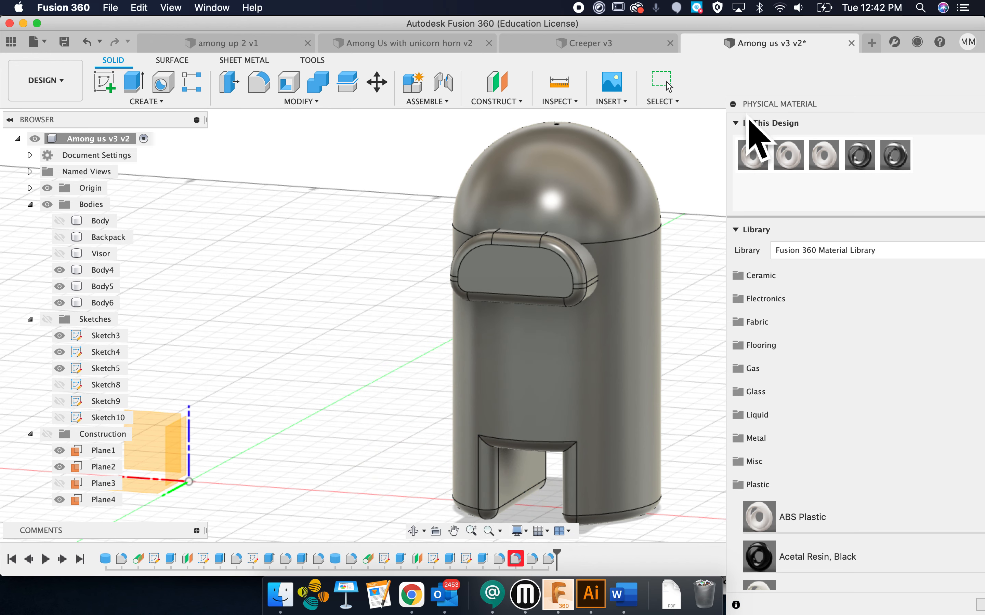
Duplicate the Steel - Satin appearance as a red variant (255, 0, 0) and apply it to the gray character's main body.
key("a")
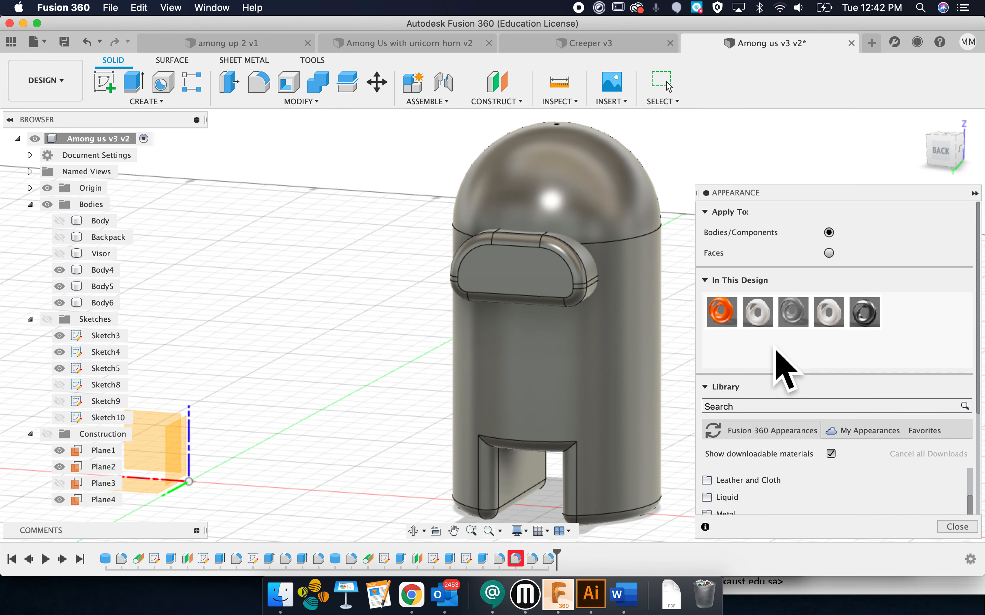
right_click(873, 319)
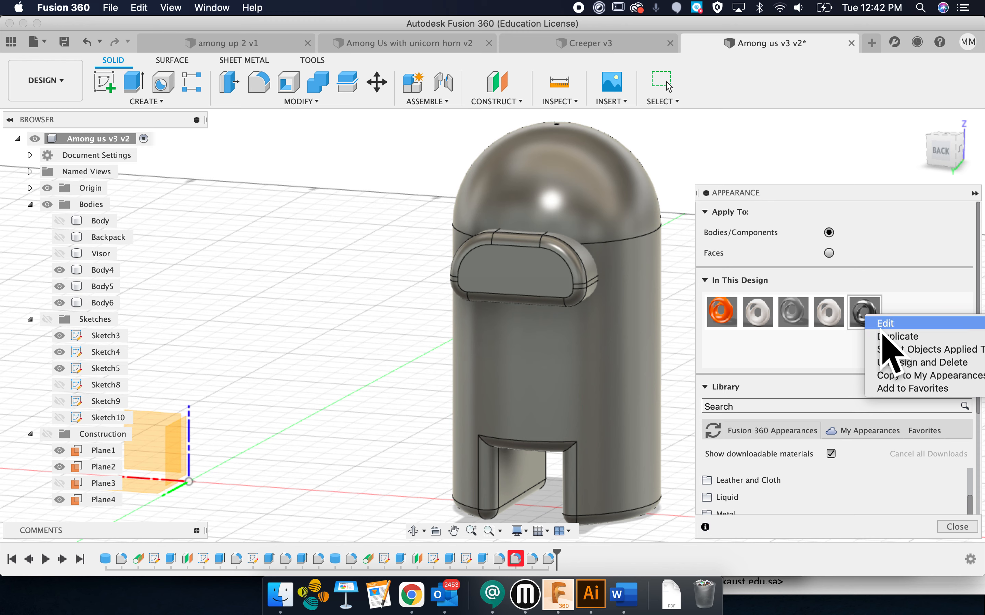
left_click(897, 336)
double_click(903, 325)
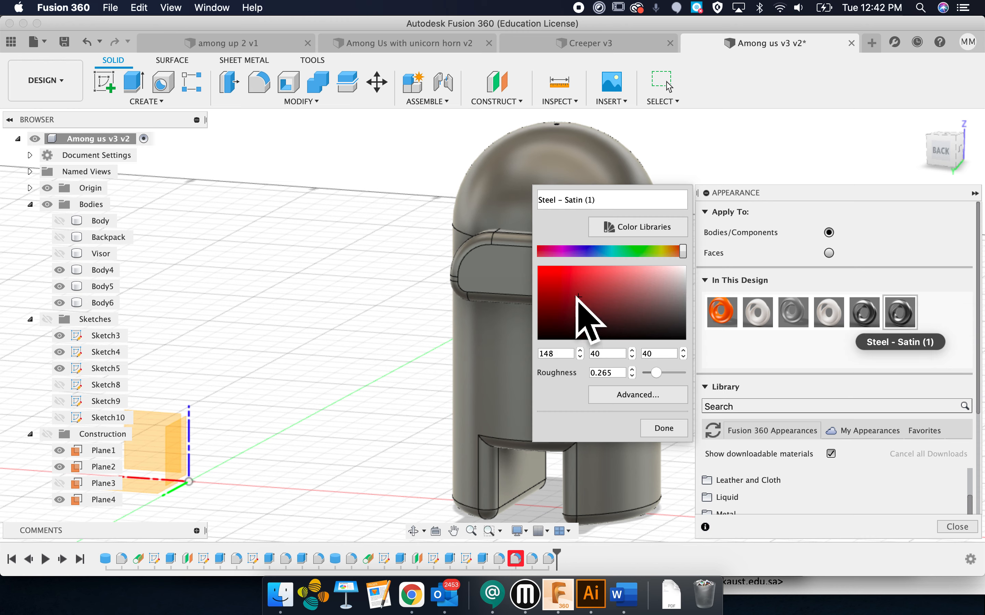
left_click_drag(899, 313, 562, 334)
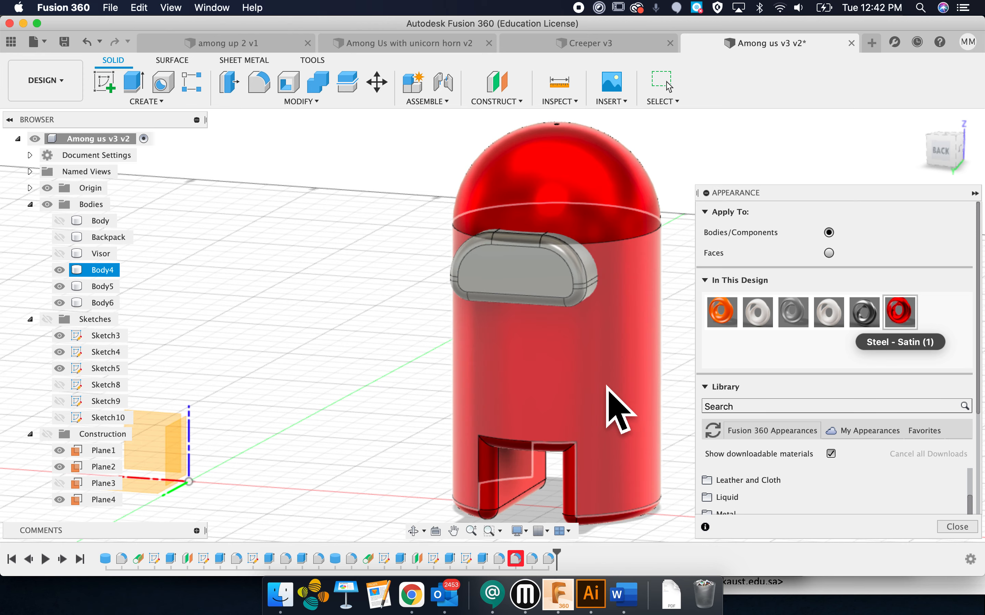
scroll(606, 386, "up", 1)
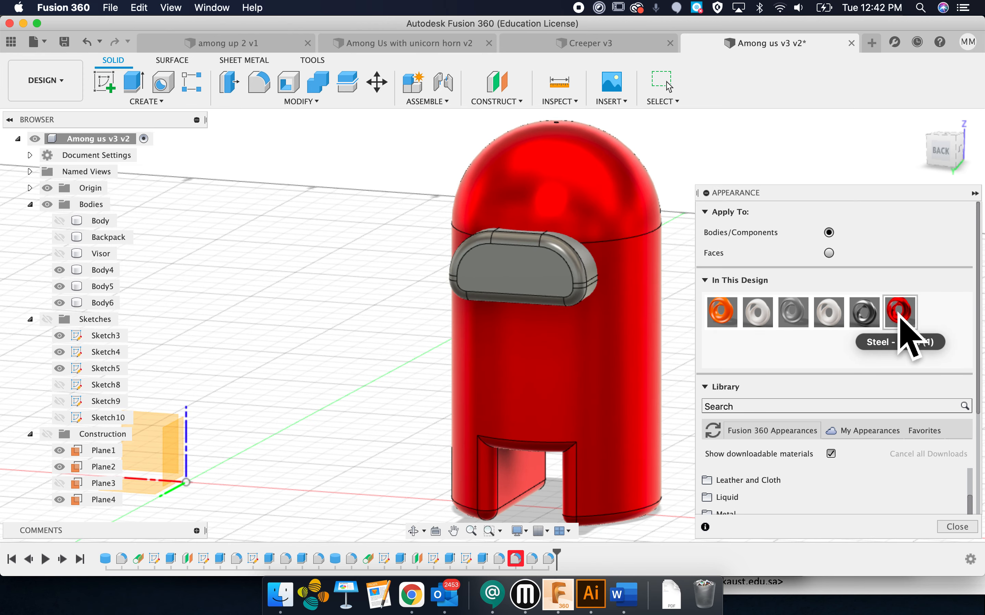
Recolor the original Steel - Satin appearance, used by the visor, to yellow-green (210, 255, 73).
right_click(871, 322)
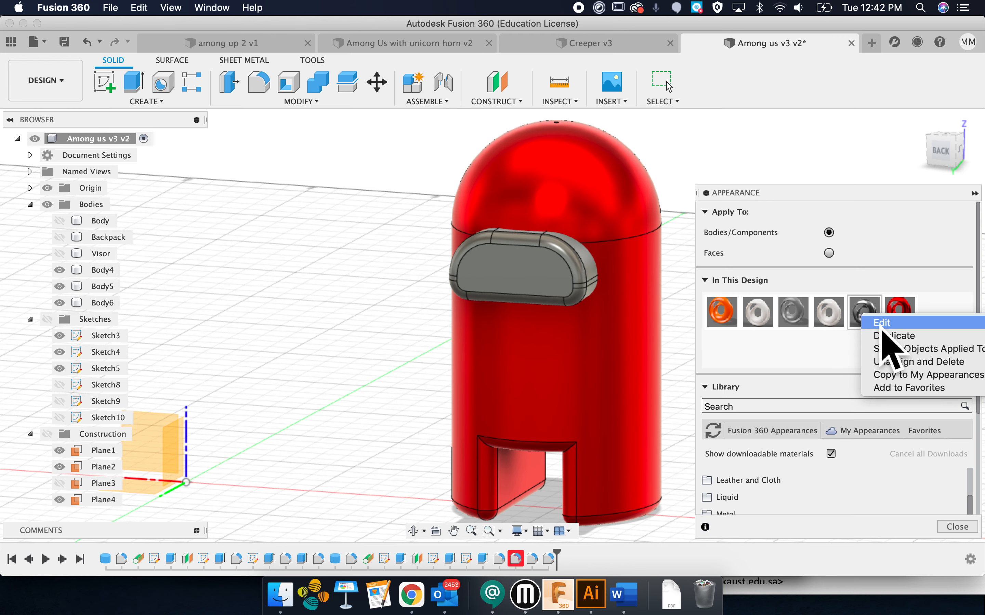
left_click(884, 330)
left_click_drag(662, 251, 655, 251)
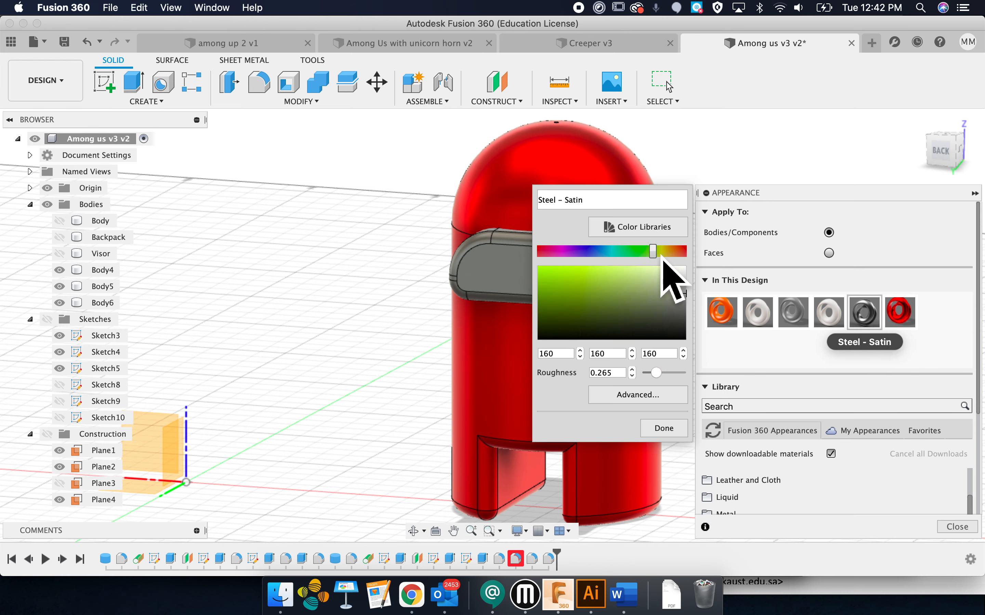
left_click(581, 268)
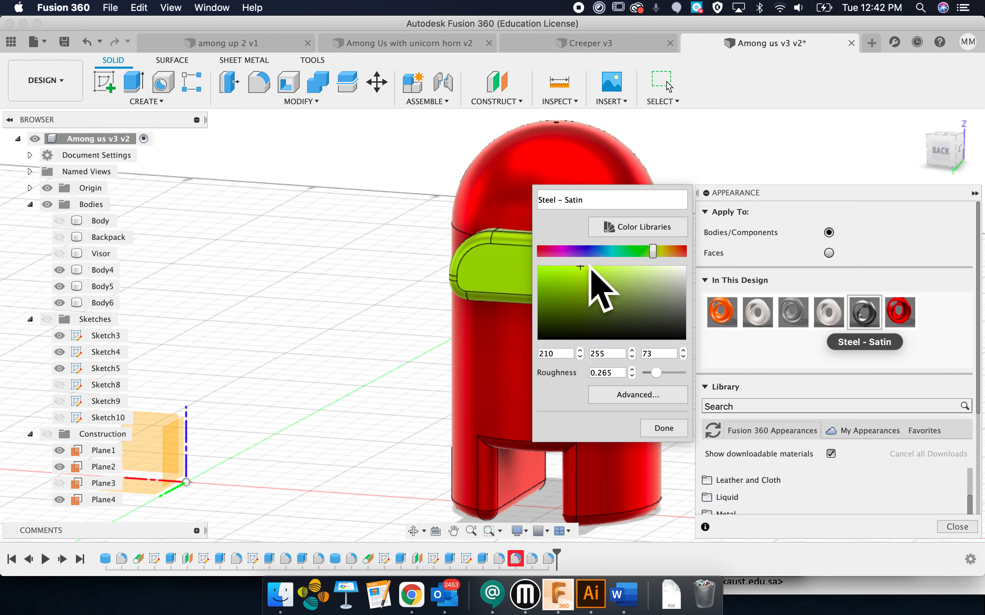
left_click(671, 431)
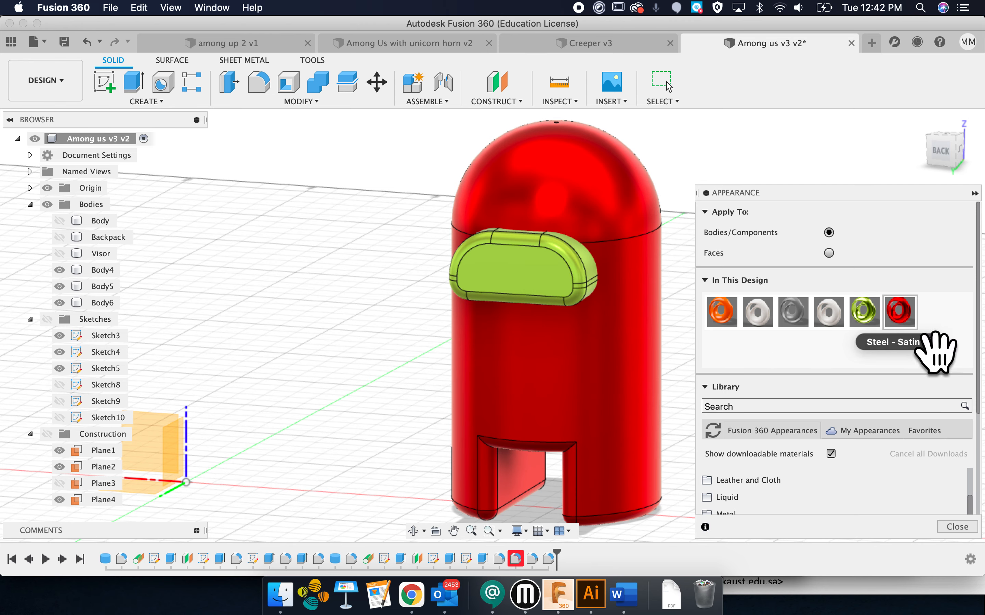
Duplicate the red Steel - Satin (1) appearance as a green variant (20, 240, 101) and apply it to the visor.
right_click(901, 322)
left_click(930, 343)
double_click(935, 315)
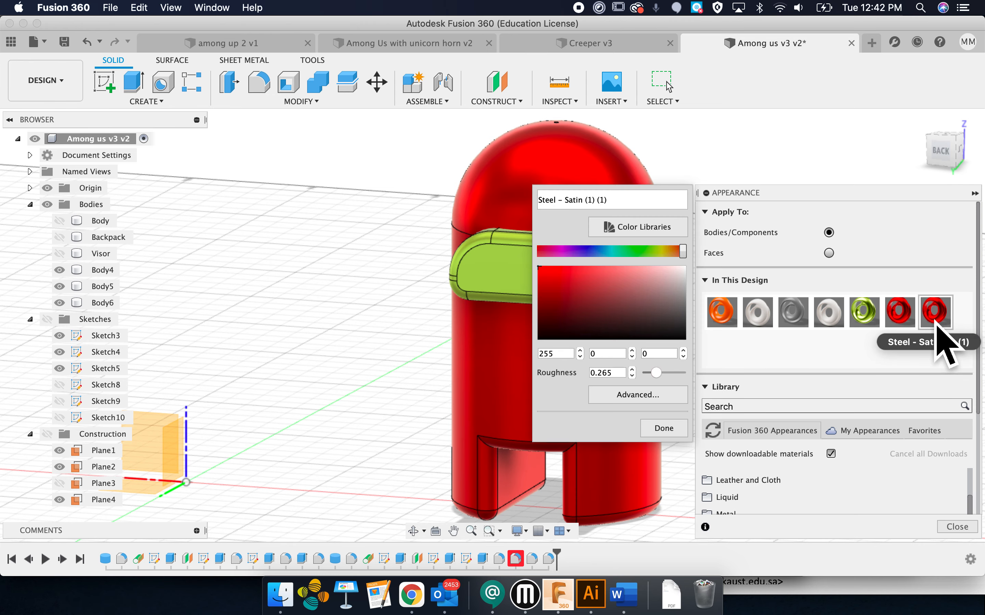
left_click(629, 252)
left_click(628, 277)
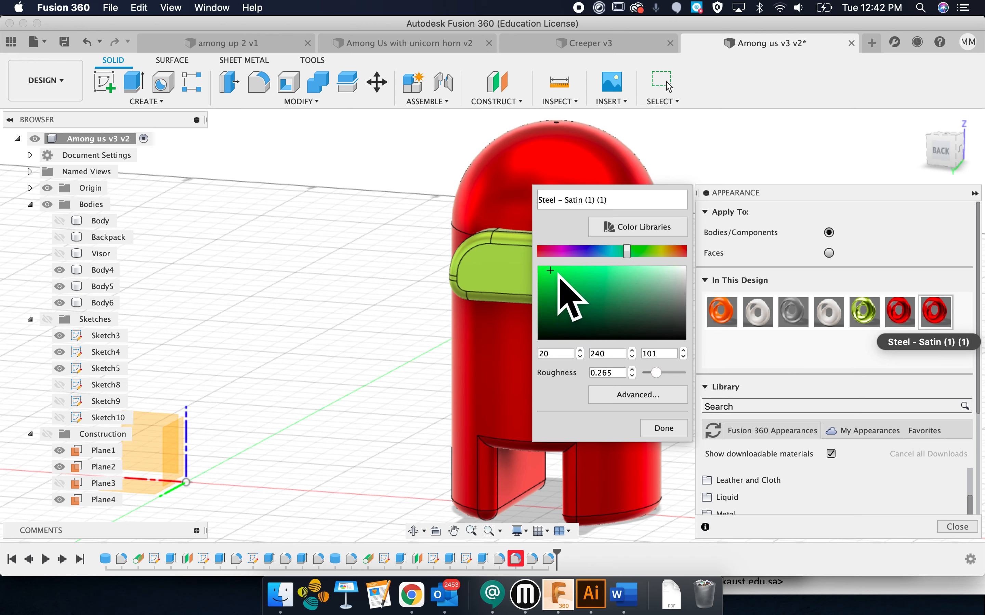
left_click(668, 429)
left_click_drag(938, 328, 543, 292)
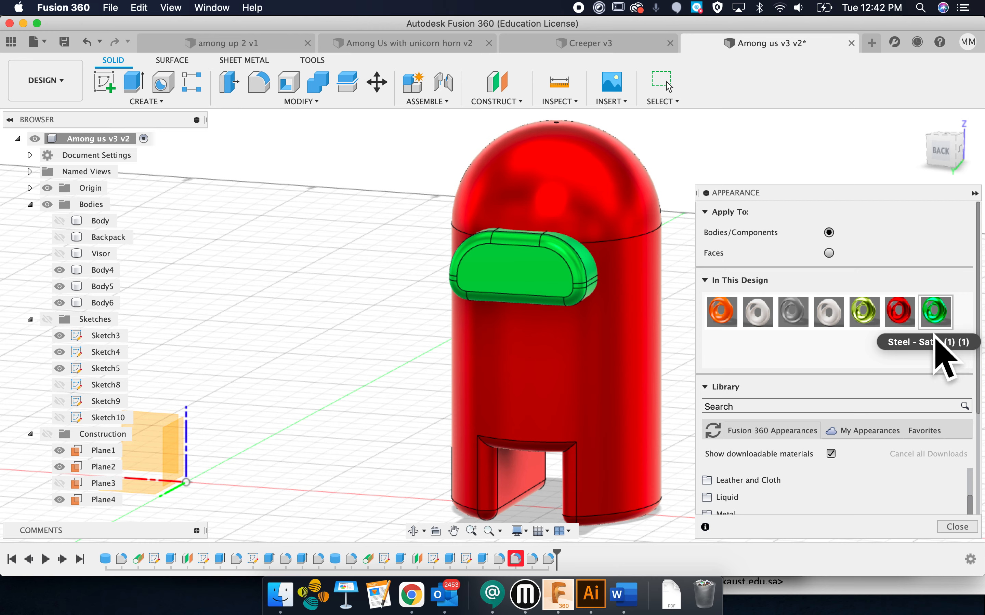
left_click(956, 527)
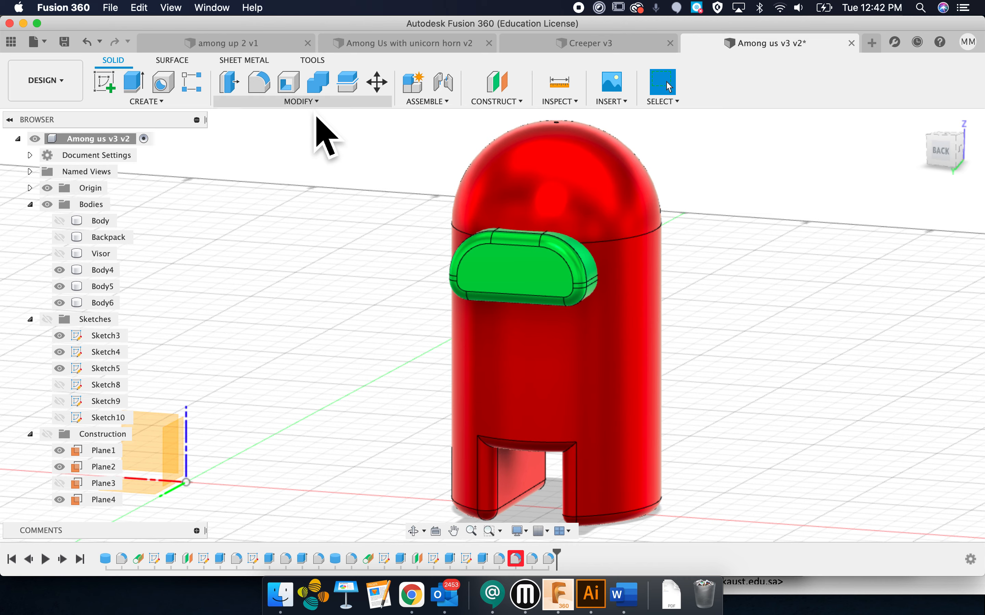
Assign the ABS Plastic physical material to the character's main body, visor and backpack.
left_click(309, 101)
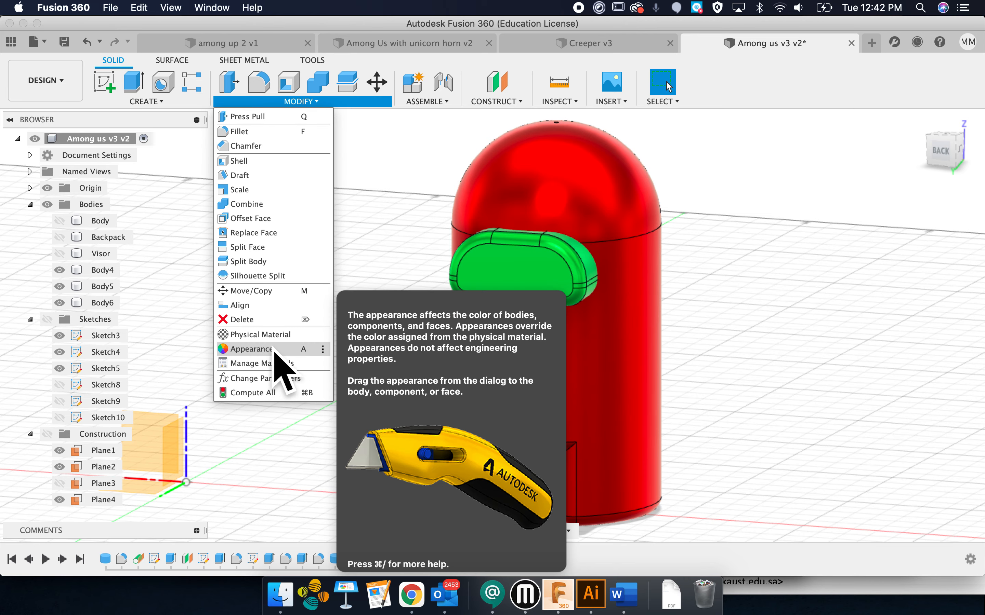
left_click(263, 335)
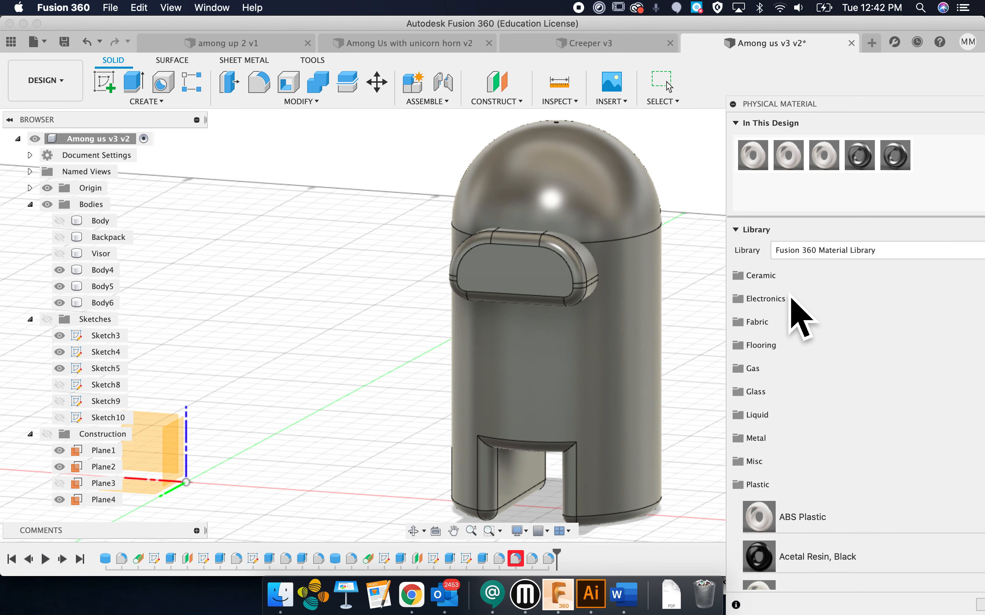
scroll(815, 411, "down", 3)
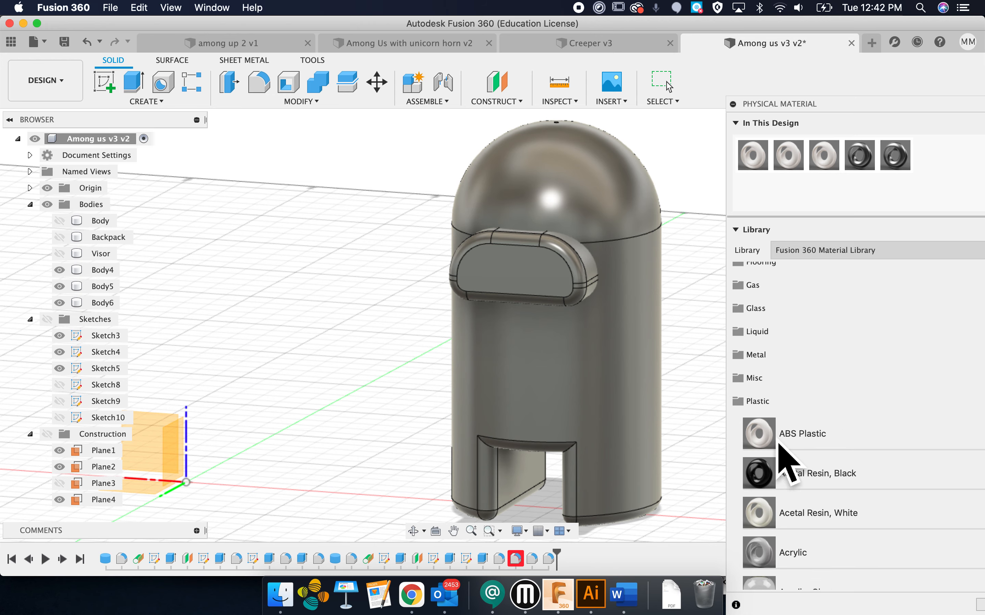
scroll(787, 447, "down", 3)
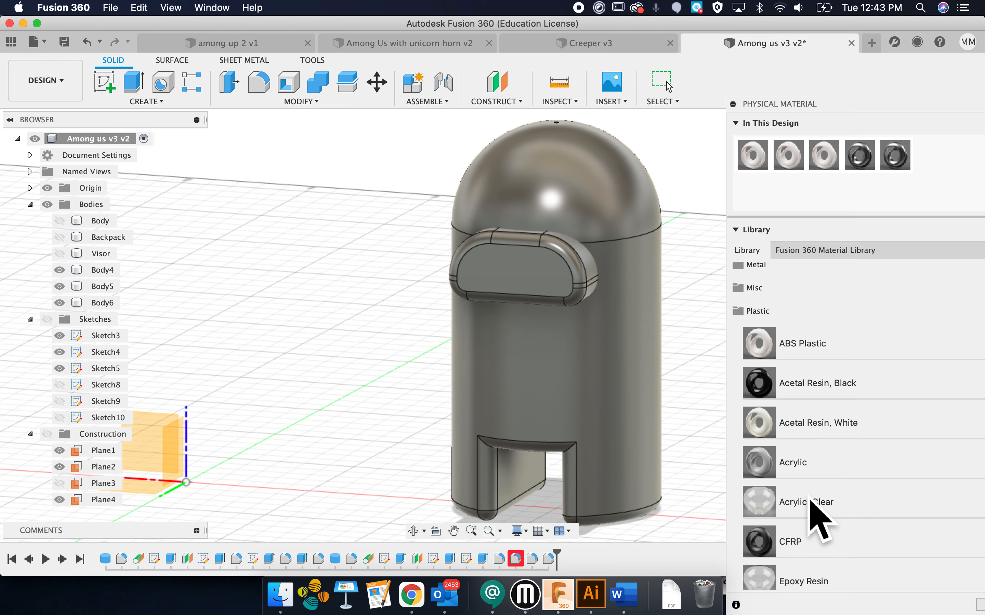
scroll(817, 515, "up", 6)
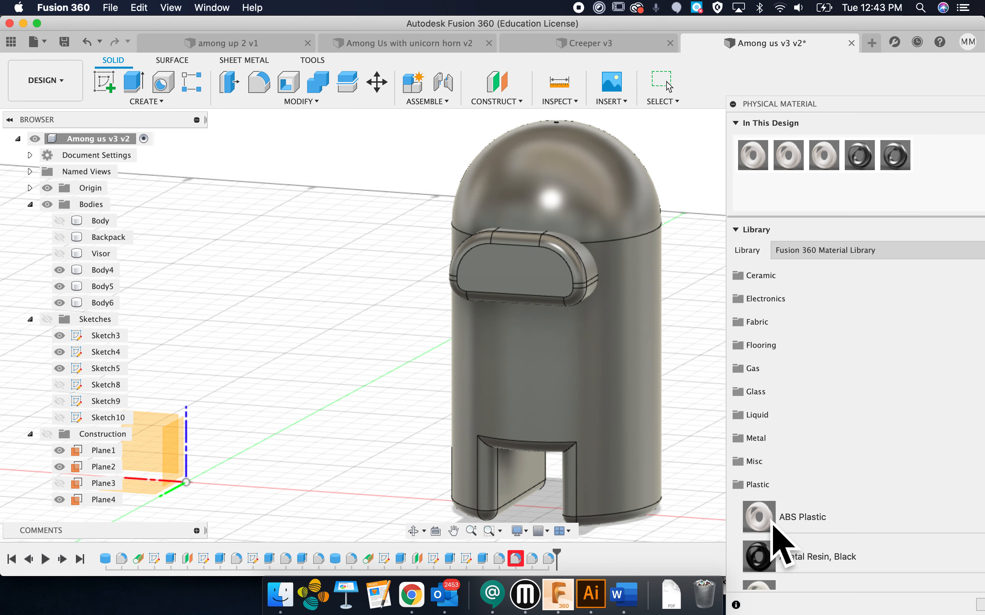
left_click_drag(773, 525, 616, 380)
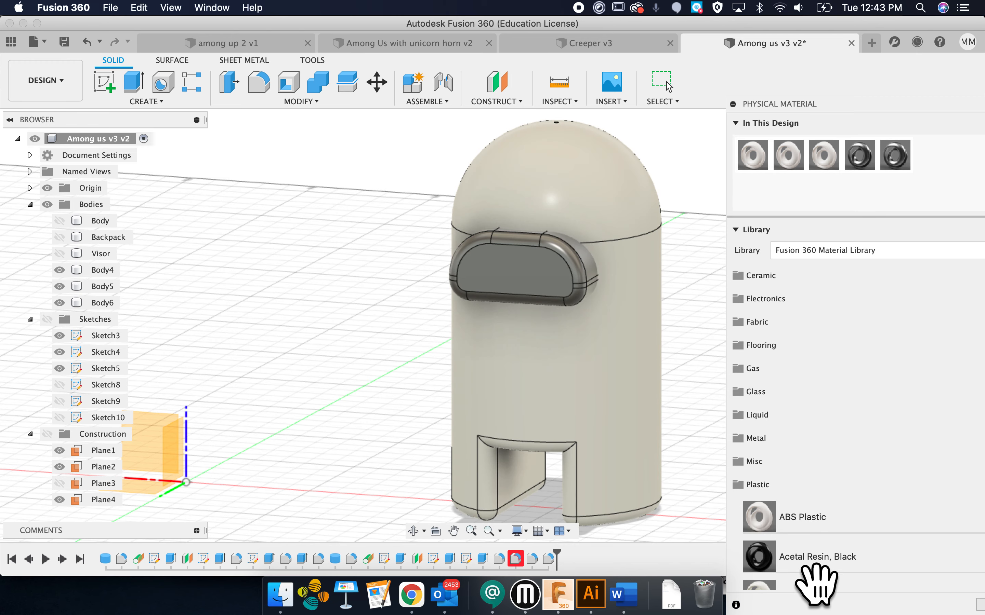
left_click_drag(759, 525, 561, 281)
scroll(659, 325, "right", 10, "shift")
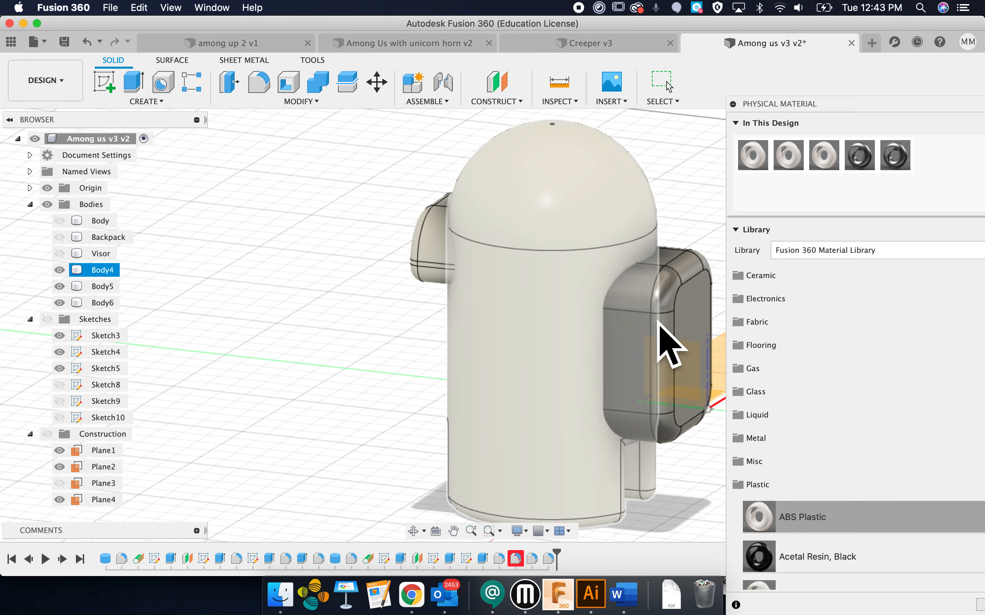
left_click_drag(773, 525, 528, 296)
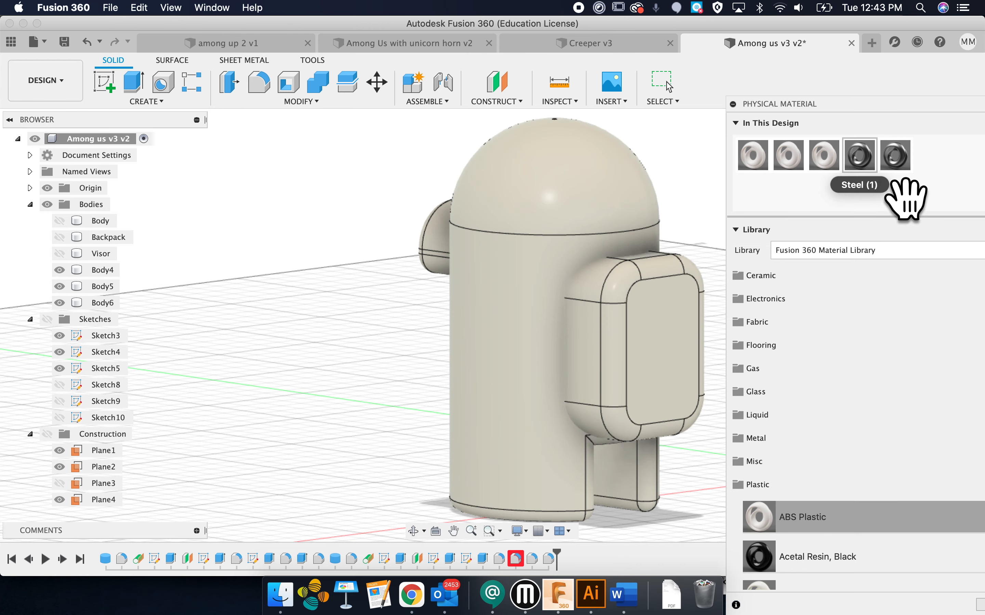
left_click(733, 104)
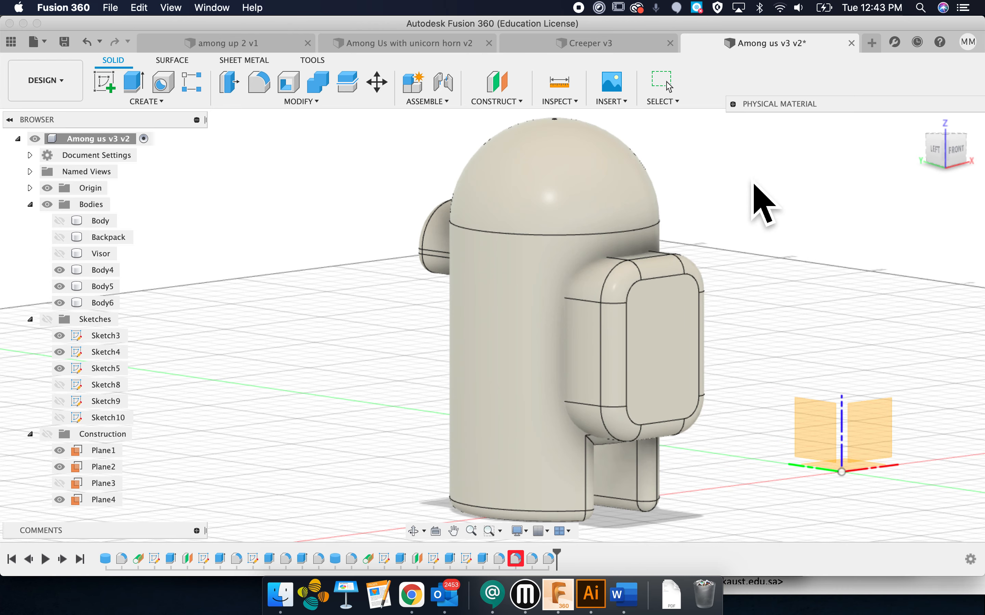
Recolor the ABS (White) (2) appearance to blue and apply it to the character's main body.
left_click(277, 102)
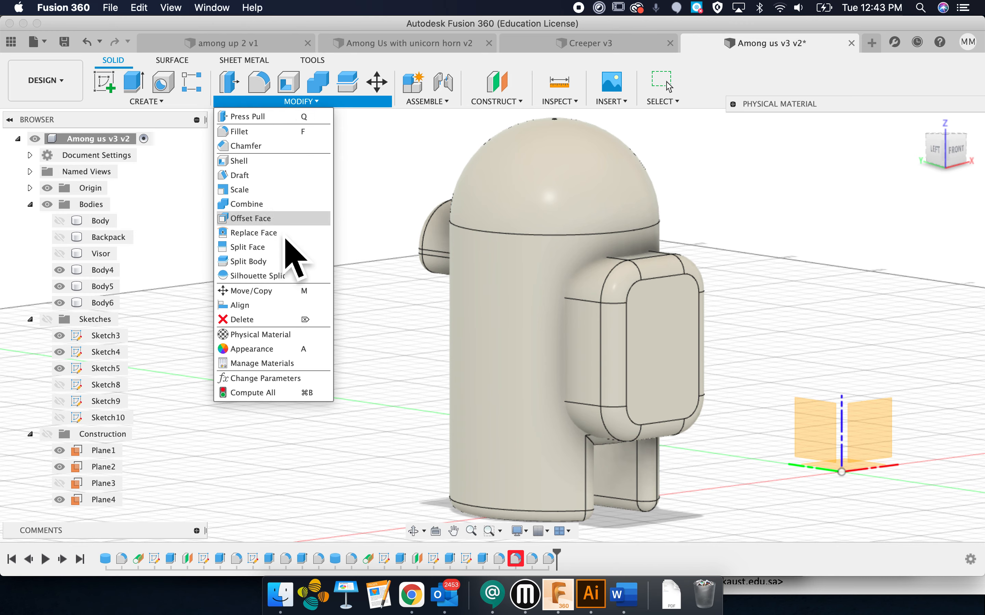
left_click(261, 349)
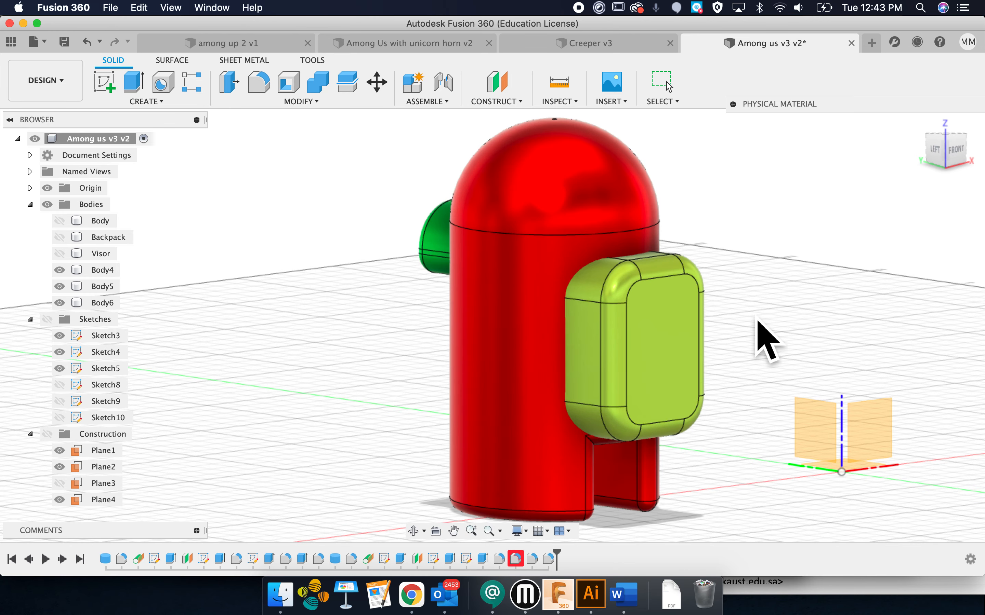
left_click_drag(788, 196, 815, 185)
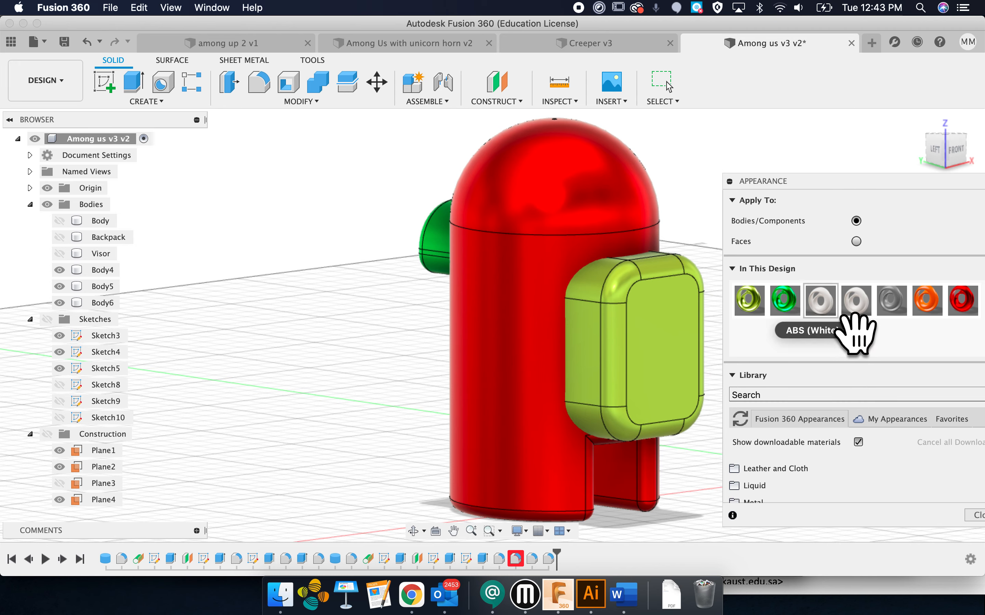
double_click(830, 309)
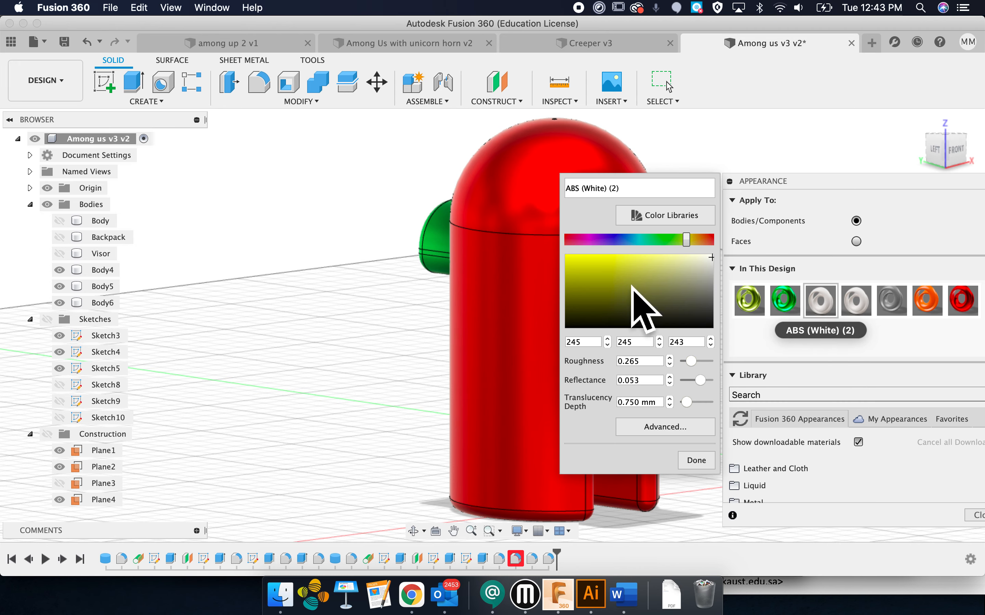
left_click_drag(639, 244, 626, 244)
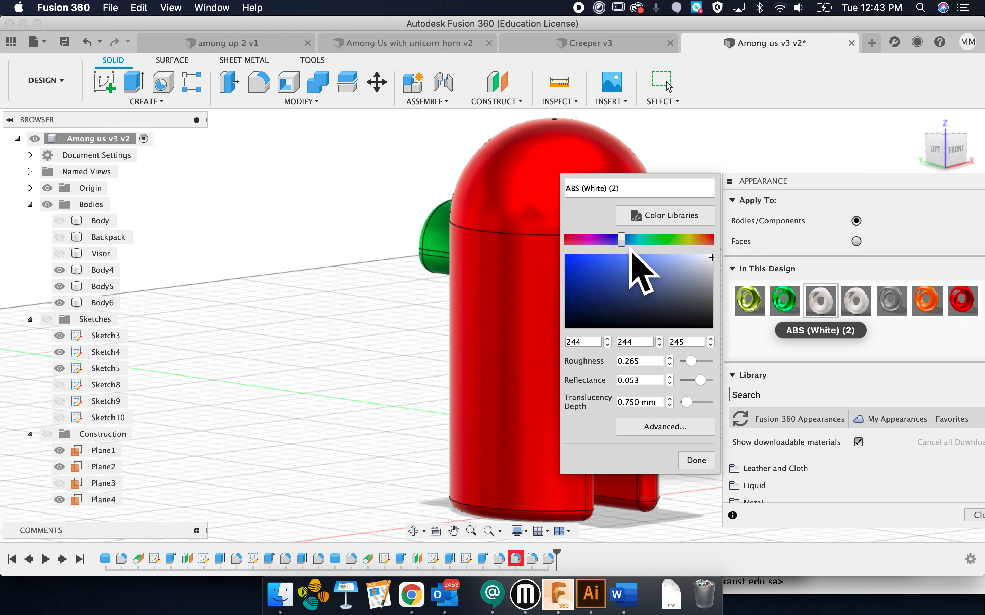
left_click(697, 464)
left_click_drag(826, 316, 567, 252)
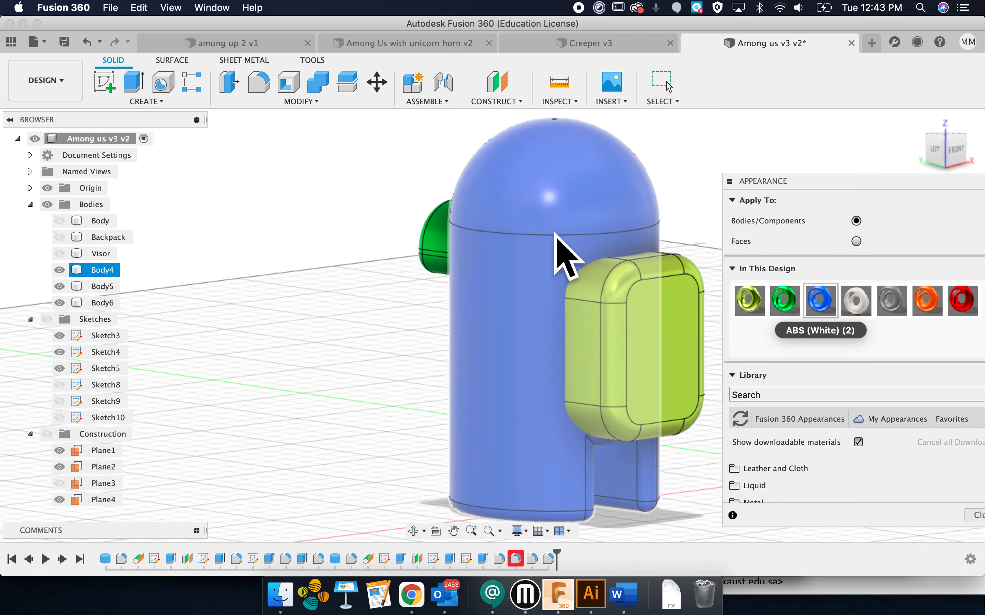
scroll(368, 361, "left", 10, "shift")
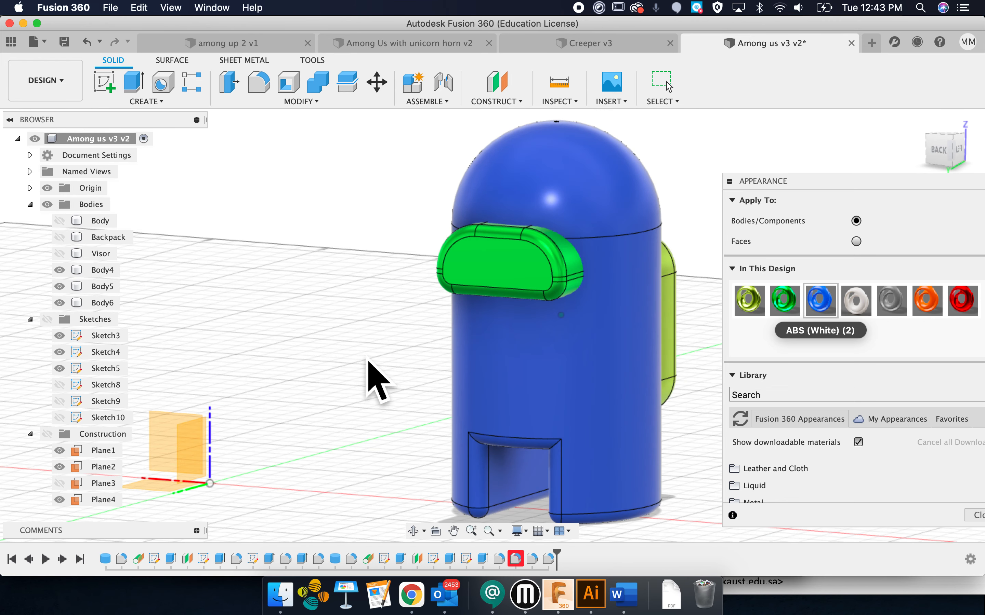
Recolor the ABS (White) appearance to magenta and apply it to the visor and backpack of the blue character.
double_click(850, 310)
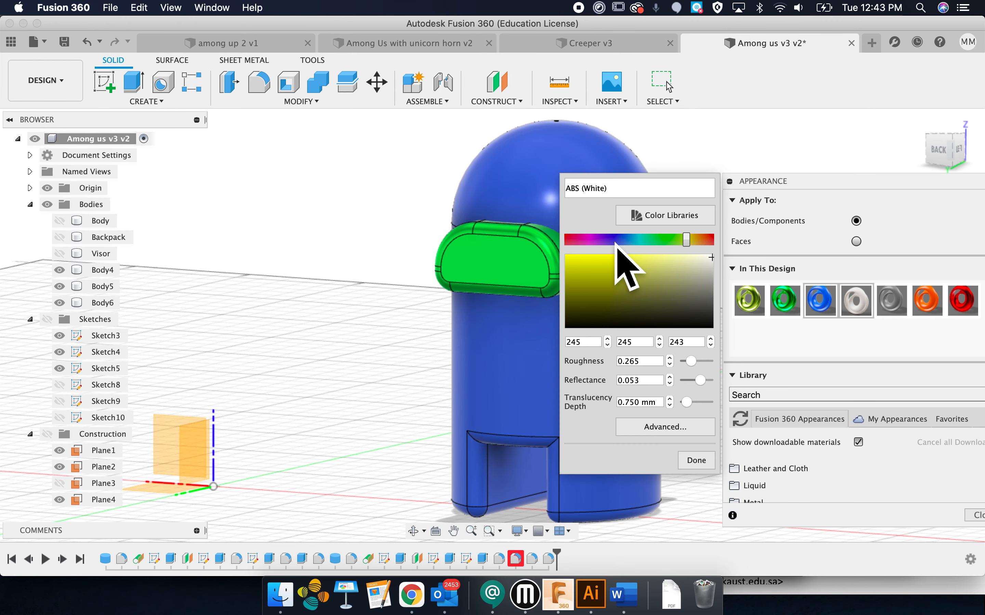
left_click_drag(607, 244, 601, 243)
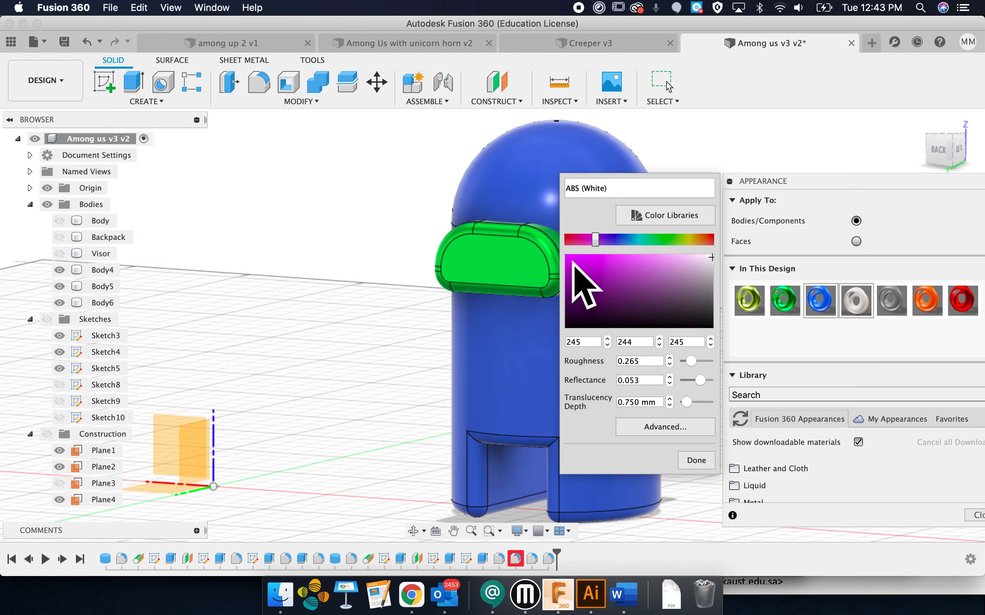
left_click(705, 464)
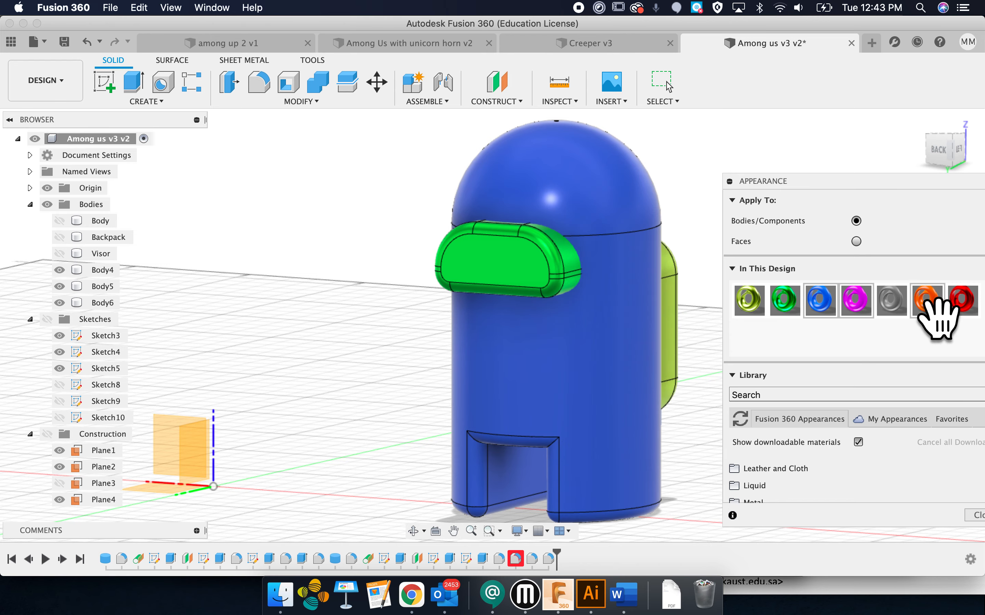
left_click_drag(856, 303, 544, 273)
scroll(694, 386, "right", 10, "shift")
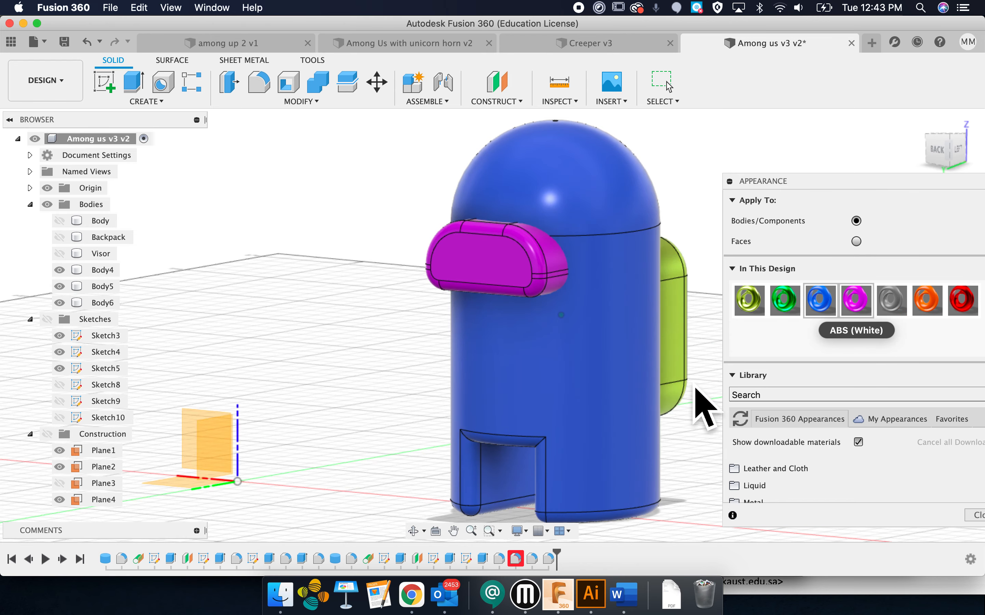
left_click_drag(855, 302, 660, 362)
scroll(428, 239, "right", 5)
scroll(428, 239, "right", 1)
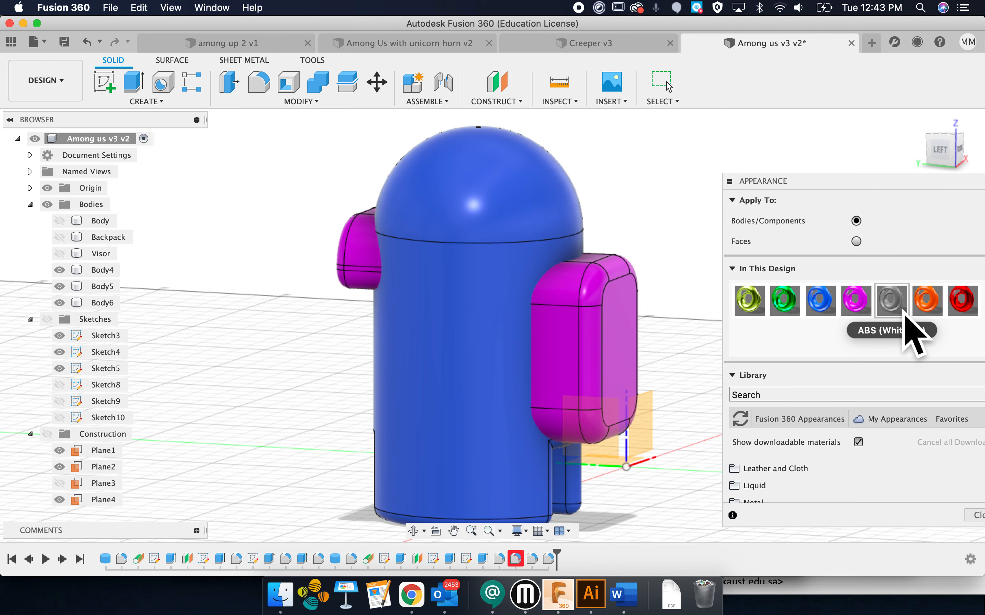
Unhide the Visor, Backpack and Body bodies and view the orange character beside the blue one from front and back.
left_click(60, 254)
left_click(61, 237)
left_click(60, 221)
scroll(187, 265, "left", 10, "shift")
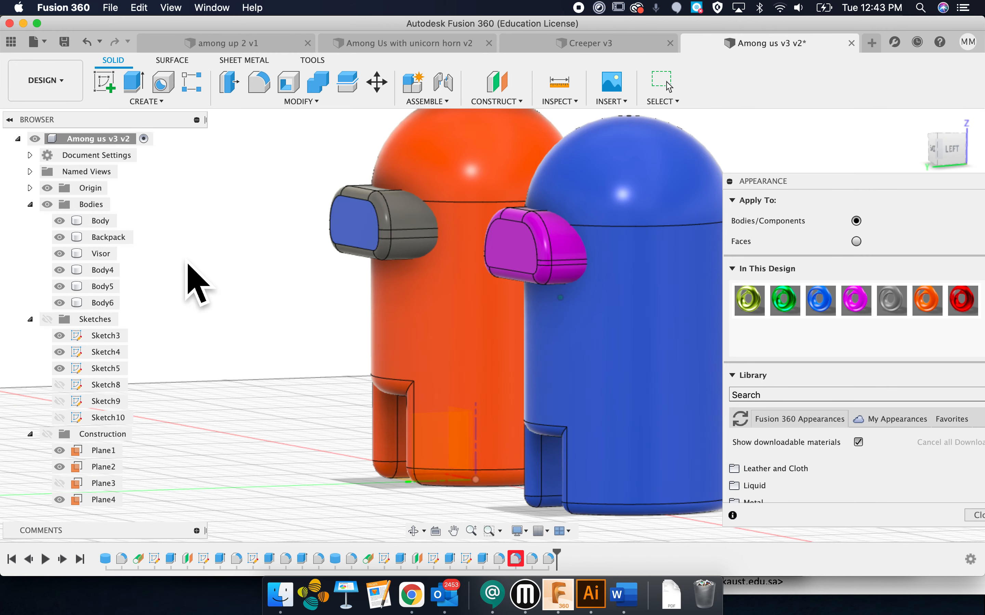
scroll(196, 283, "left", 4, "shift")
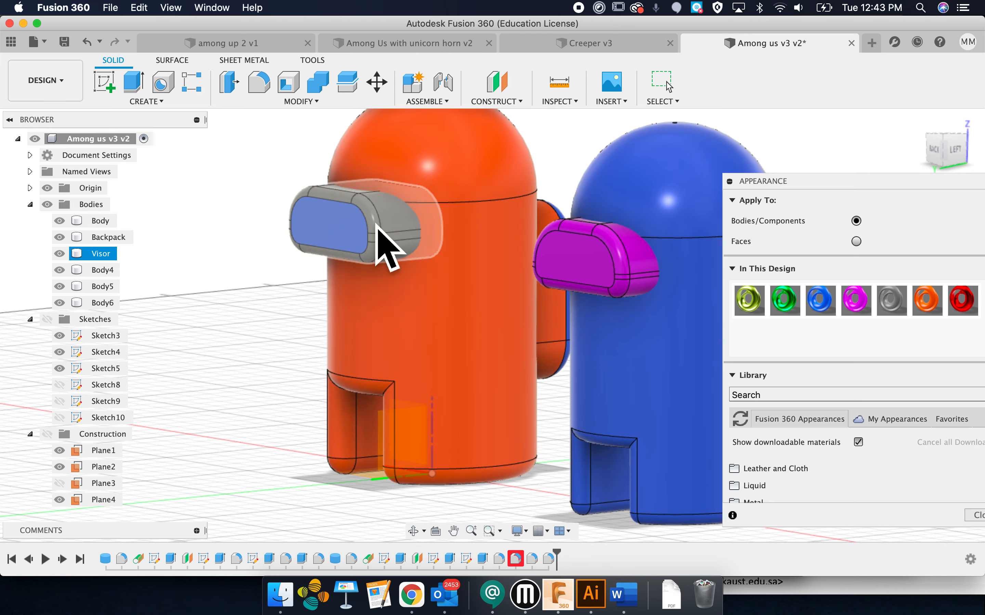
left_click(342, 392)
scroll(368, 404, "left", 10, "shift")
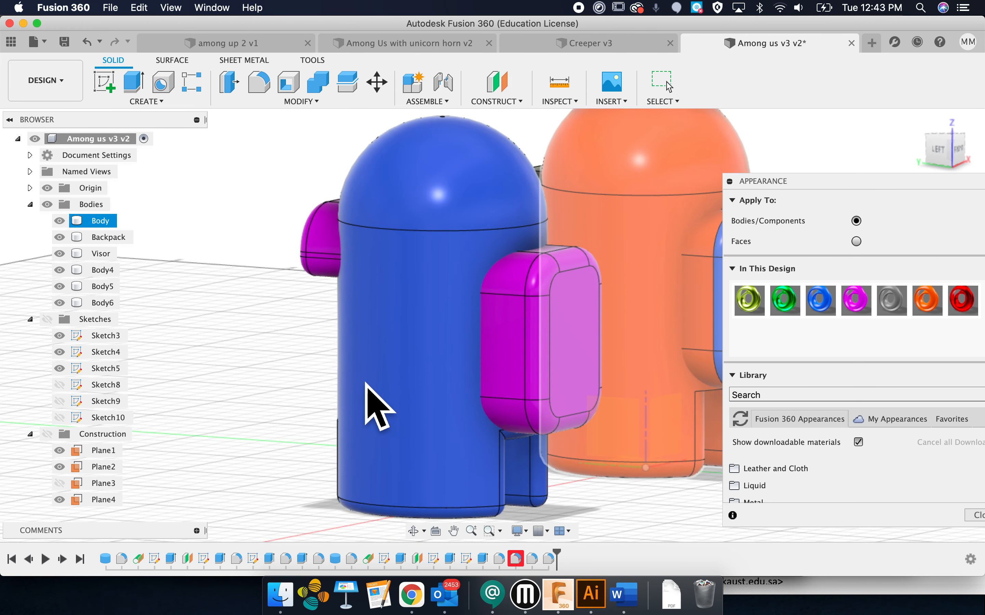
Switch appearance application to Faces and apply the gray ABS (White) (1) to the rounded edge faces around the magenta backpack.
scroll(365, 383, "right", 5)
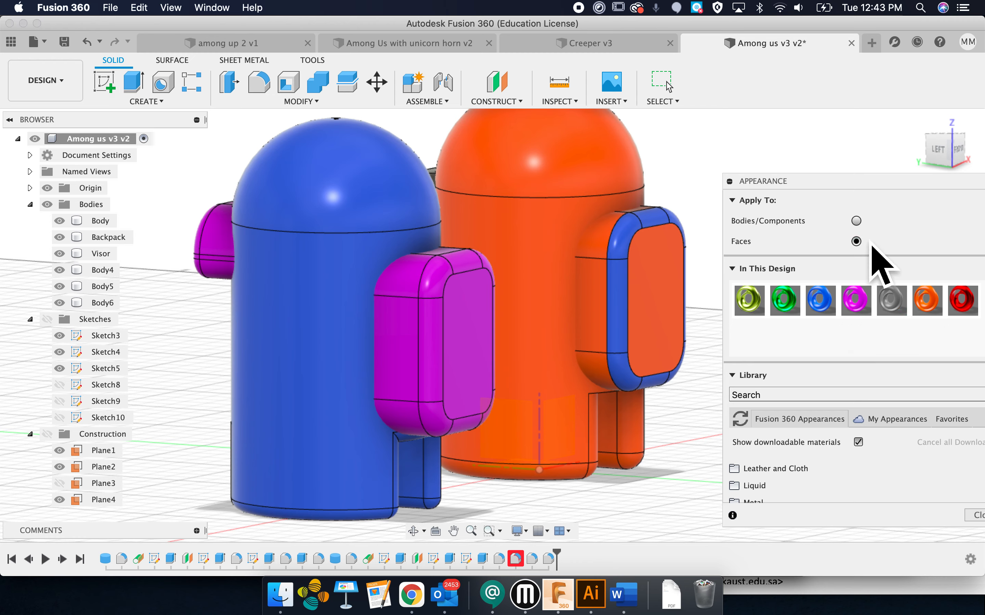
left_click_drag(891, 301, 434, 344)
left_click_drag(914, 326, 440, 277)
left_click_drag(923, 340, 478, 276)
left_click_drag(922, 341, 448, 425)
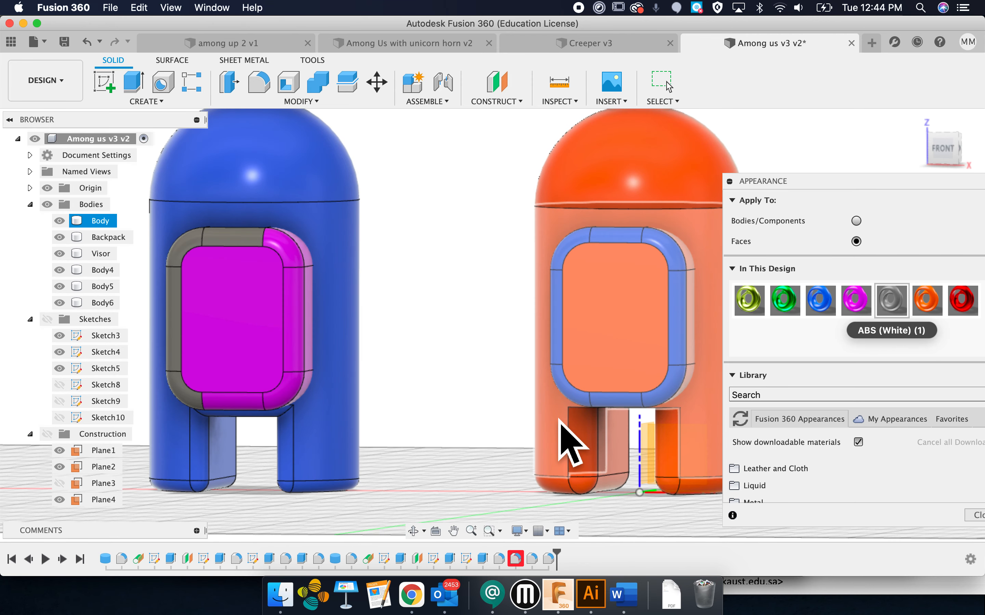
left_click_drag(922, 325, 301, 257)
left_click_drag(785, 313, 306, 327)
left_click_drag(903, 312, 294, 389)
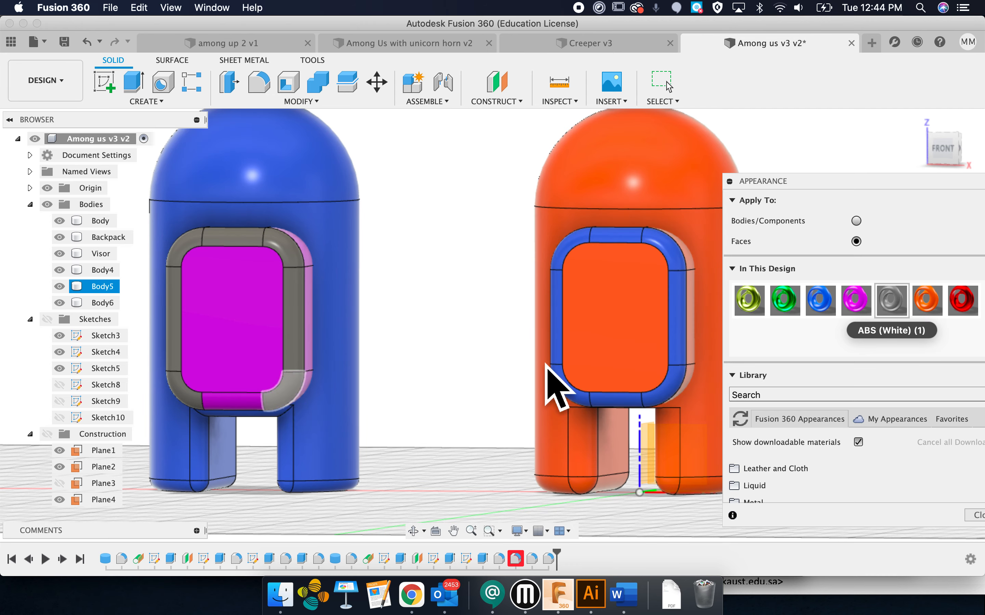
left_click_drag(901, 314, 231, 411)
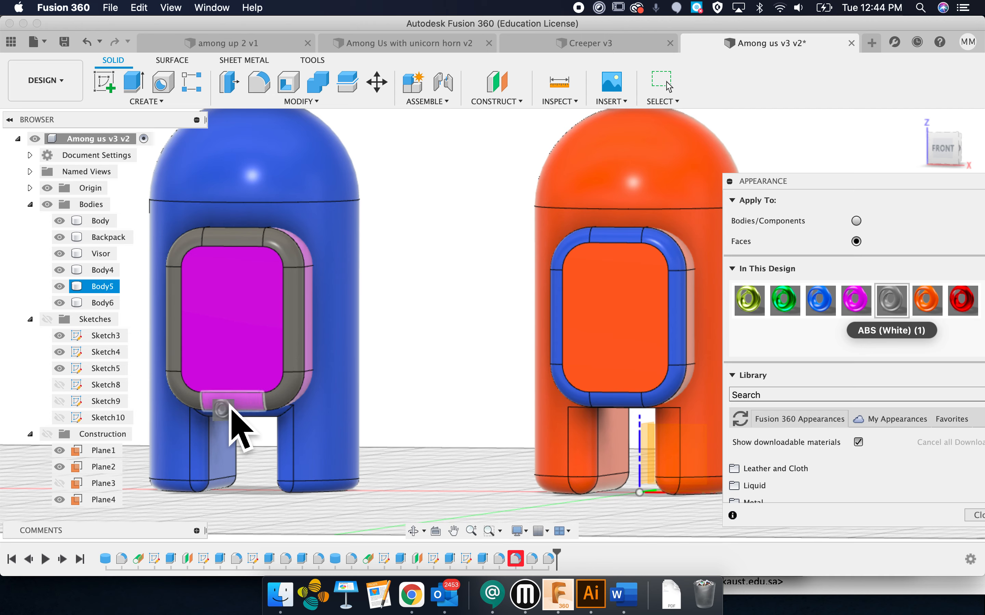
Recolor the ABS (White) (1) appearance to light gray (210, 209, 209).
double_click(897, 308)
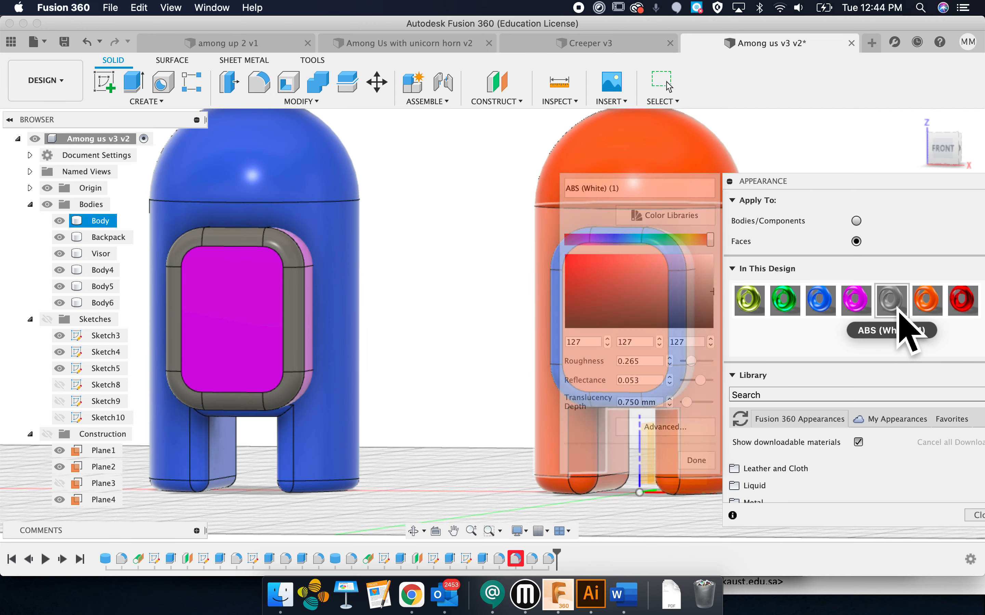
double_click(897, 308)
mouse_move(702, 275)
left_mouse_down()
mouse_move(715, 297)
mouse_move(721, 278)
left_mouse_up()
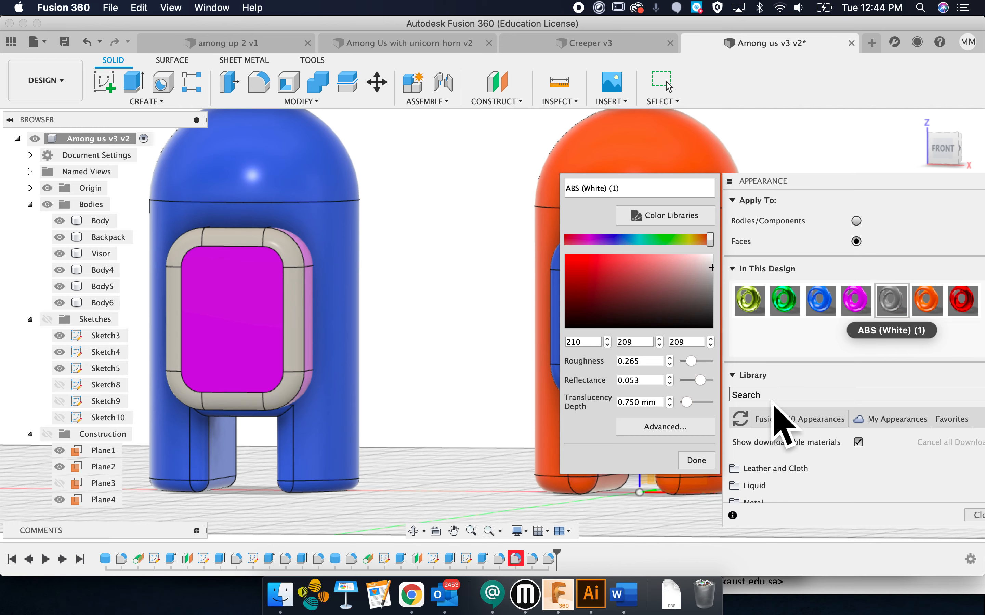
left_click(708, 468)
Apply the light gray ABS (White) (1) appearance to the individual rounded rim faces of the magenta visor.
scroll(330, 275, "right", 10, "shift")
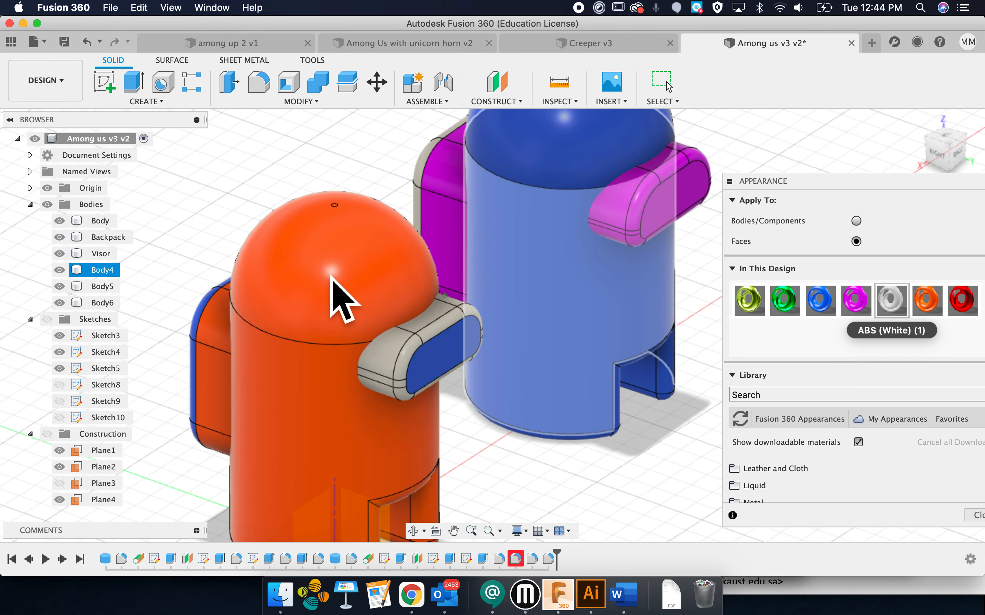
scroll(513, 338, "right", 10)
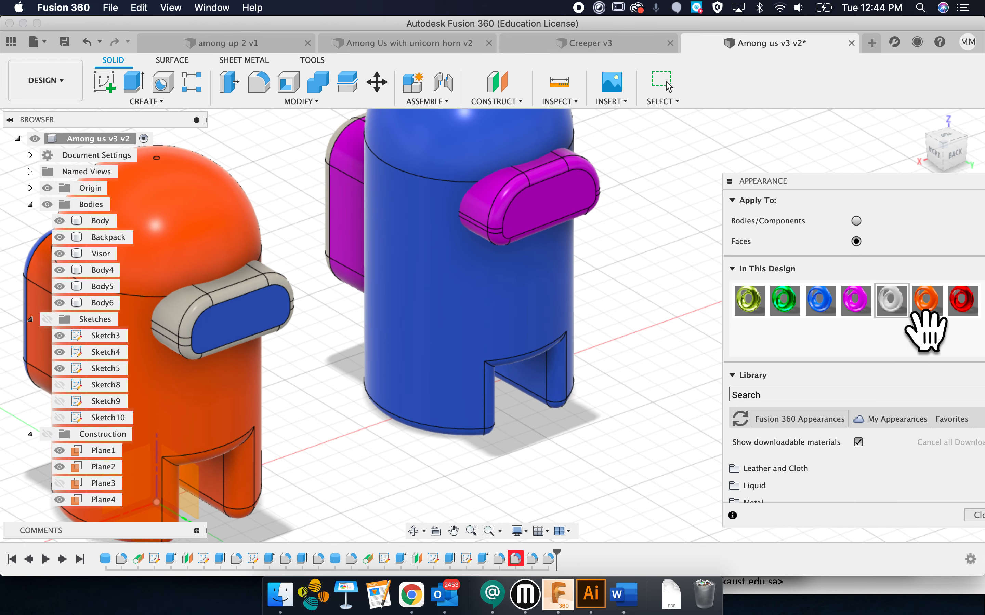
left_click_drag(893, 303, 523, 211)
left_click_drag(891, 300, 557, 179)
left_click_drag(891, 300, 591, 172)
scroll(670, 314, "down", 10, "shift")
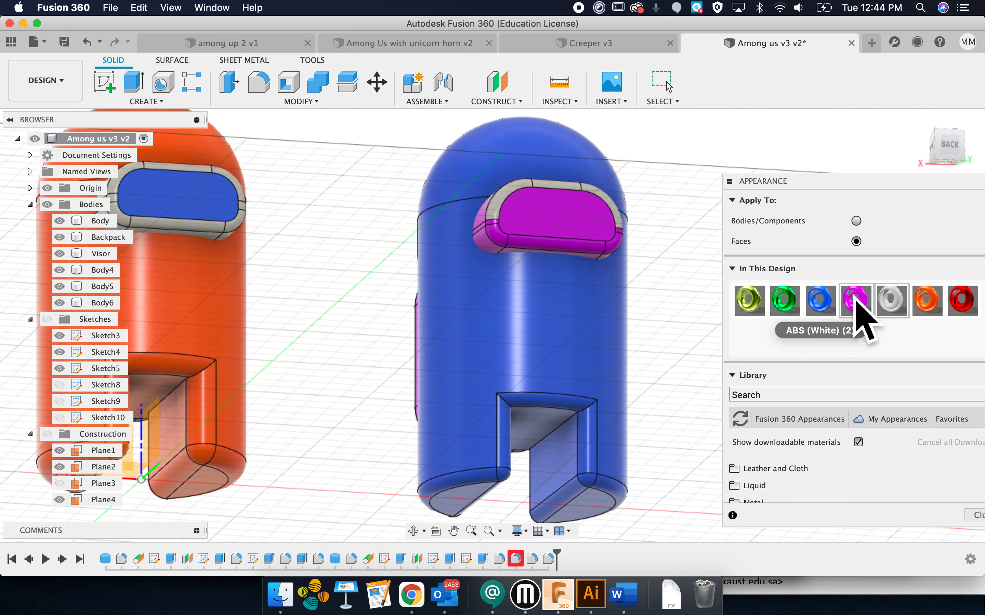
left_click_drag(893, 304, 507, 242)
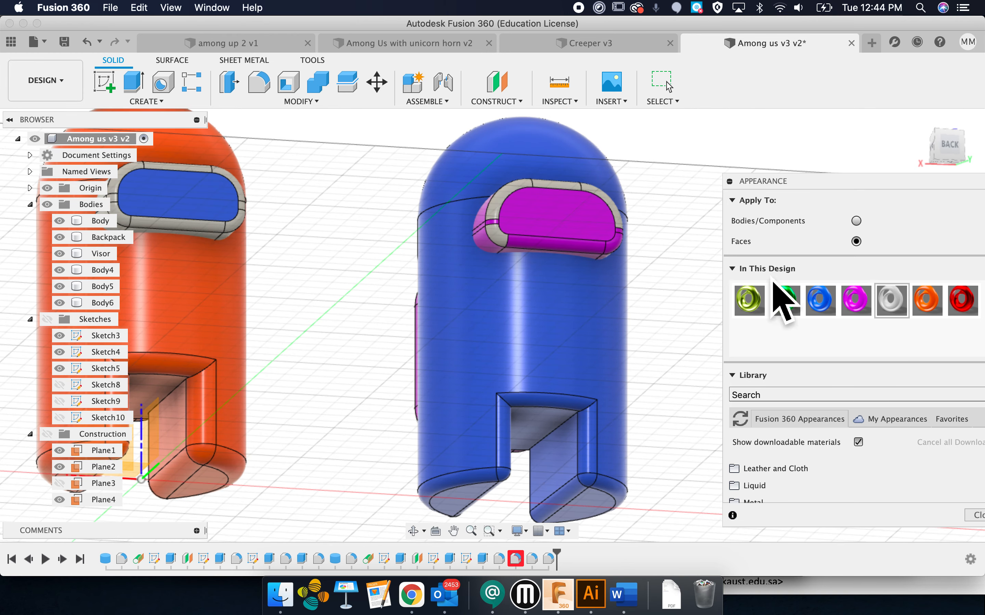